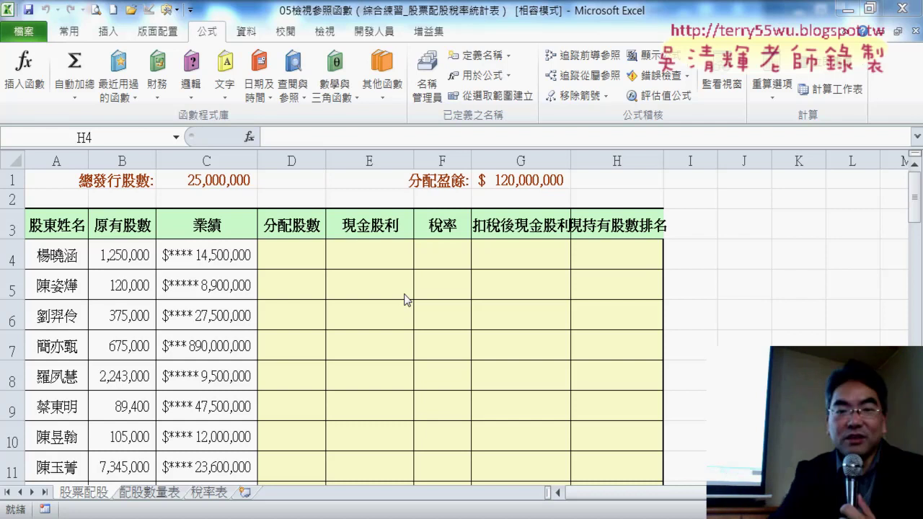
Copy the exercise-instructions picture from the other workbook and paste it as a picture at J3
{"action": "key", "text": "alt+Tab"}
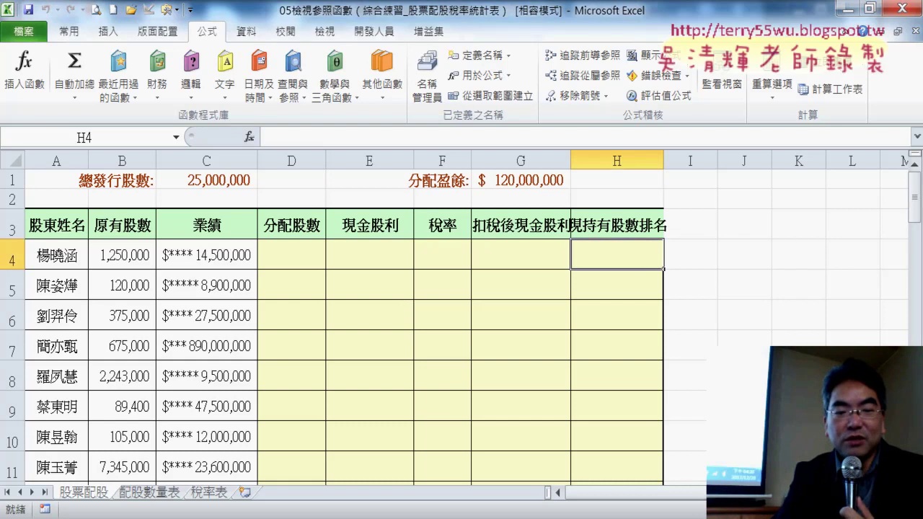
{"action": "left_click", "coordinate": [364, 325]}
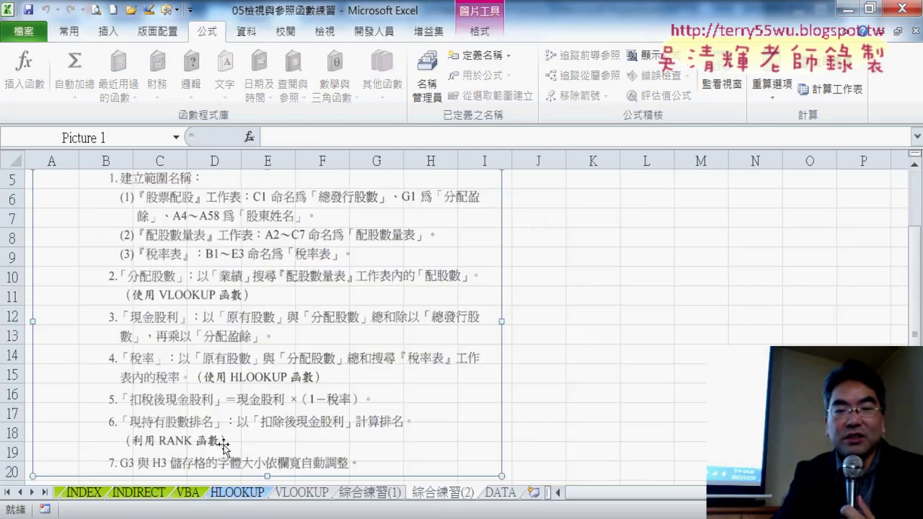
{"action": "scroll", "coordinate": [364, 324], "scroll_direction": "up", "scroll_amount": 2}
{"action": "scroll", "coordinate": [364, 325], "scroll_direction": "down", "scroll_amount": 2}
{"action": "right_click", "coordinate": [365, 325]}
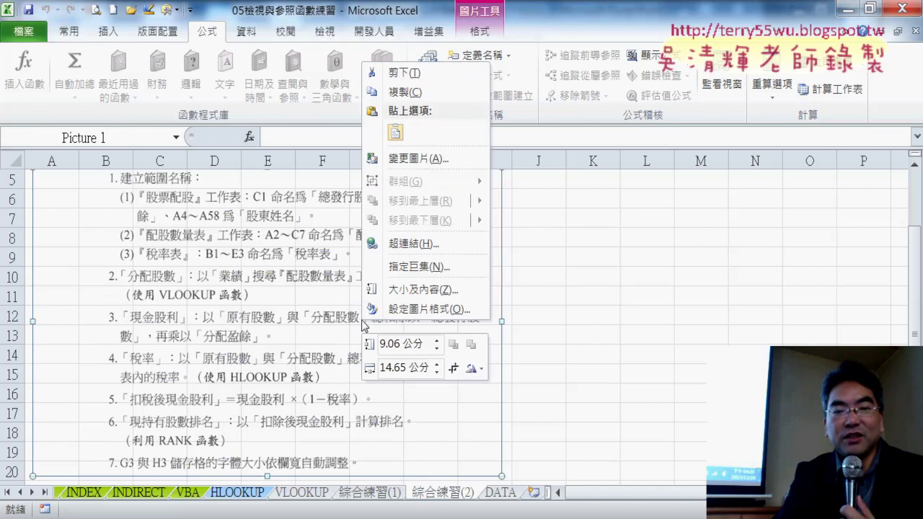
{"action": "left_click", "coordinate": [427, 92]}
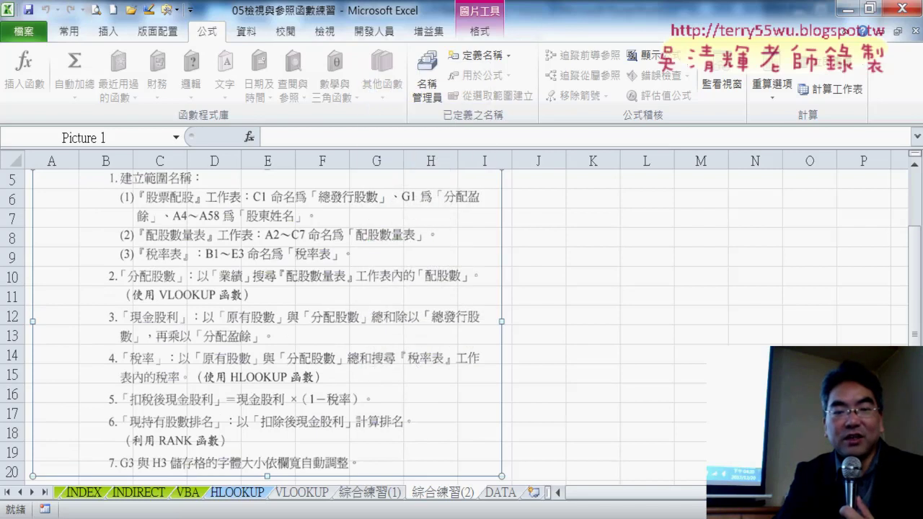
{"action": "left_click", "coordinate": [360, 469]}
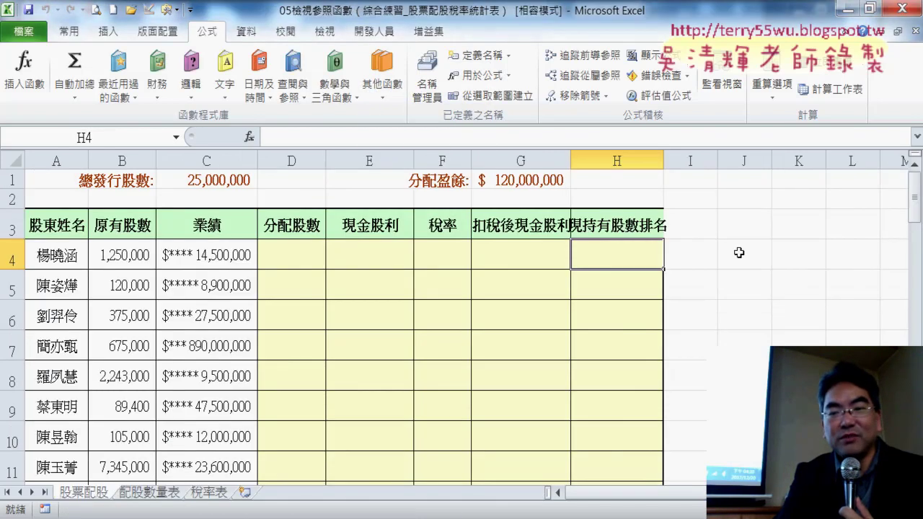
{"action": "right_click", "coordinate": [735, 229]}
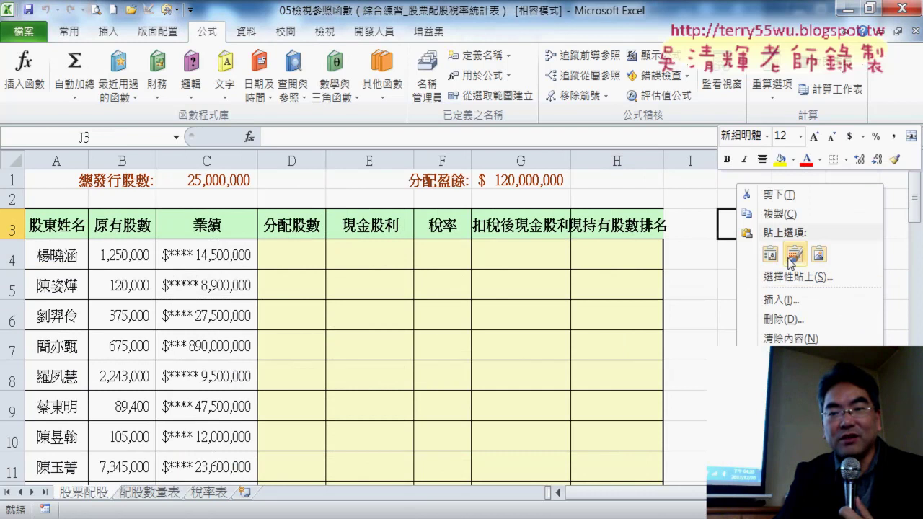
{"action": "left_click", "coordinate": [819, 254]}
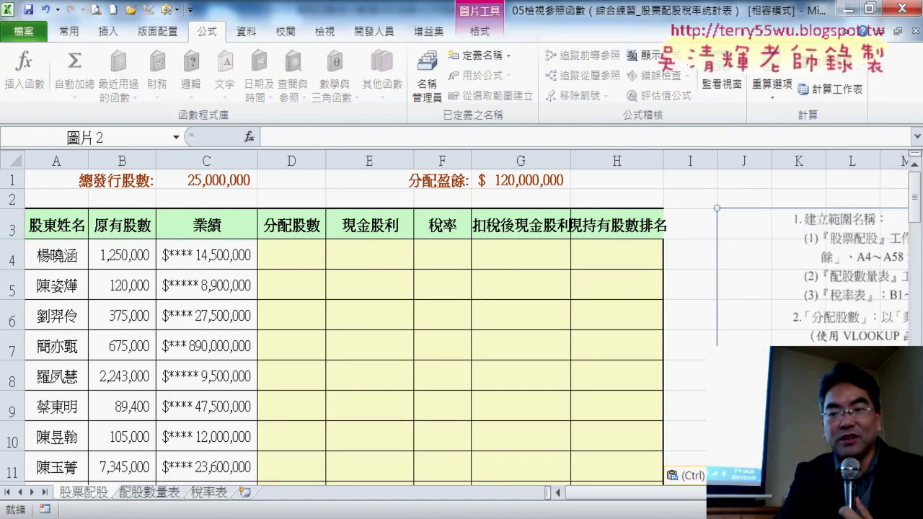
Nudge the pasted picture up and left, and autofit column H to its 現持有股數排名 header
{"action": "scroll", "coordinate": [462, 324], "scroll_direction": "right", "scroll_amount": 1}
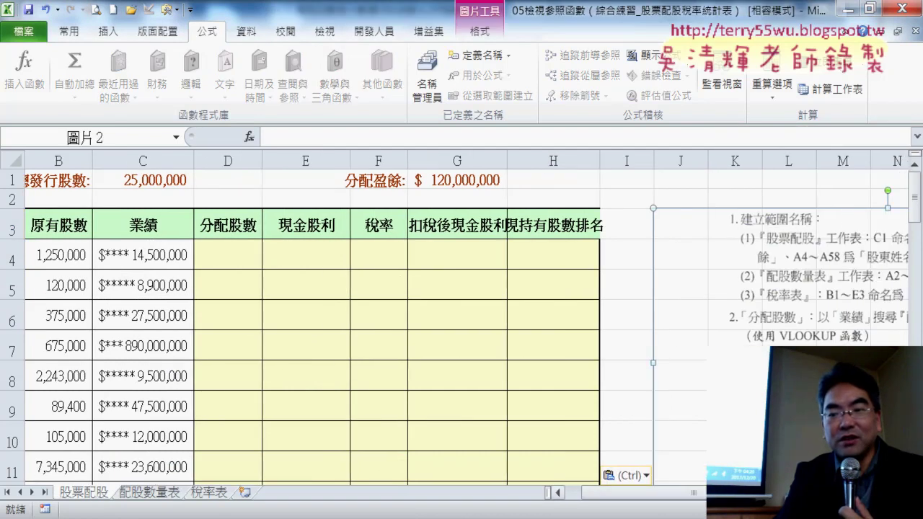
{"action": "scroll", "coordinate": [461, 324], "scroll_direction": "right", "scroll_amount": 3}
{"action": "scroll", "coordinate": [462, 324], "scroll_direction": "right", "scroll_amount": 1}
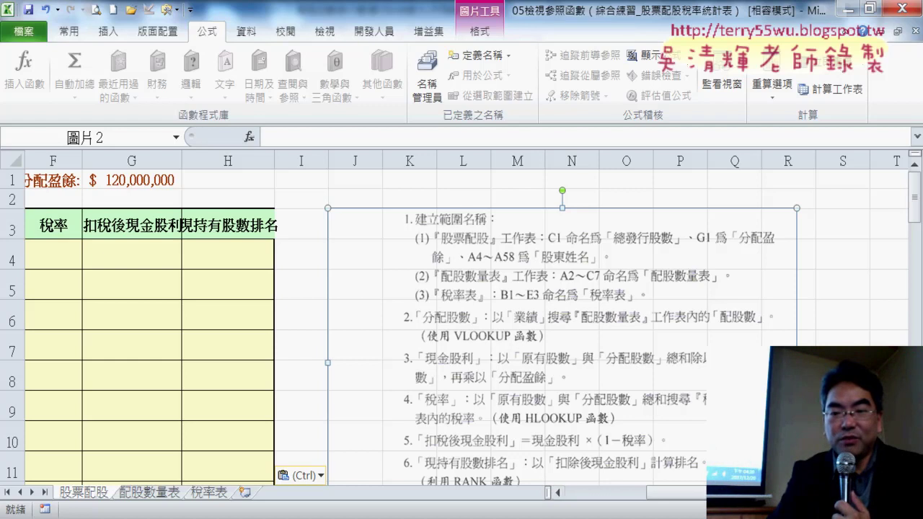
{"action": "scroll", "coordinate": [462, 324], "scroll_direction": "left", "scroll_amount": 3}
{"action": "scroll", "coordinate": [461, 325], "scroll_direction": "left", "scroll_amount": 2}
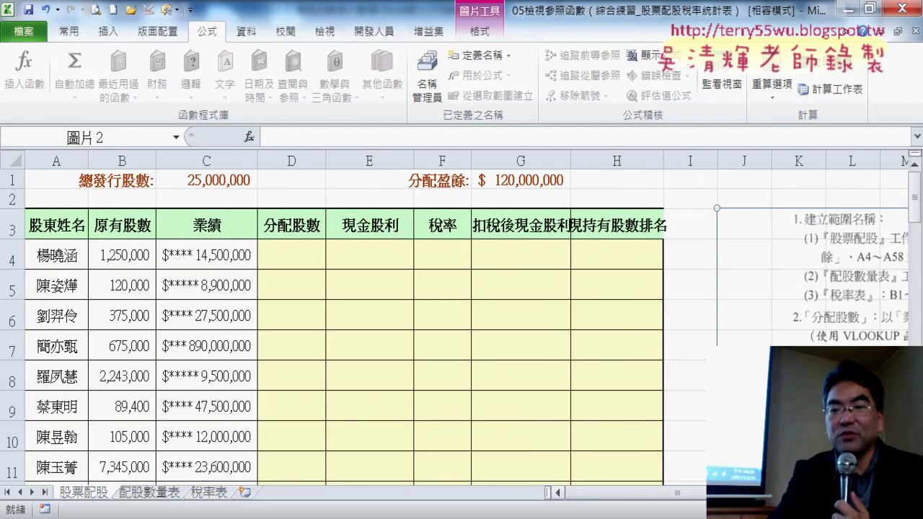
{"action": "left_click_drag", "start_coordinate": [712, 297], "coordinate": [680, 288]}
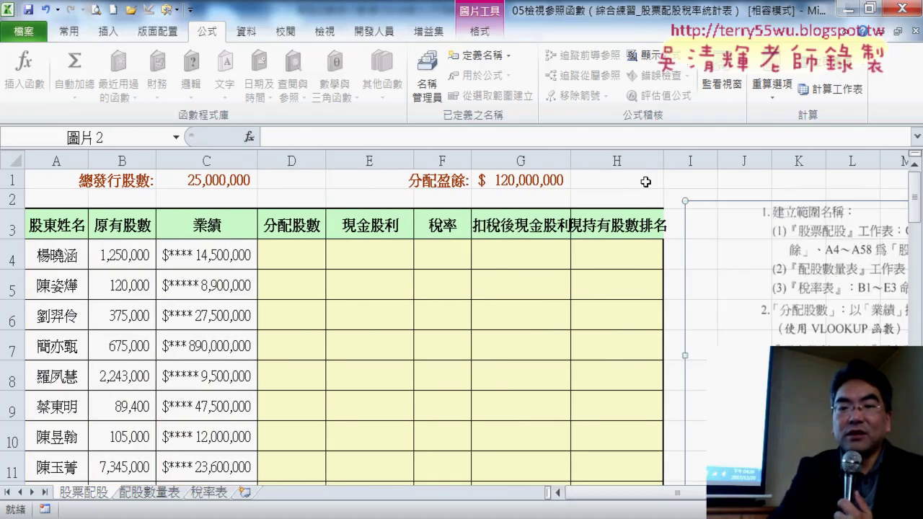
{"action": "double_click", "coordinate": [663, 157]}
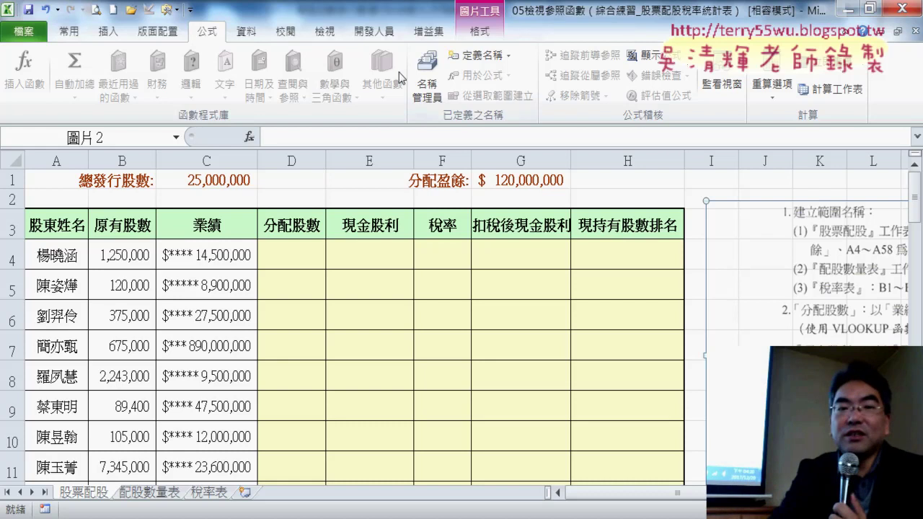
Delete all eight defined names in Name Manager, then reopen it to confirm the list is empty
{"action": "left_click", "coordinate": [346, 184]}
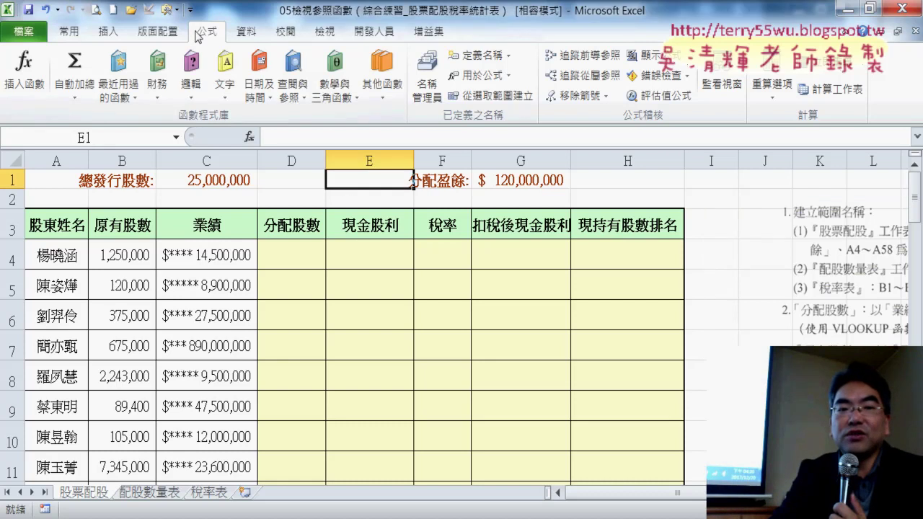
{"action": "left_click", "coordinate": [421, 92]}
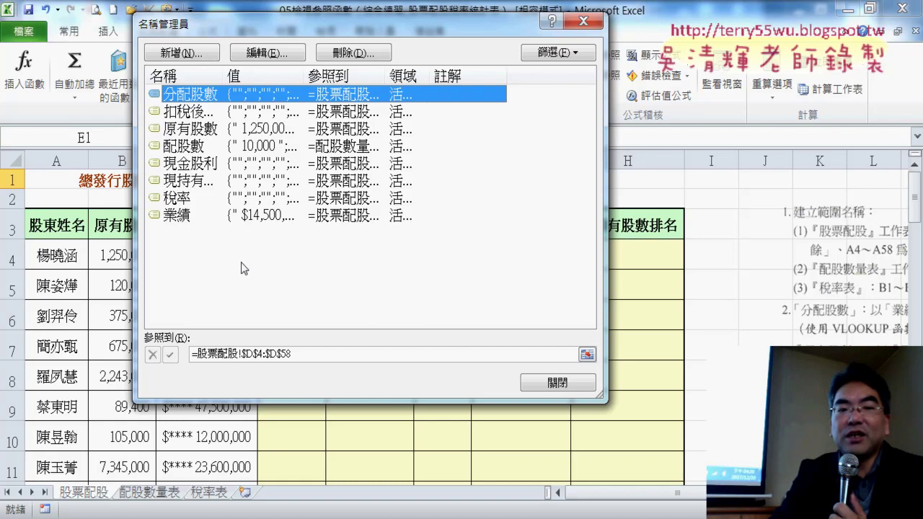
{"action": "left_click", "coordinate": [177, 215], "text": "shift"}
{"action": "key", "text": "Delete"}
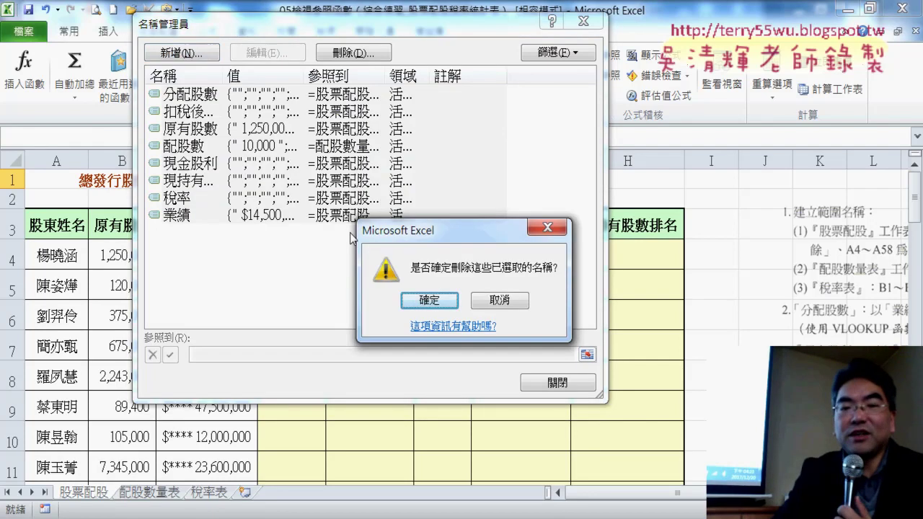
{"action": "left_click", "coordinate": [435, 303]}
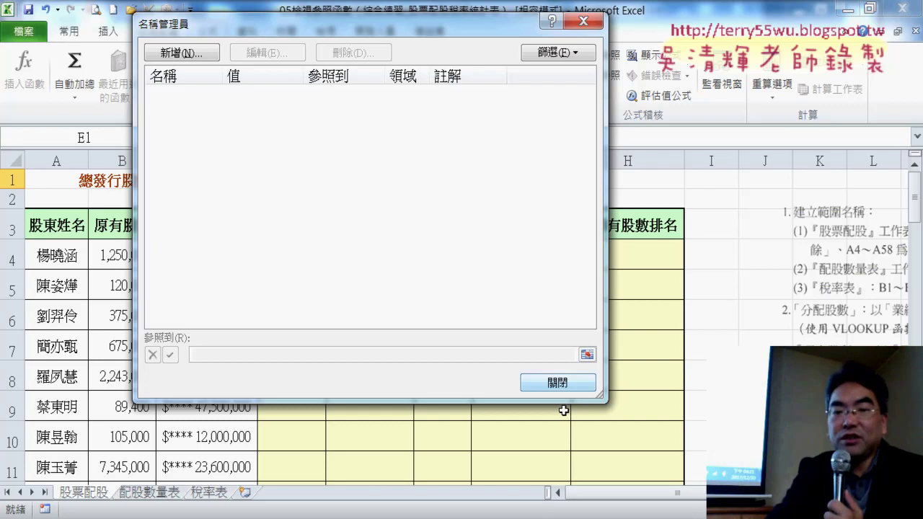
{"action": "left_click", "coordinate": [557, 384]}
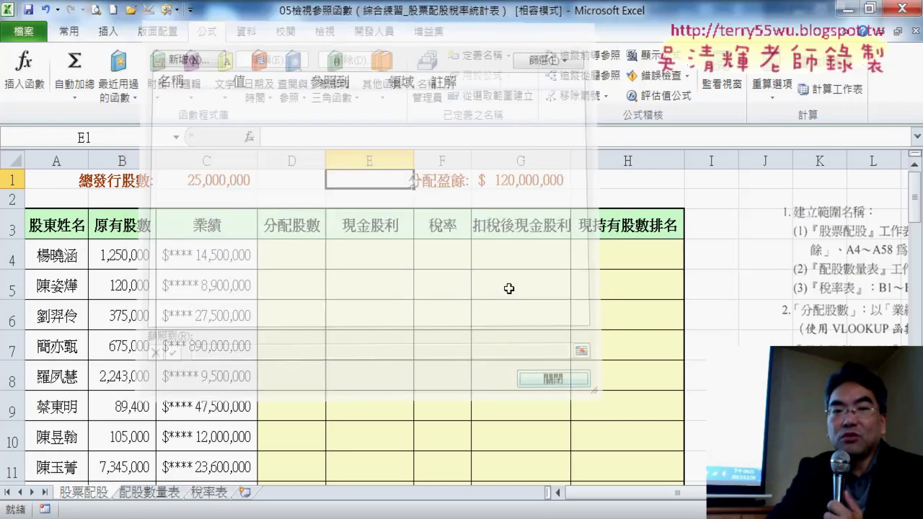
{"action": "left_click", "coordinate": [431, 88]}
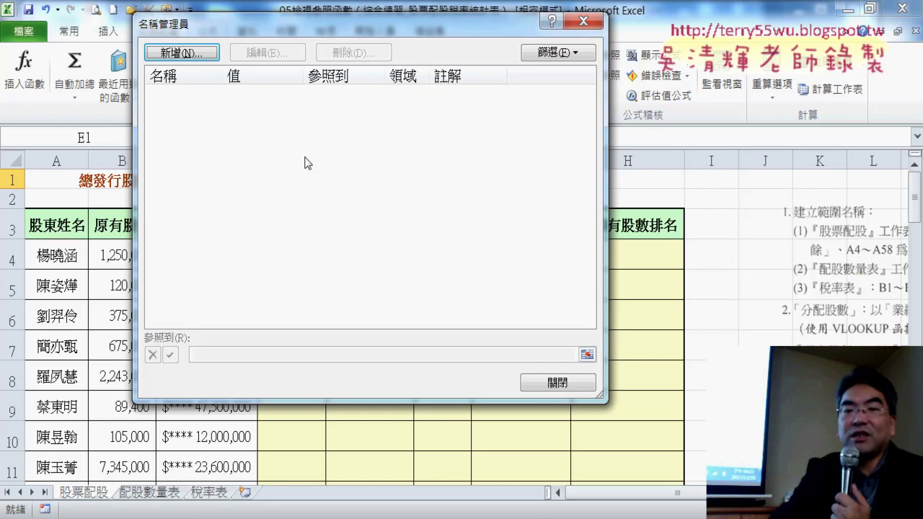
{"action": "left_click", "coordinate": [544, 389]}
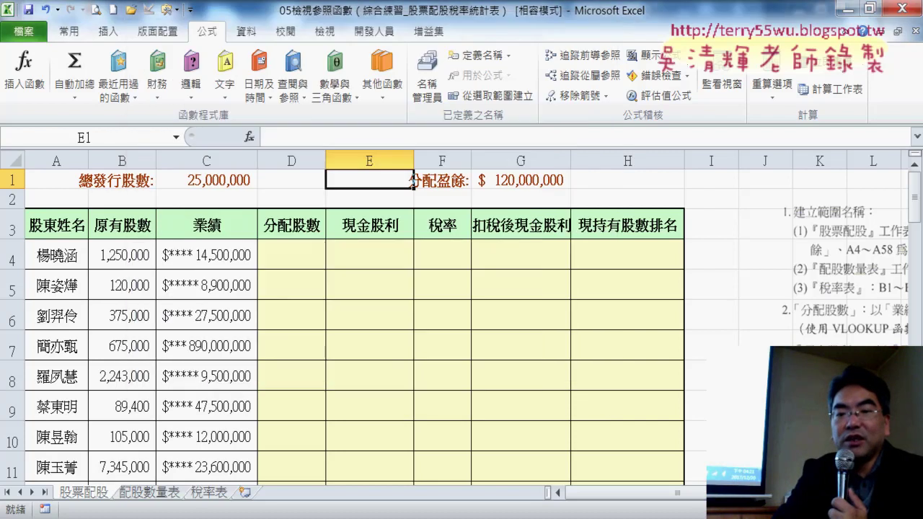
{"action": "left_click_drag", "start_coordinate": [649, 492], "coordinate": [705, 492]}
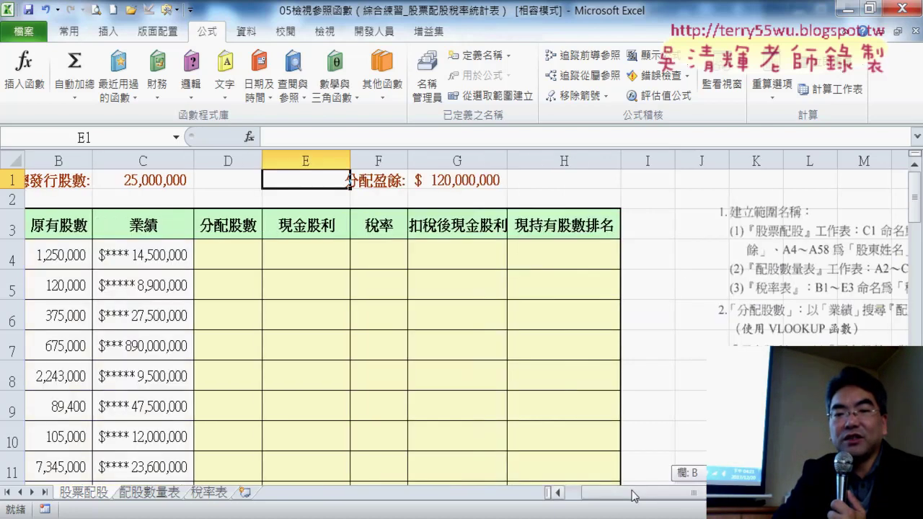
{"action": "left_click_drag", "start_coordinate": [696, 496], "coordinate": [616, 496]}
{"action": "left_click", "coordinate": [52, 222]}
{"action": "left_click_drag", "start_coordinate": [52, 222], "coordinate": [659, 236]}
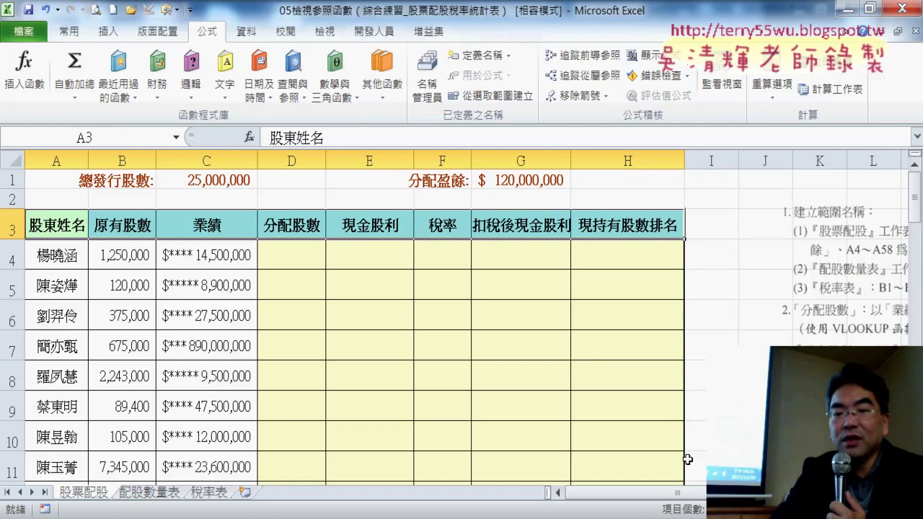
{"action": "left_click", "coordinate": [146, 493]}
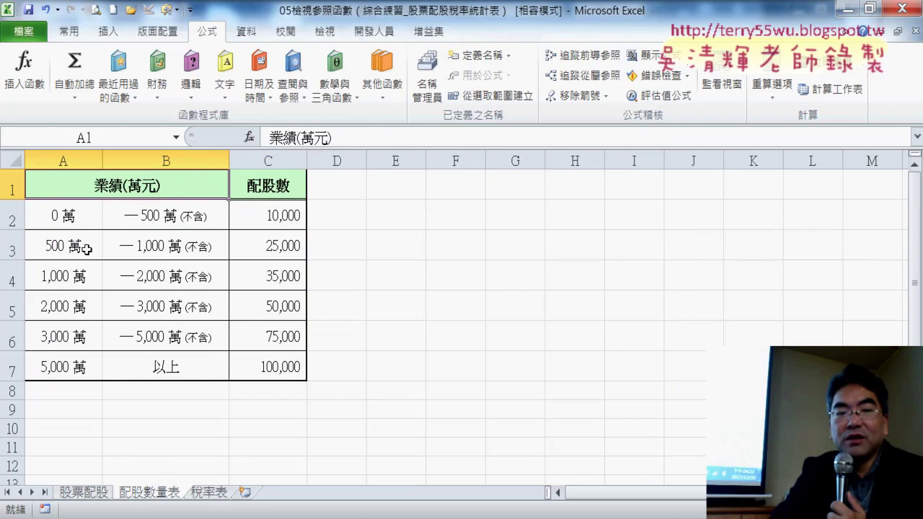
{"action": "left_click_drag", "start_coordinate": [65, 225], "coordinate": [278, 371]}
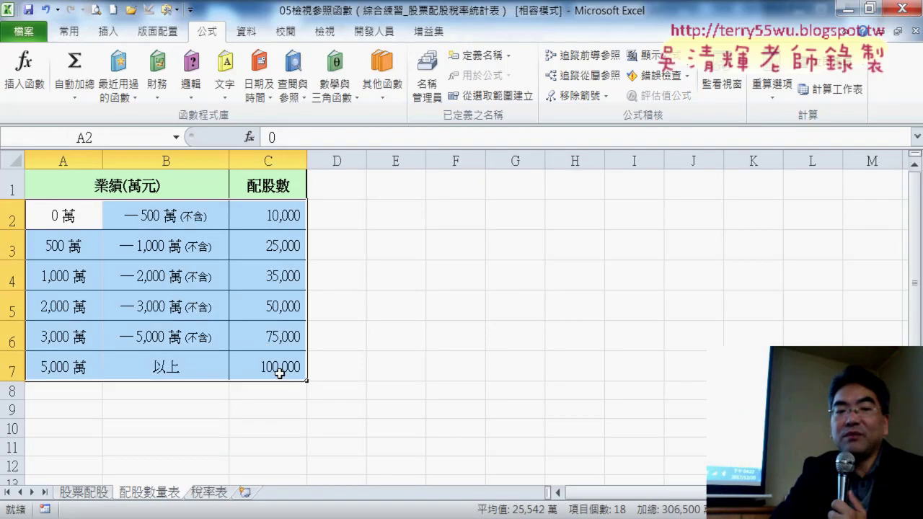
{"action": "left_click", "coordinate": [209, 493]}
{"action": "left_click_drag", "start_coordinate": [125, 182], "coordinate": [368, 285]}
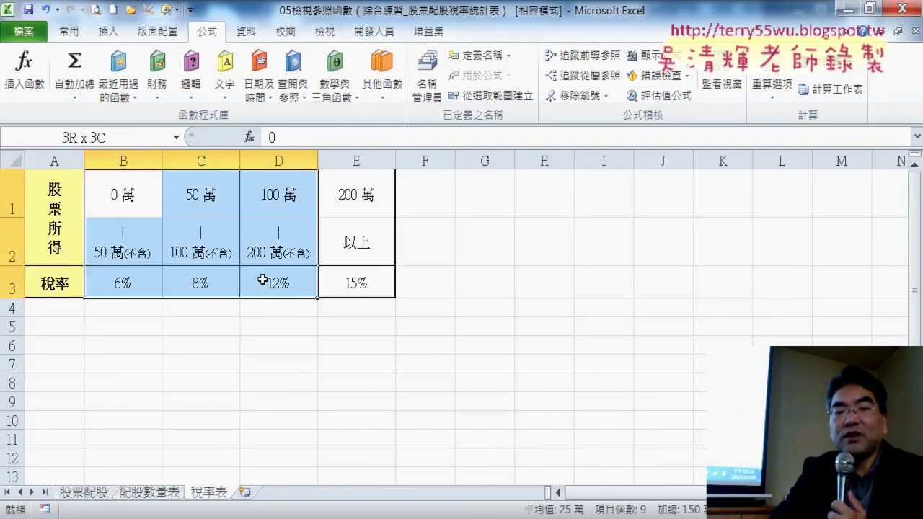
{"action": "left_click", "coordinate": [79, 493]}
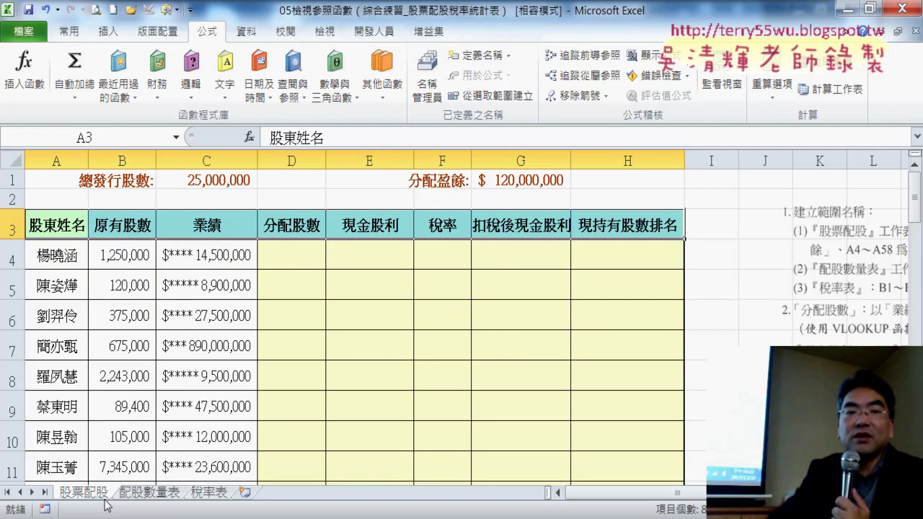
Start defining a name for cell C1, highlighting the suggested name 總發行股數
{"action": "left_click", "coordinate": [216, 181]}
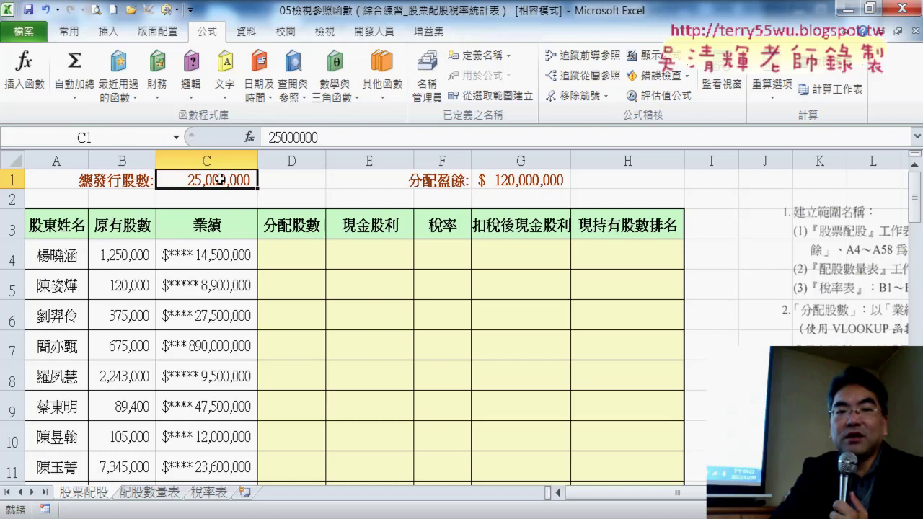
{"action": "left_click", "coordinate": [98, 135]}
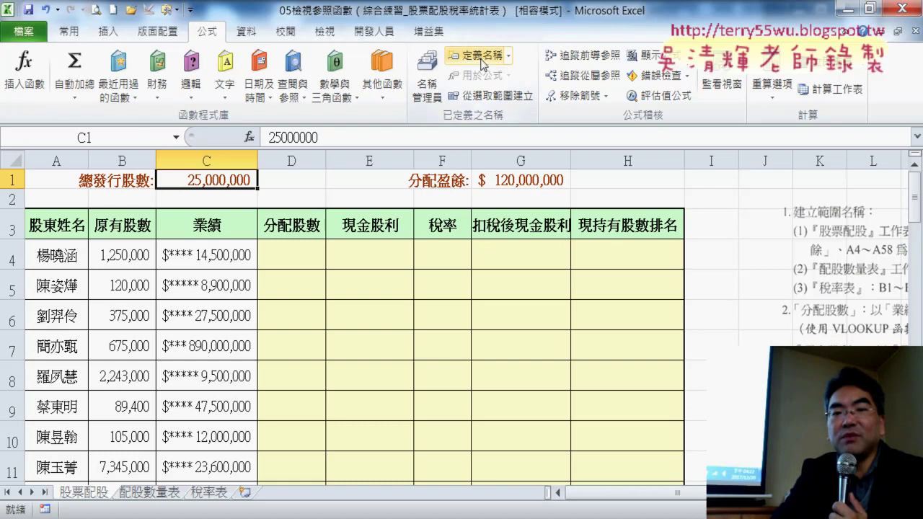
{"action": "left_click", "coordinate": [481, 57]}
{"action": "left_click_drag", "start_coordinate": [386, 120], "coordinate": [467, 113]}
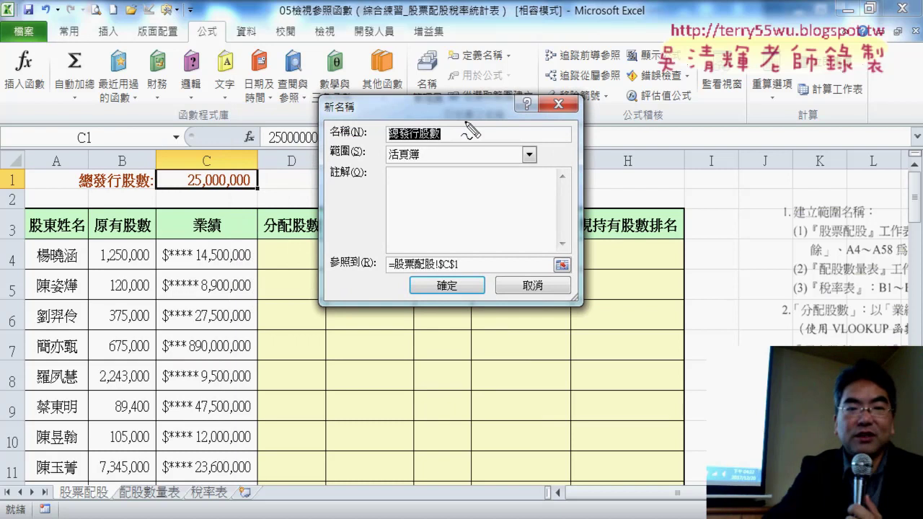
{"action": "mouse_move", "coordinate": [134, 202]}
{"action": "left_mouse_down"}
{"action": "mouse_move", "coordinate": [129, 166]}
{"action": "mouse_move", "coordinate": [321, 131]}
{"action": "mouse_move", "coordinate": [375, 148]}
{"action": "mouse_move", "coordinate": [371, 167]}
{"action": "left_mouse_up"}
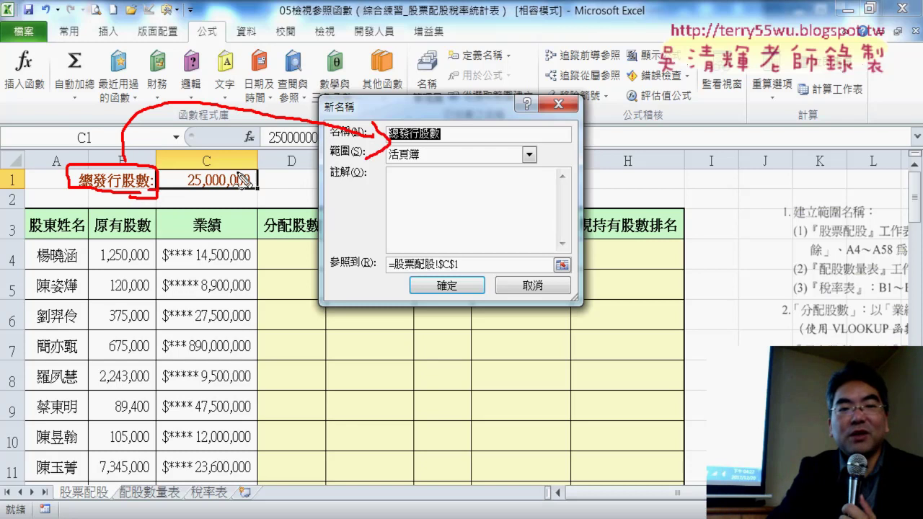
{"action": "left_click_drag", "start_coordinate": [435, 139], "coordinate": [460, 151]}
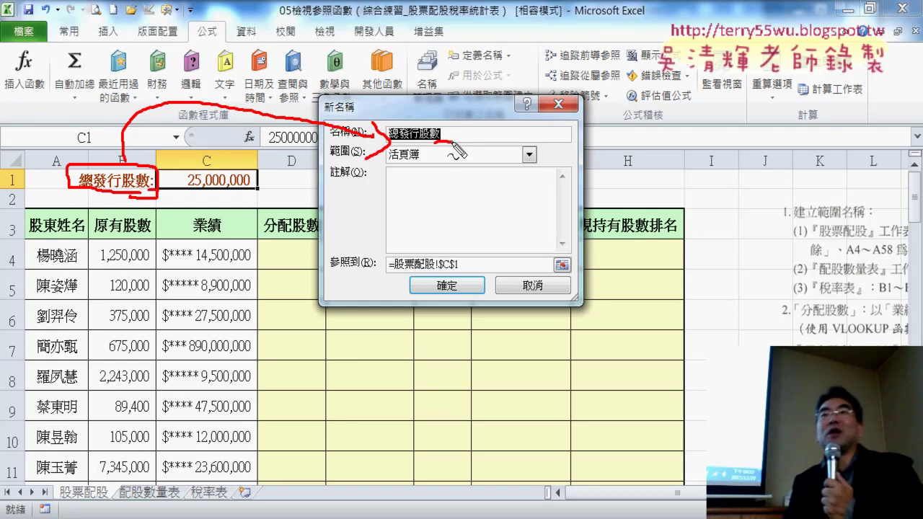
{"action": "key", "text": "Escape"}
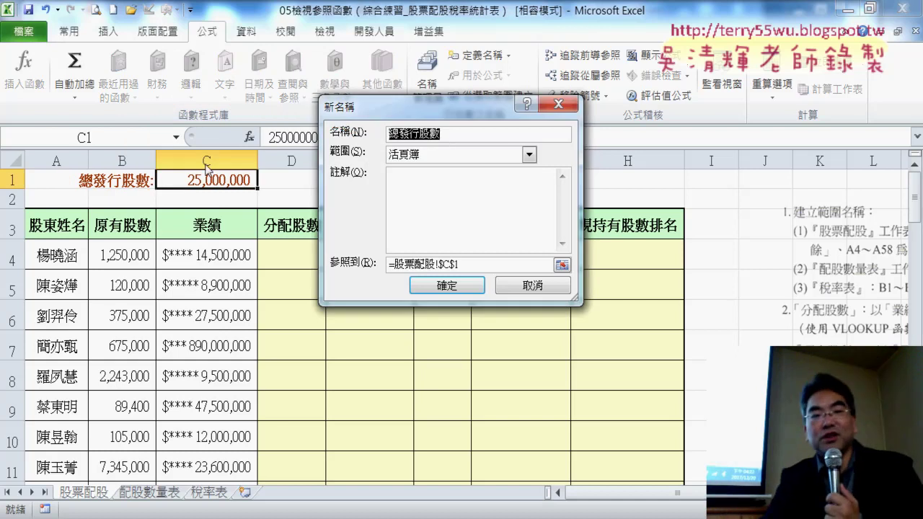
Name cell G1, holding the $120,000,000 surplus, 分配盈餘 via Define Name
{"action": "left_click", "coordinate": [448, 287]}
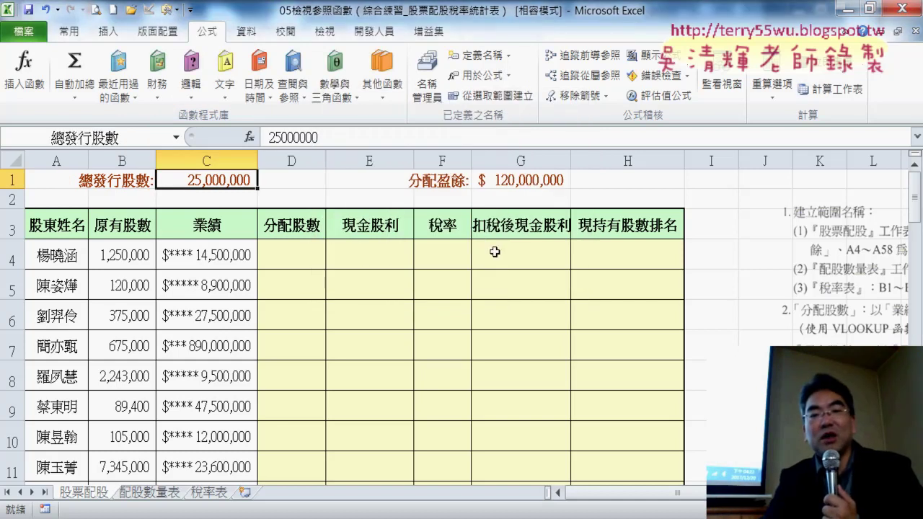
{"action": "left_click", "coordinate": [536, 182]}
{"action": "left_click", "coordinate": [484, 57]}
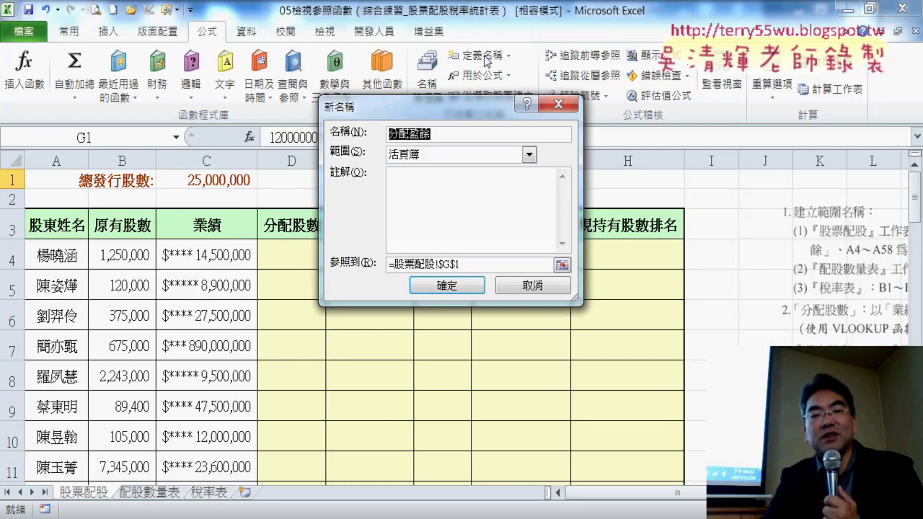
{"action": "left_click", "coordinate": [447, 285]}
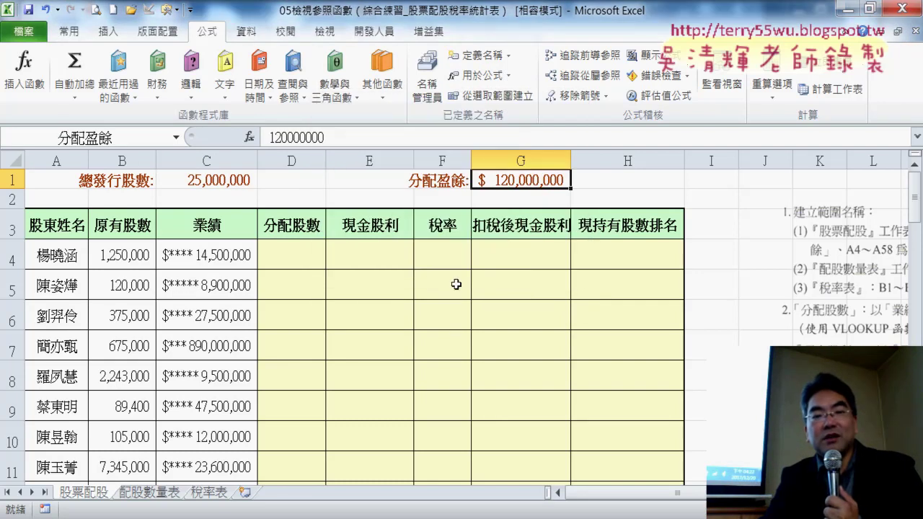
Select the shareholder table A3:H58, including its header row
{"action": "left_click", "coordinate": [56, 226]}
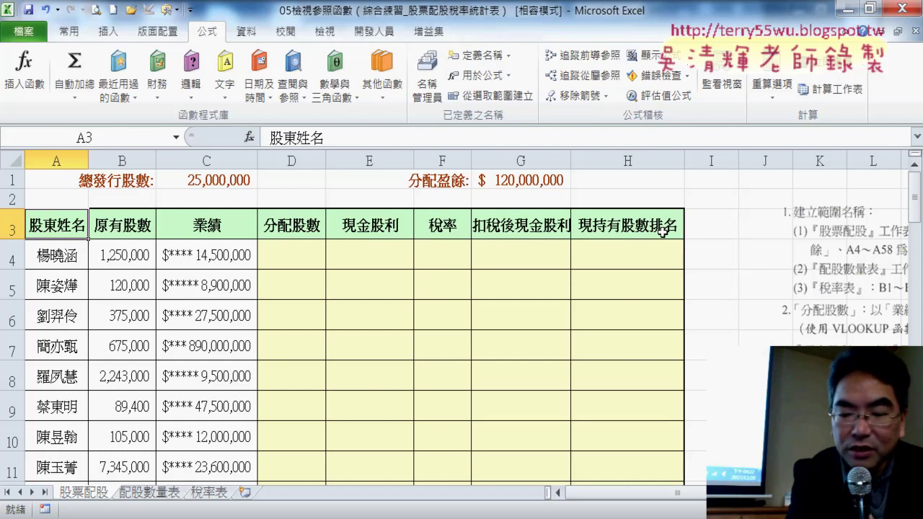
{"action": "left_click", "coordinate": [662, 231], "text": "shift"}
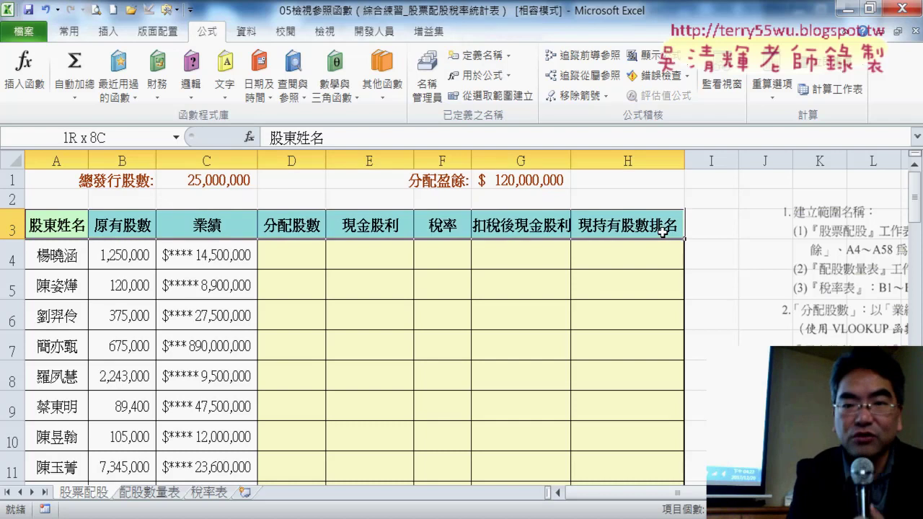
{"action": "key", "text": "ctrl+shift+Down"}
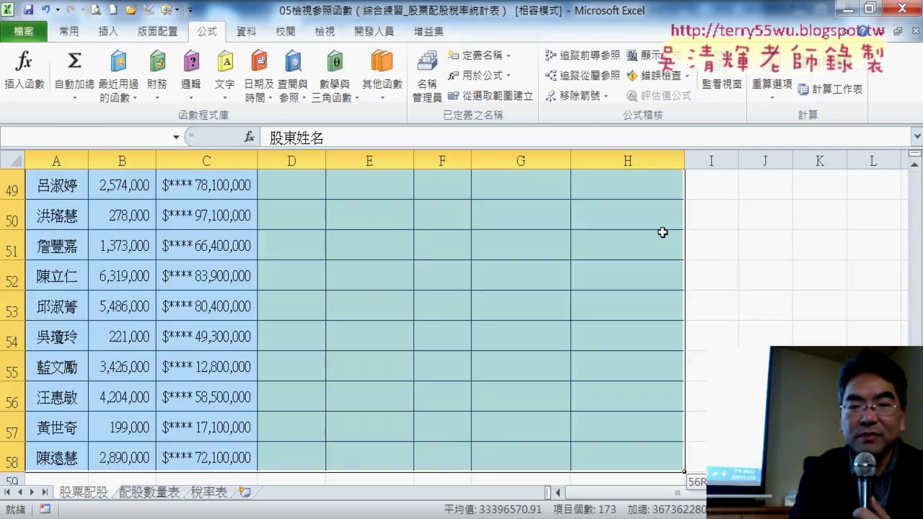
{"action": "scroll", "coordinate": [662, 232], "scroll_direction": "up", "scroll_amount": 6}
{"action": "scroll", "coordinate": [662, 232], "scroll_direction": "up", "scroll_amount": 3}
{"action": "scroll", "coordinate": [661, 233], "scroll_direction": "up", "scroll_amount": 3}
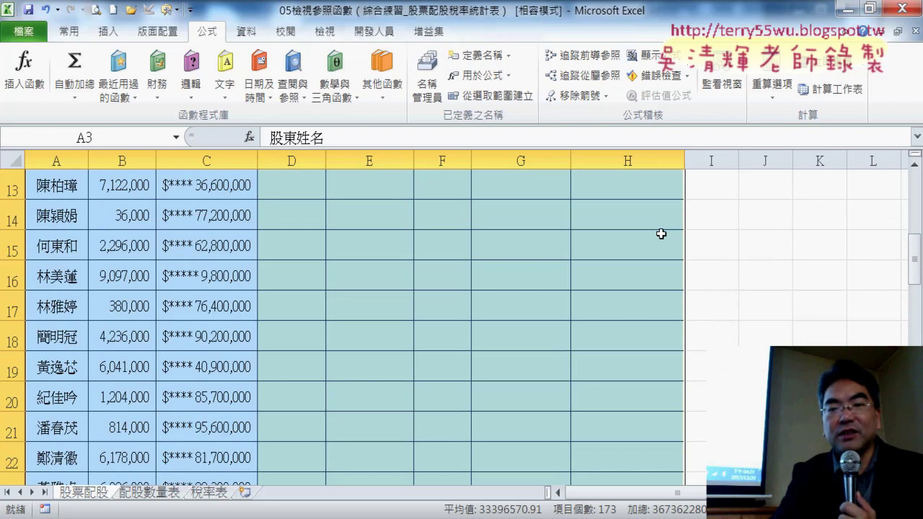
{"action": "scroll", "coordinate": [661, 233], "scroll_direction": "up", "scroll_amount": 4}
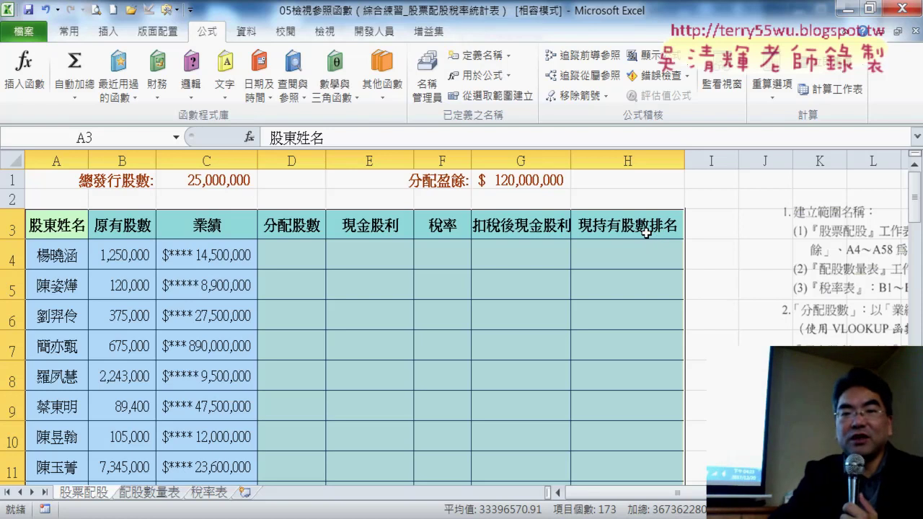
Create column names from the top-row headers only, and review them in Name Manager
{"action": "left_click", "coordinate": [485, 103]}
{"action": "left_click", "coordinate": [383, 201]}
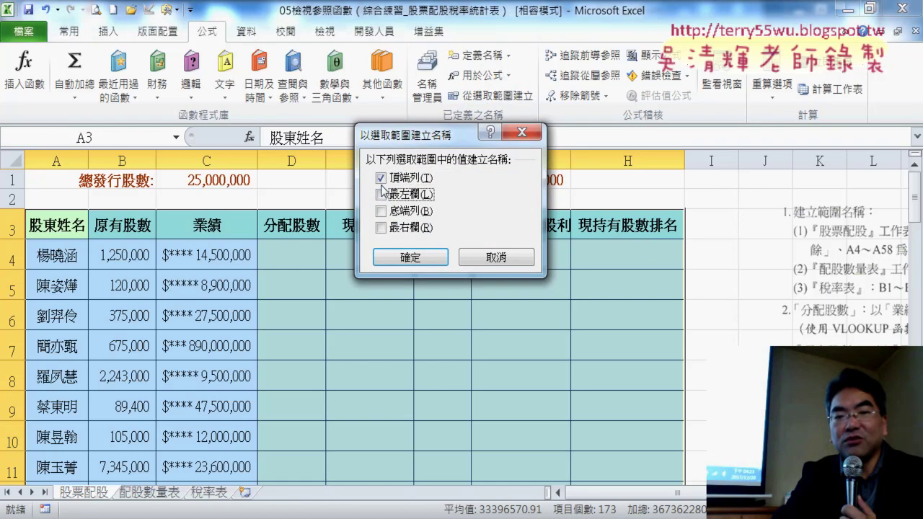
{"action": "left_click_drag", "start_coordinate": [406, 135], "coordinate": [339, 249]}
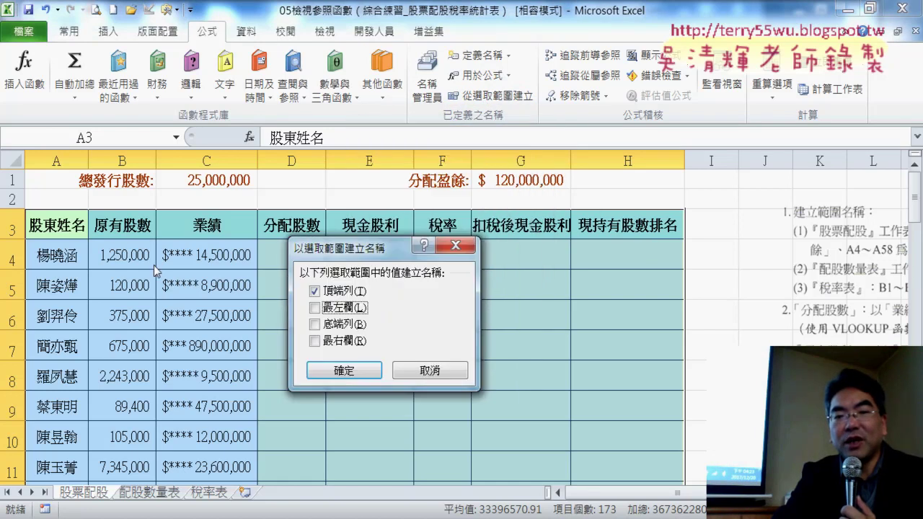
{"action": "left_click", "coordinate": [354, 372]}
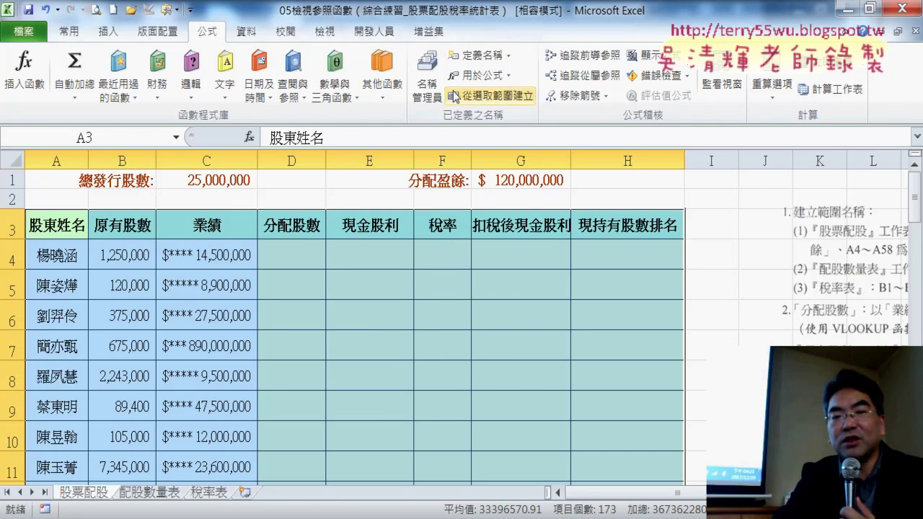
{"action": "left_click", "coordinate": [430, 85]}
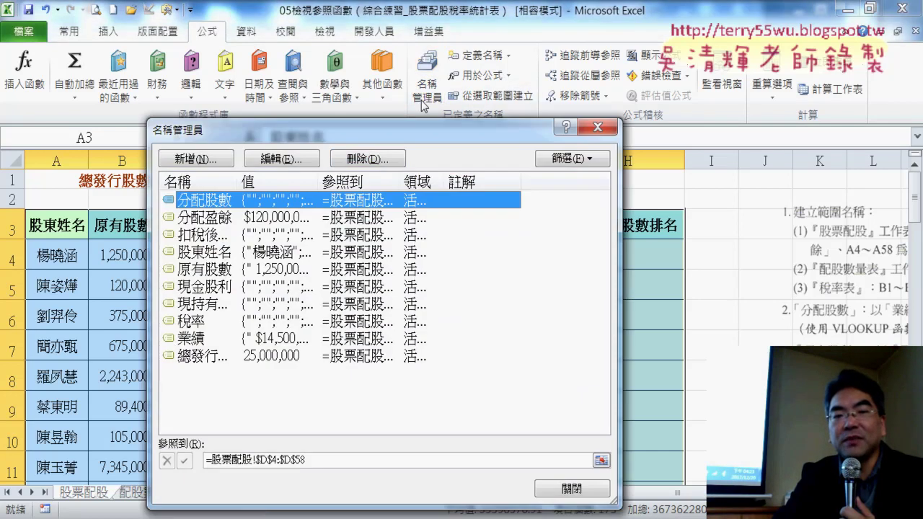
Check the ranges of the 股東姓名 and 稅率 names, then close Name Manager
{"action": "left_click_drag", "start_coordinate": [353, 129], "coordinate": [559, 91]}
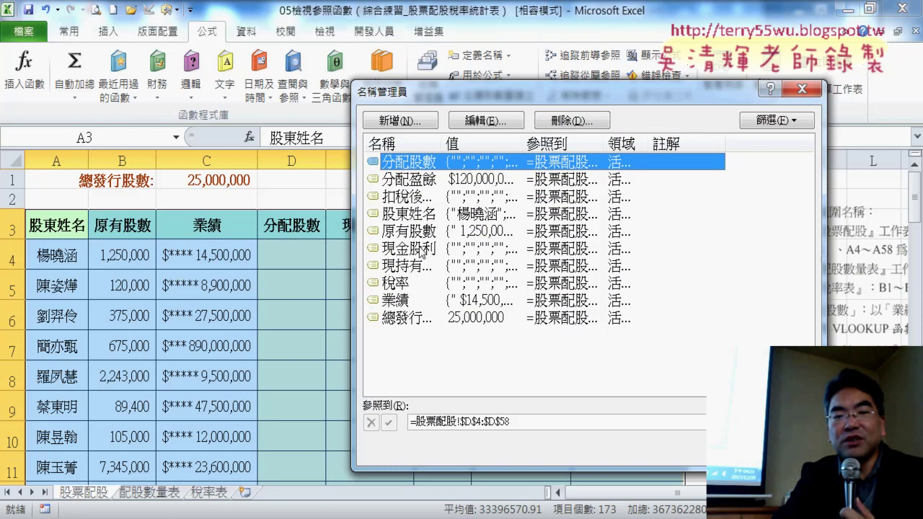
{"action": "left_click", "coordinate": [417, 216]}
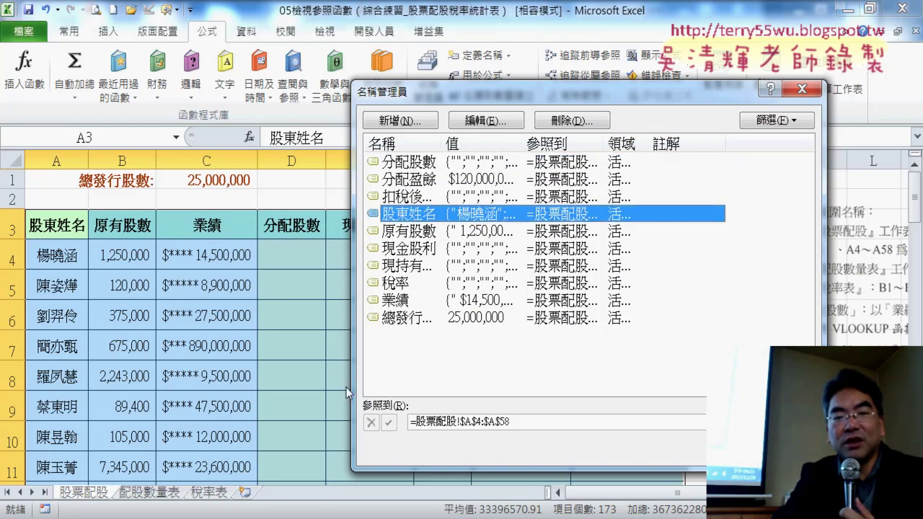
{"action": "left_click", "coordinate": [449, 280]}
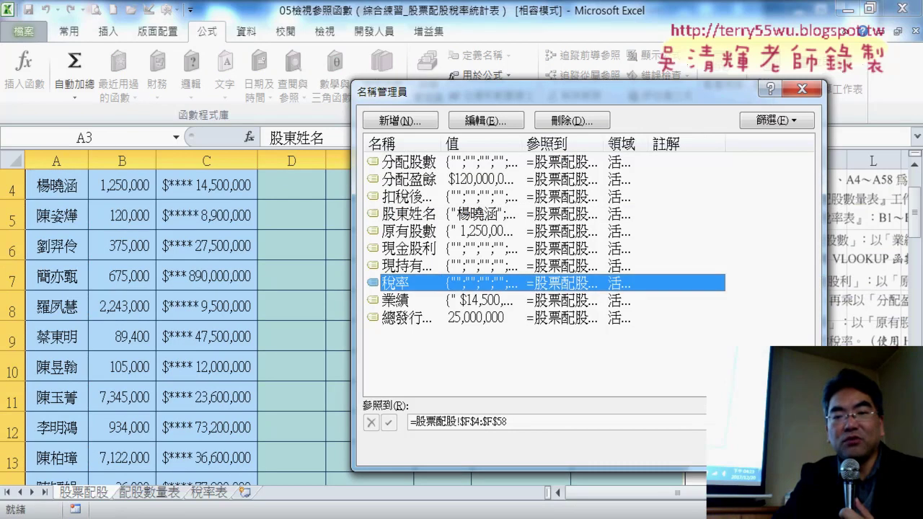
{"action": "key", "text": "Escape"}
Walk through the A3:H3 column headers and named cells C1 and G1, then show 配股數量表
{"action": "left_click", "coordinate": [153, 226]}
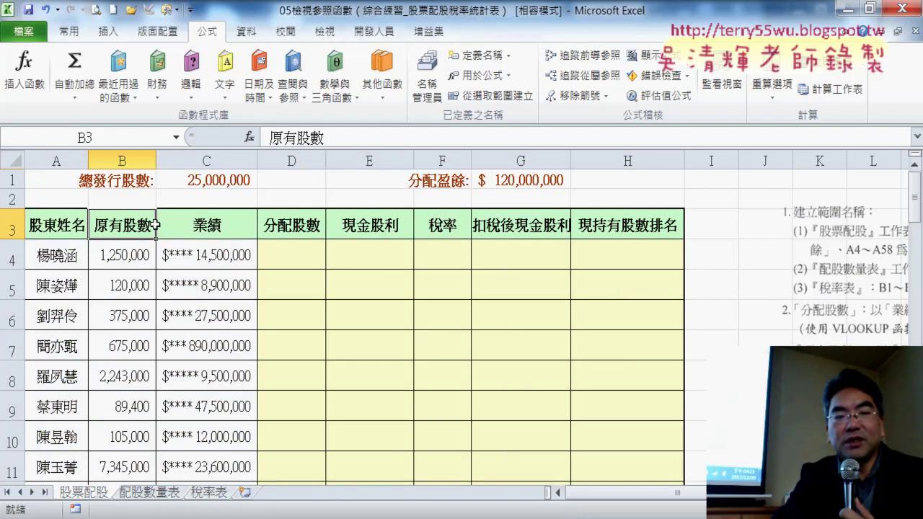
{"action": "left_click", "coordinate": [166, 235]}
{"action": "left_click", "coordinate": [303, 229]}
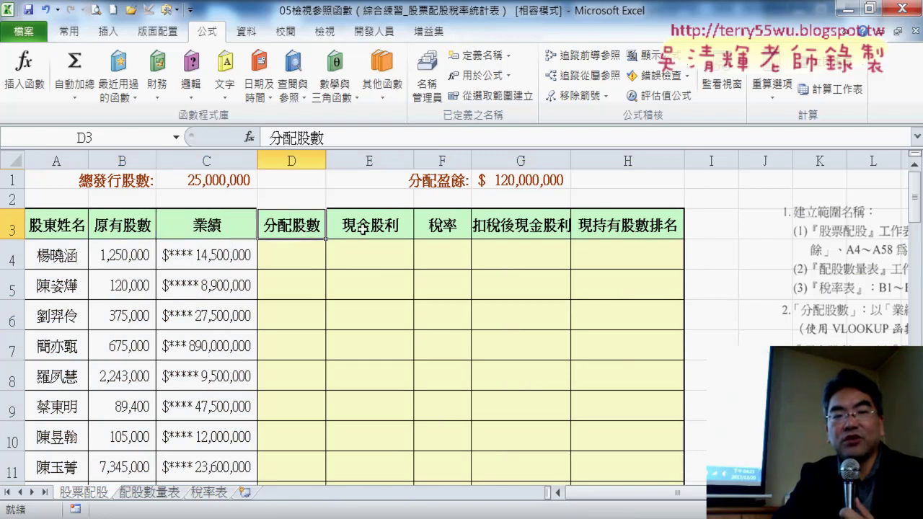
{"action": "left_click", "coordinate": [364, 229]}
{"action": "left_click", "coordinate": [468, 228]}
{"action": "left_click", "coordinate": [500, 228]}
{"action": "left_click", "coordinate": [606, 233]}
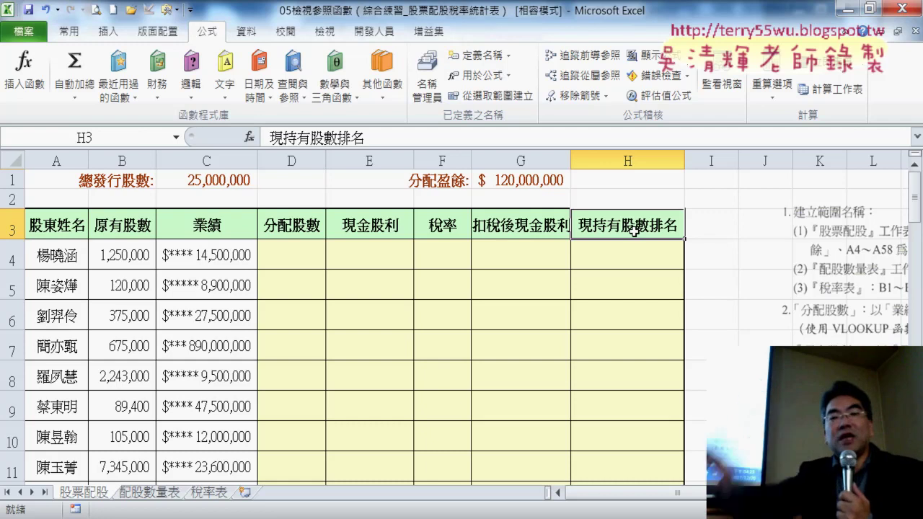
{"action": "left_click", "coordinate": [217, 184]}
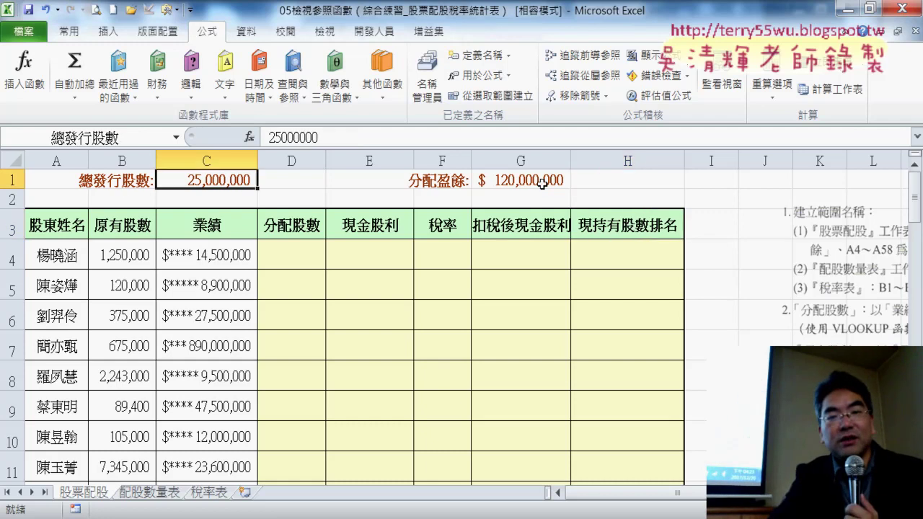
{"action": "left_click", "coordinate": [542, 184]}
{"action": "left_click_drag", "start_coordinate": [67, 223], "coordinate": [627, 226]}
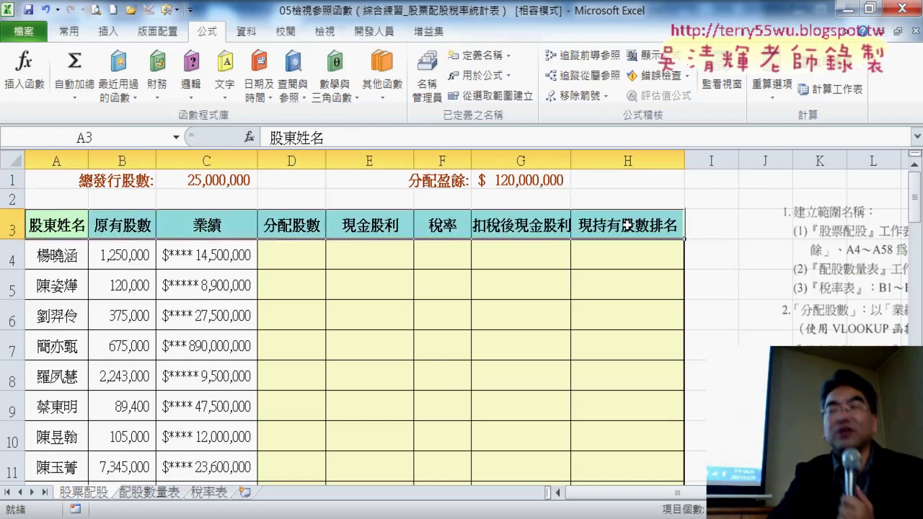
{"action": "left_click", "coordinate": [148, 494]}
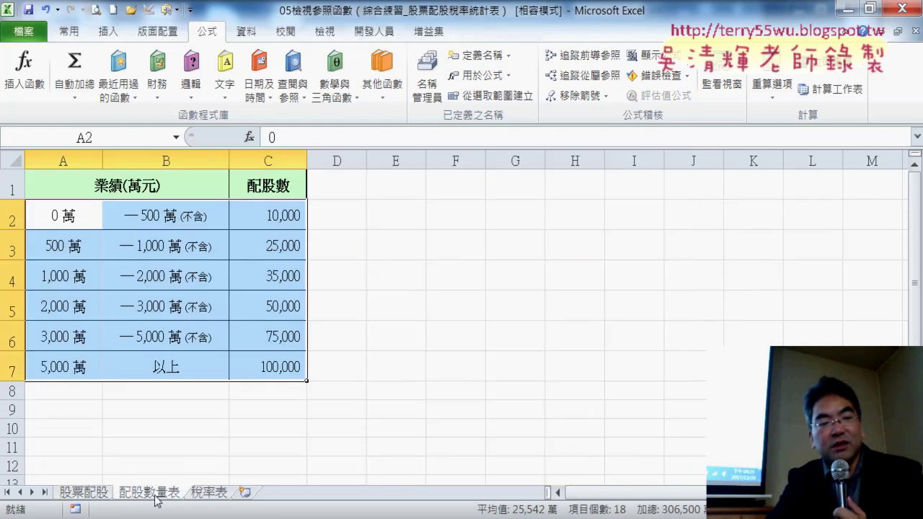
Name the lookup table A2:C7 配股數量表 through the Name Box
{"action": "double_click", "coordinate": [154, 494]}
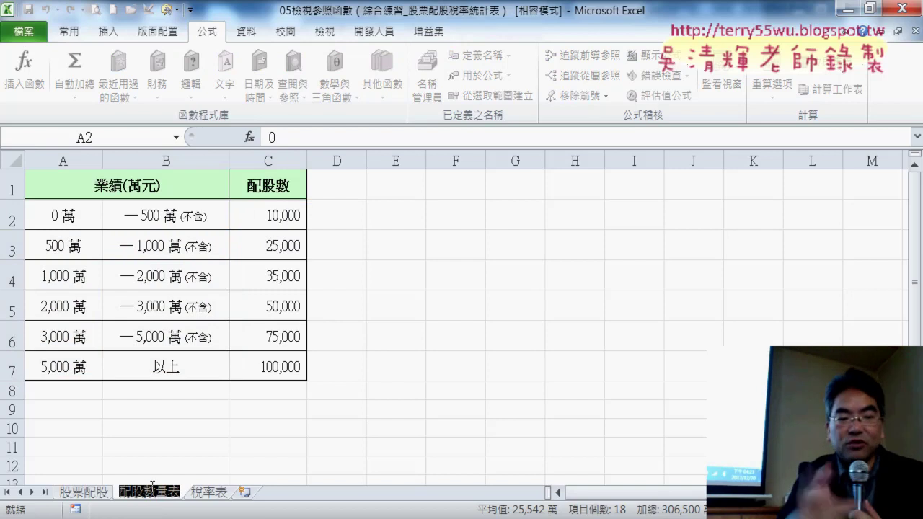
{"action": "left_click", "coordinate": [434, 372]}
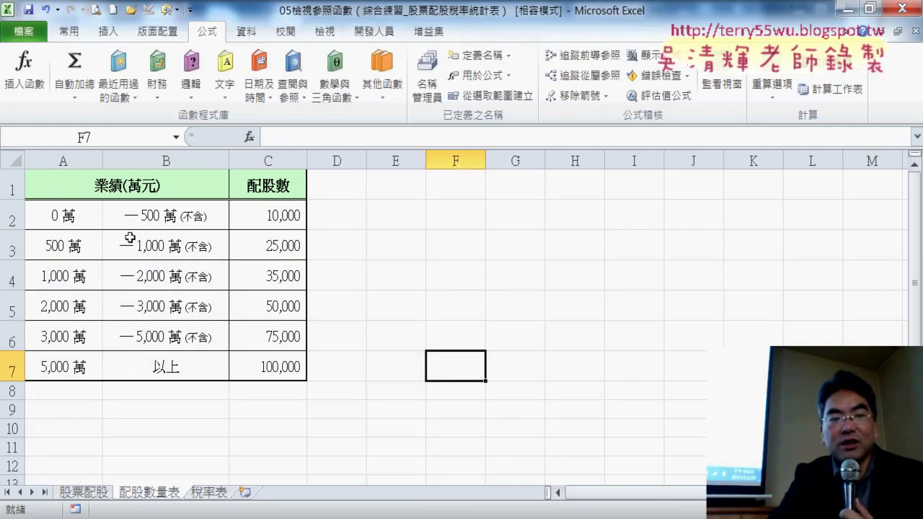
{"action": "mouse_move", "coordinate": [48, 209]}
{"action": "left_mouse_down"}
{"action": "mouse_move", "coordinate": [263, 229]}
{"action": "mouse_move", "coordinate": [252, 347]}
{"action": "left_mouse_up"}
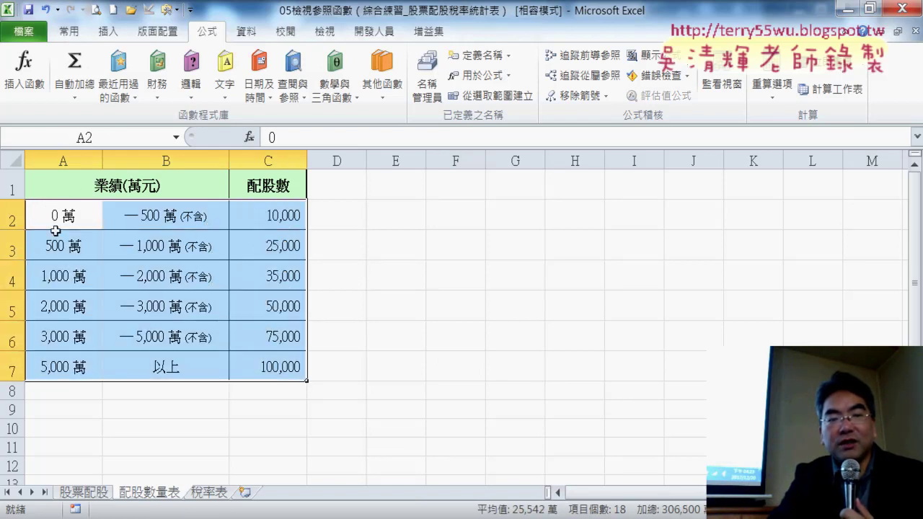
{"action": "left_click", "coordinate": [103, 141]}
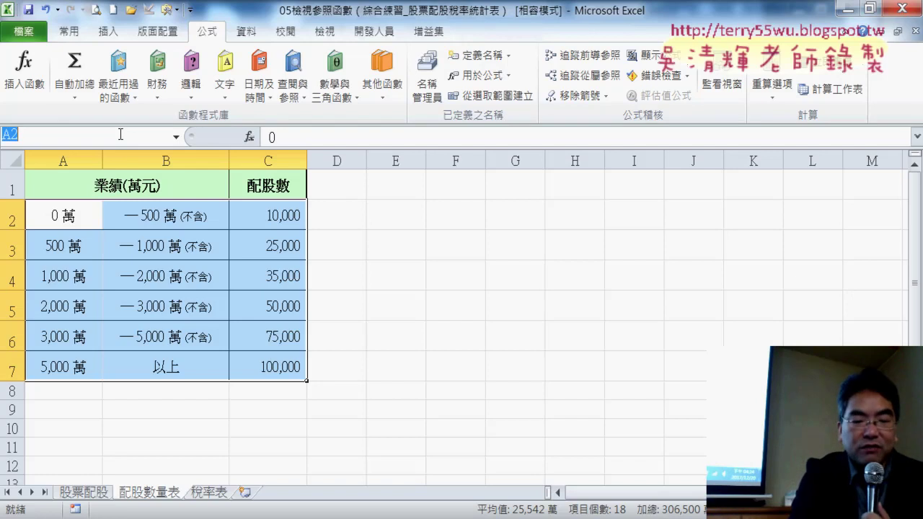
{"action": "type", "text": "配股數量表"}
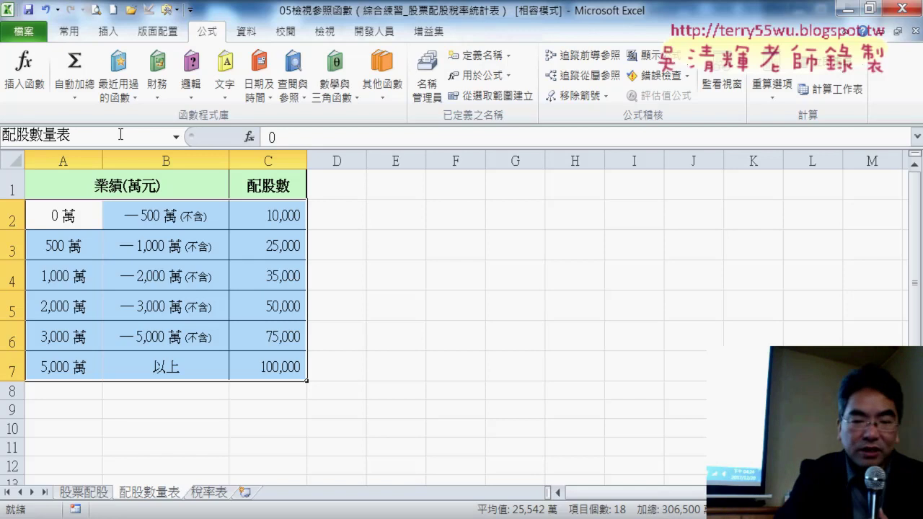
{"action": "key", "text": "Return"}
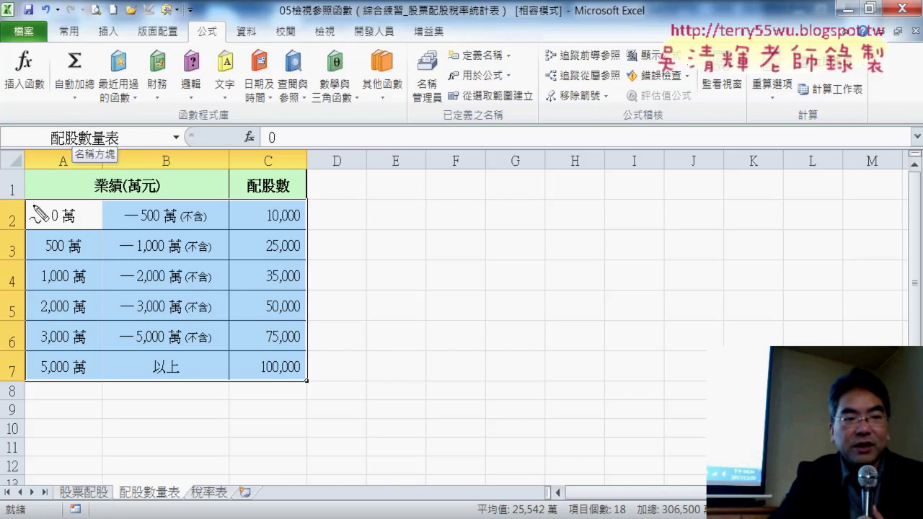
Mark up the named table on screen, then switch to the 稅率表 tax-rate sheet
{"action": "left_click_drag", "start_coordinate": [28, 204], "coordinate": [34, 379]}
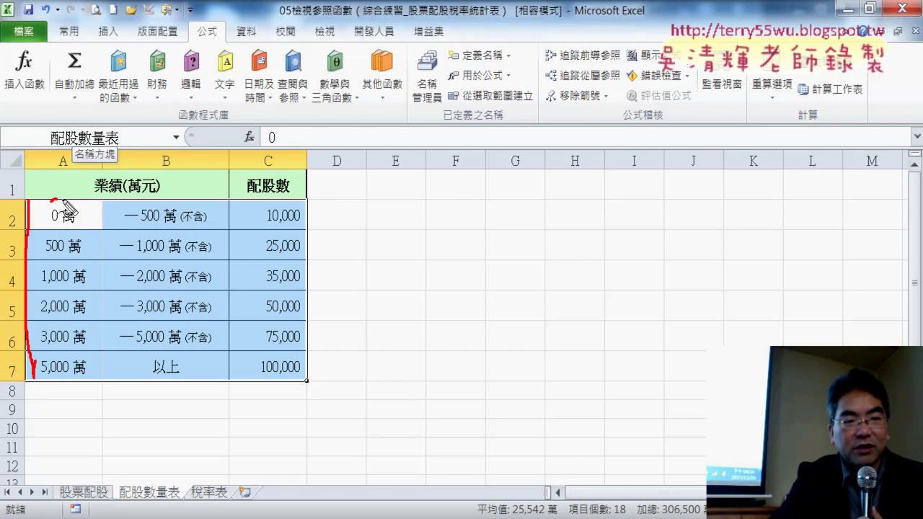
{"action": "mouse_move", "coordinate": [62, 204]}
{"action": "left_mouse_down"}
{"action": "mouse_move", "coordinate": [309, 210]}
{"action": "mouse_move", "coordinate": [320, 319]}
{"action": "mouse_move", "coordinate": [155, 385]}
{"action": "mouse_move", "coordinate": [46, 388]}
{"action": "left_mouse_up"}
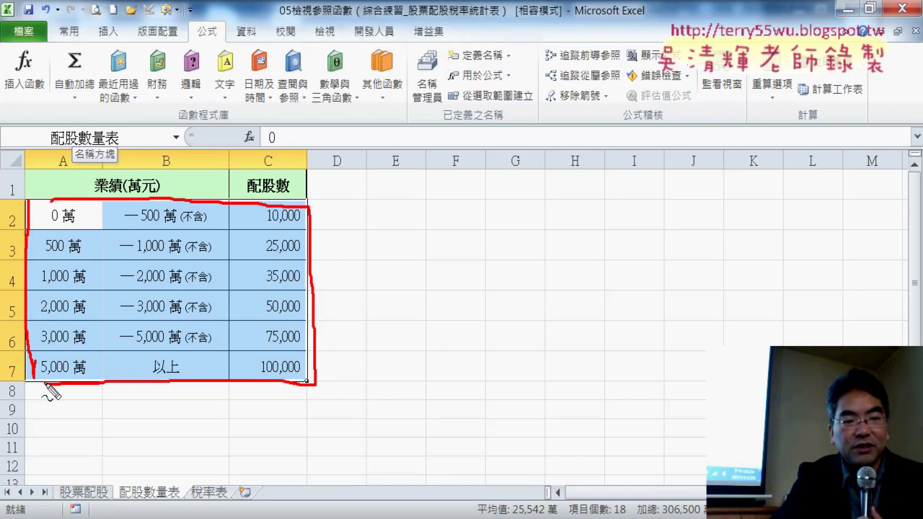
{"action": "left_click_drag", "start_coordinate": [186, 171], "coordinate": [153, 197]}
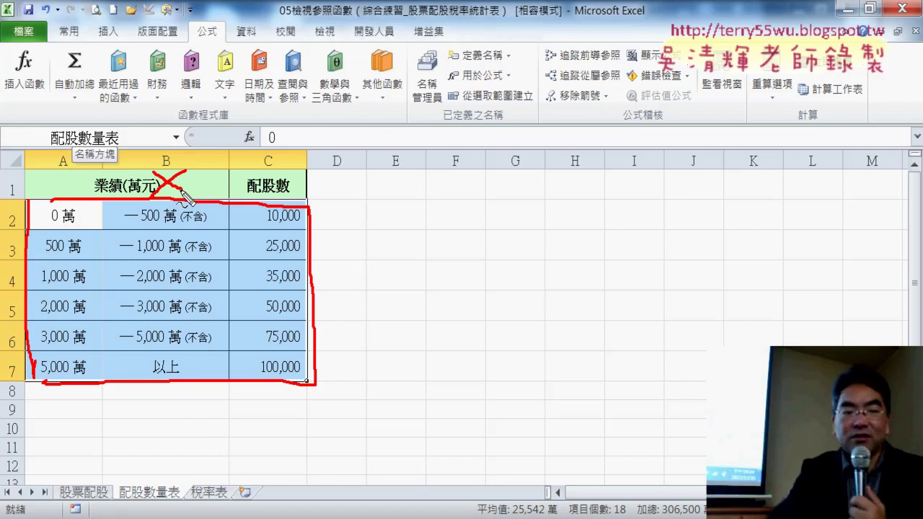
{"action": "key", "text": "Escape"}
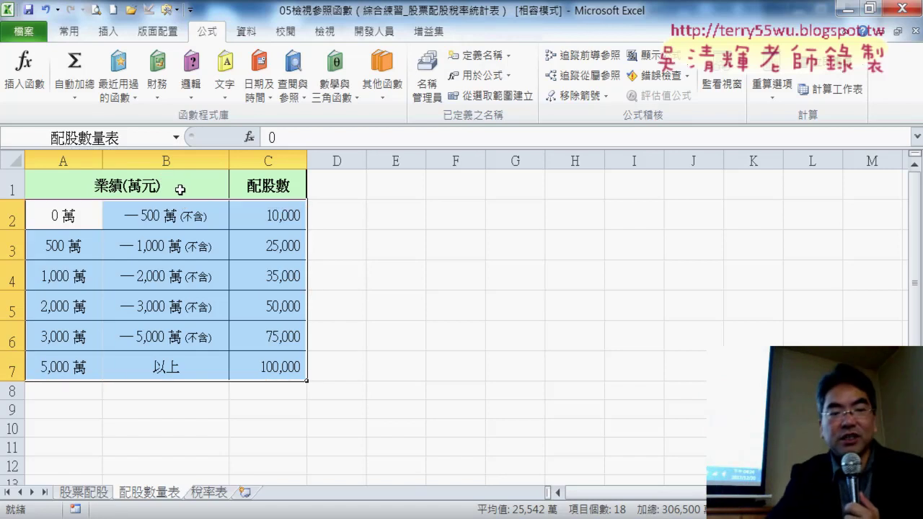
{"action": "left_click", "coordinate": [213, 494]}
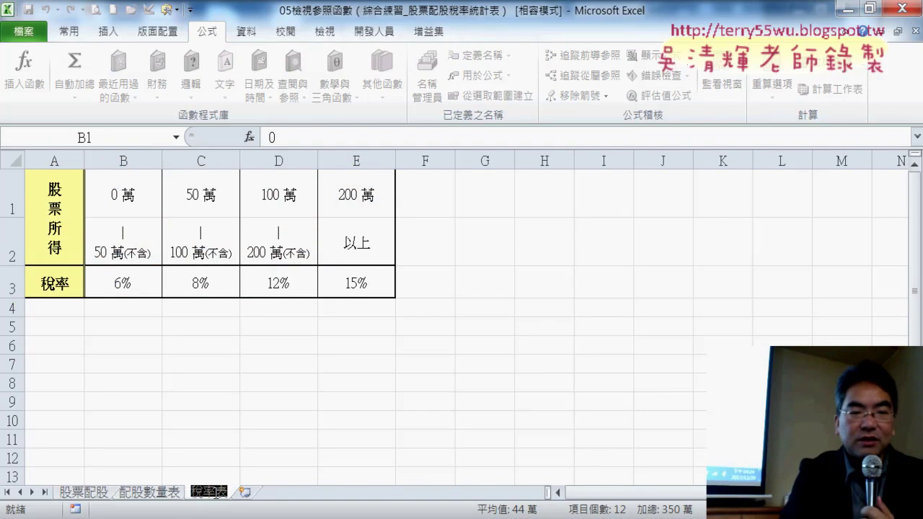
Name the tax-rate cells B1:E3 稅率表 through the Name Box
{"action": "left_click", "coordinate": [50, 193]}
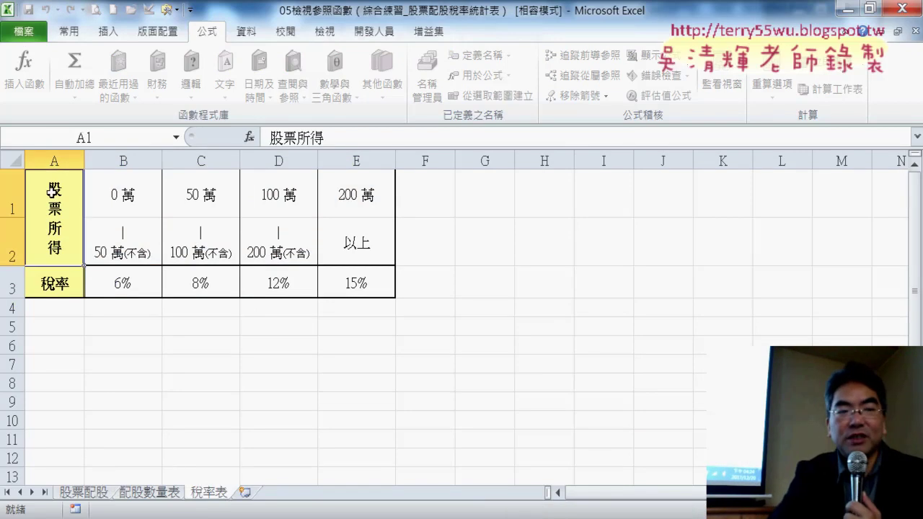
{"action": "left_click_drag", "start_coordinate": [123, 184], "coordinate": [357, 287]}
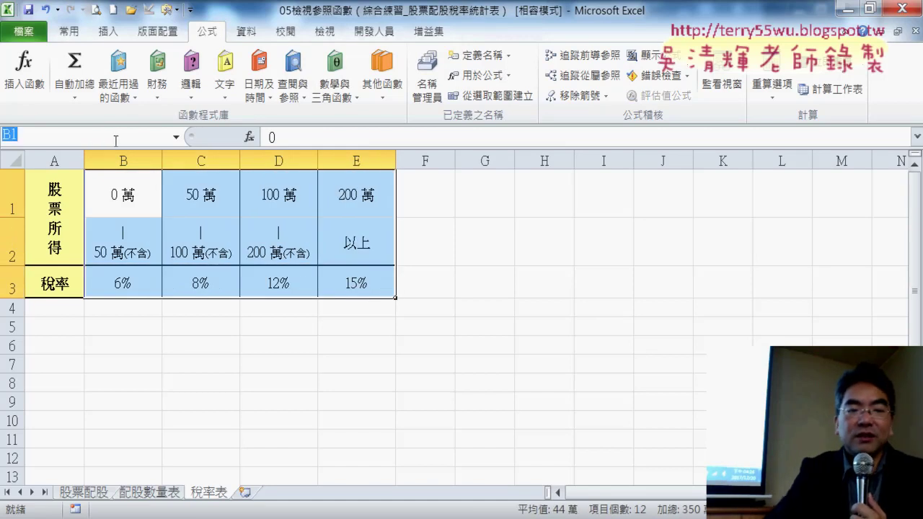
{"action": "type", "text": "稅率表"}
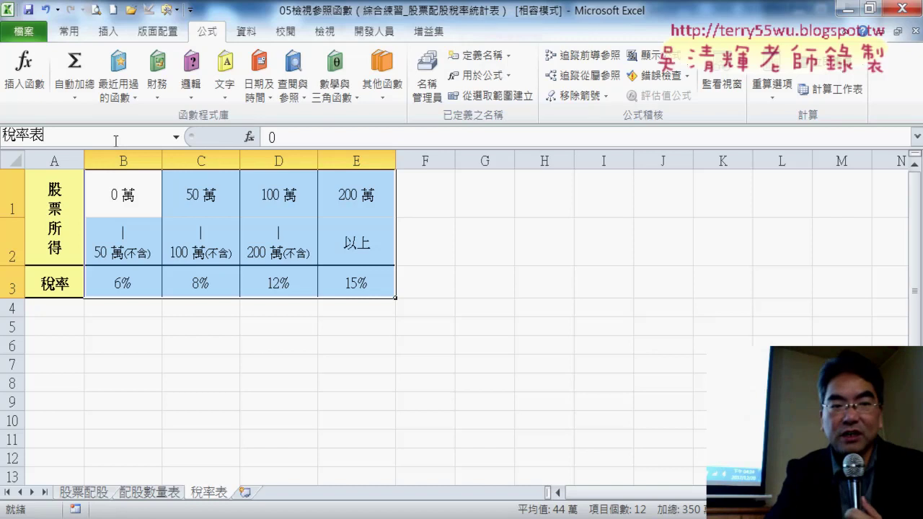
{"action": "key", "text": "Return"}
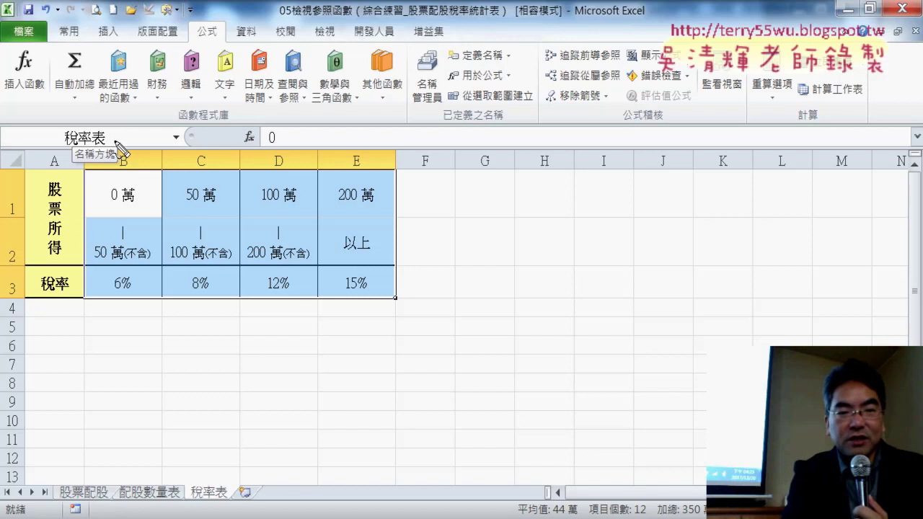
Mark up the 稅率表 range on screen, then return to the 股票配股 sheet
{"action": "left_click_drag", "start_coordinate": [78, 168], "coordinate": [92, 307]}
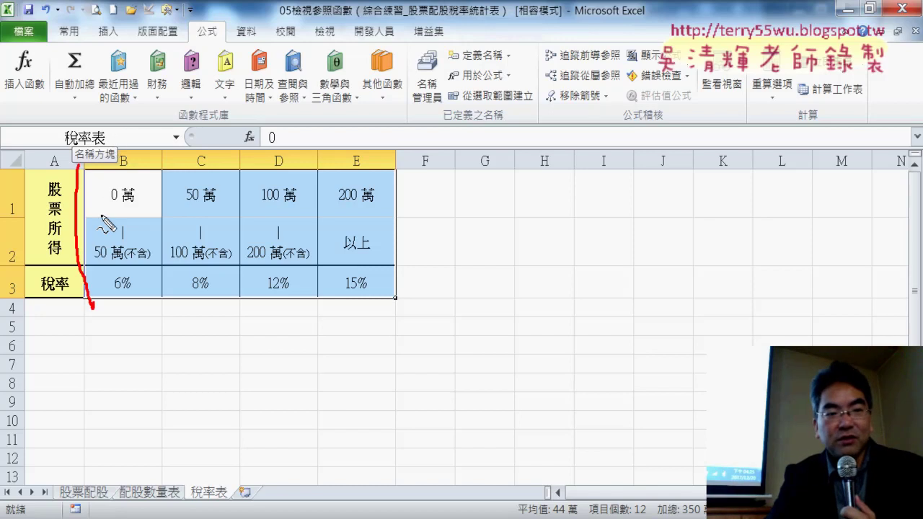
{"action": "left_click_drag", "start_coordinate": [98, 169], "coordinate": [88, 297]}
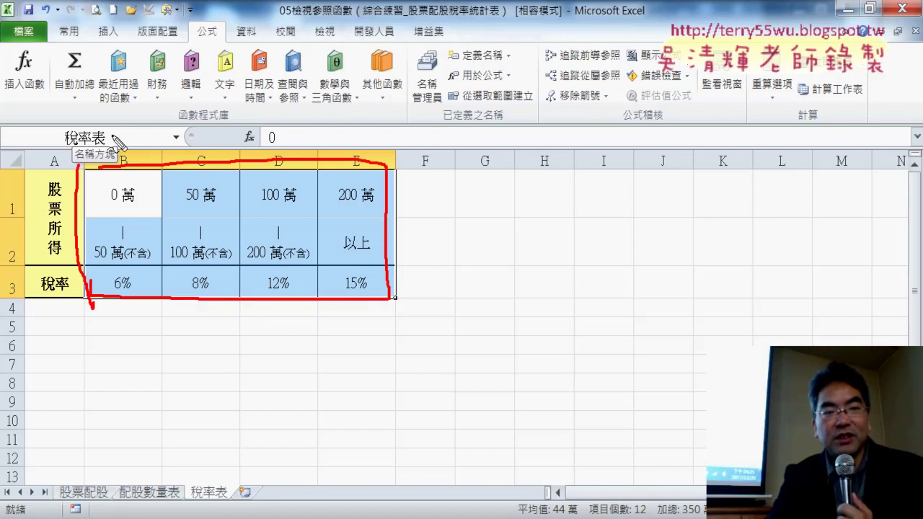
{"action": "left_click_drag", "start_coordinate": [112, 142], "coordinate": [76, 148]}
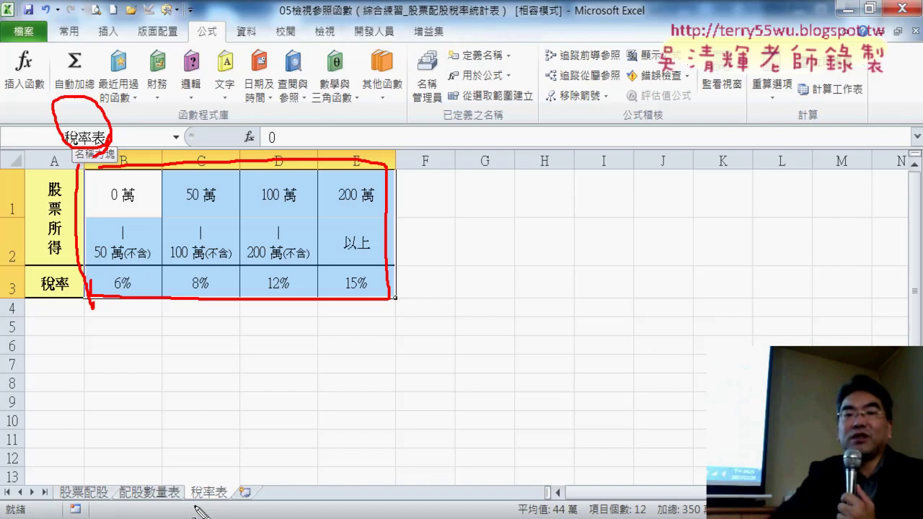
{"action": "mouse_move", "coordinate": [518, 75]}
{"action": "left_mouse_down"}
{"action": "mouse_move", "coordinate": [513, 62]}
{"action": "mouse_move", "coordinate": [537, 86]}
{"action": "left_mouse_up"}
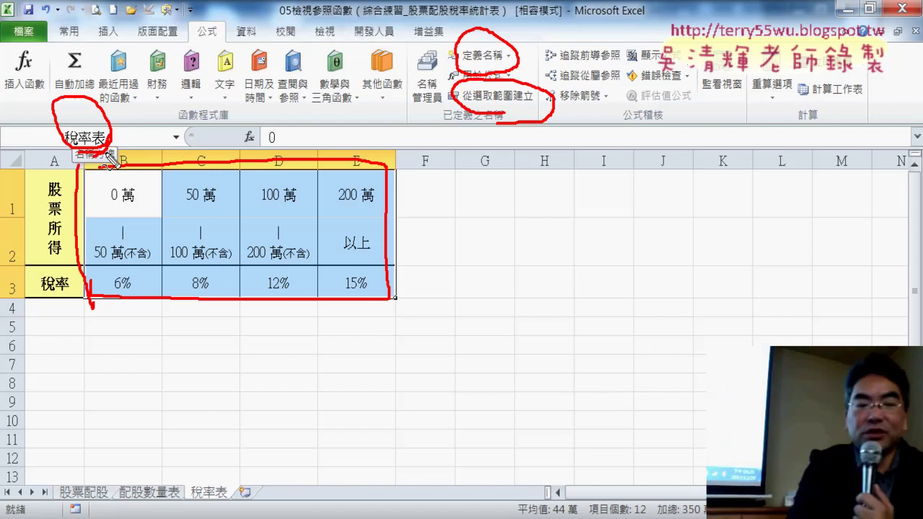
{"action": "key", "text": "Escape"}
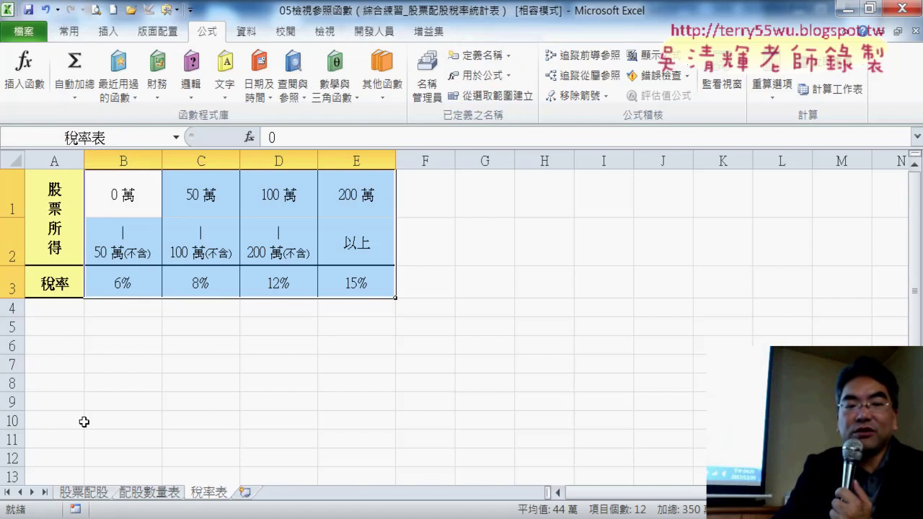
{"action": "left_click", "coordinate": [95, 496]}
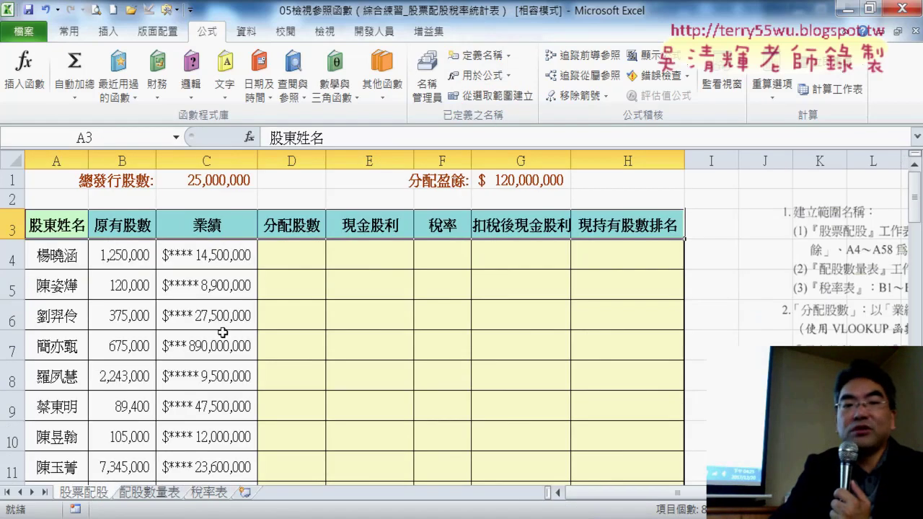
{"action": "left_click", "coordinate": [305, 248]}
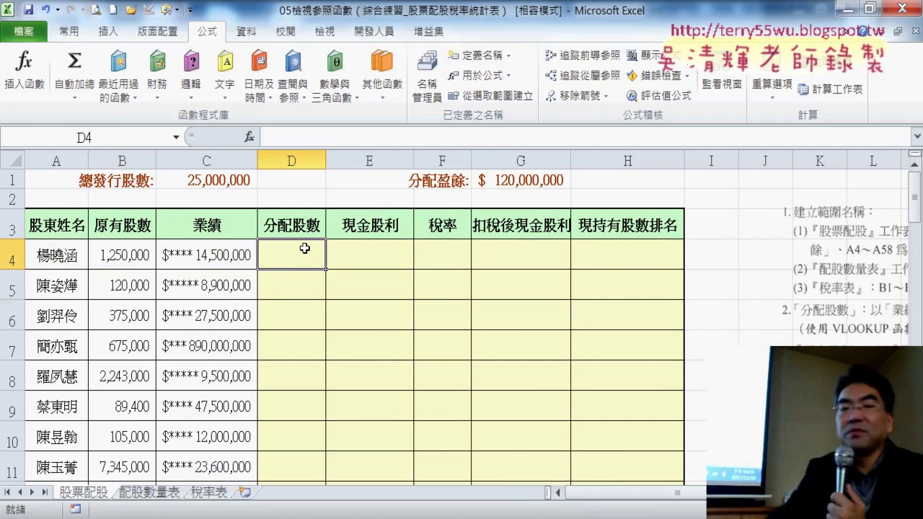
{"action": "left_click", "coordinate": [205, 254]}
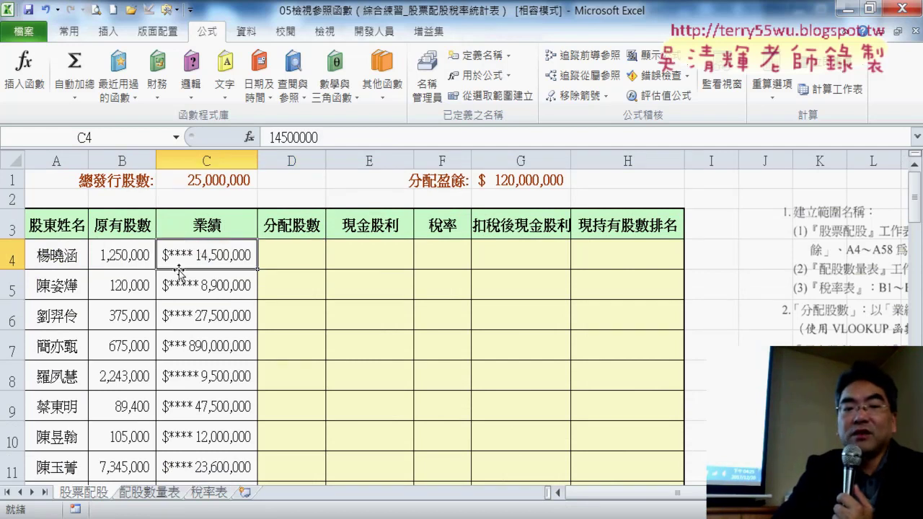
{"action": "left_click", "coordinate": [150, 493]}
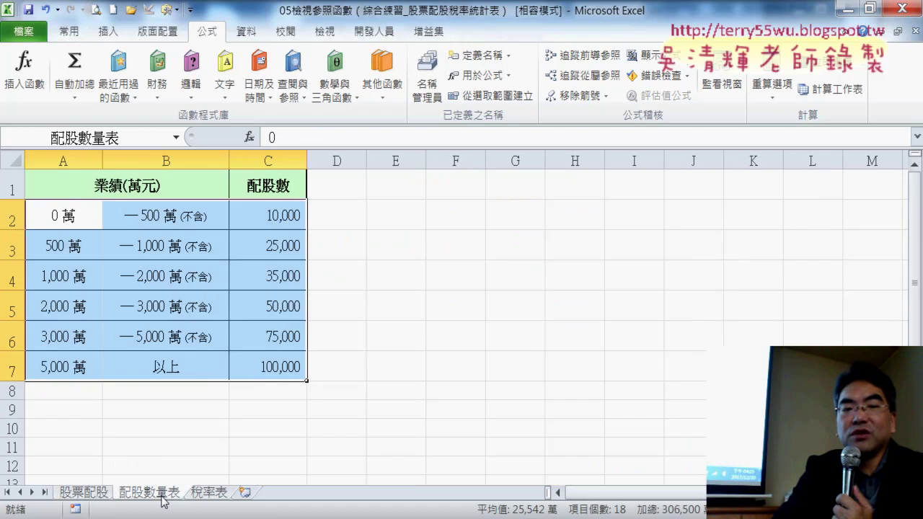
{"action": "left_click", "coordinate": [58, 283]}
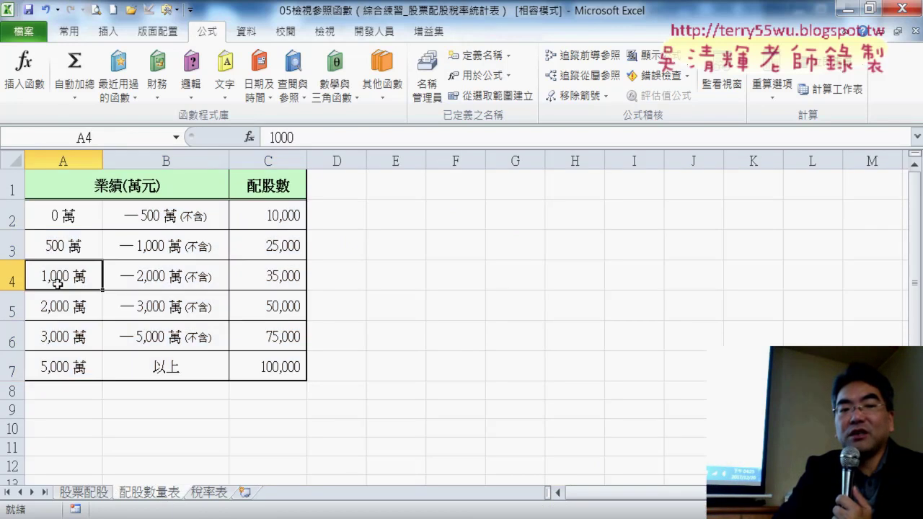
{"action": "left_click_drag", "start_coordinate": [78, 281], "coordinate": [274, 283]}
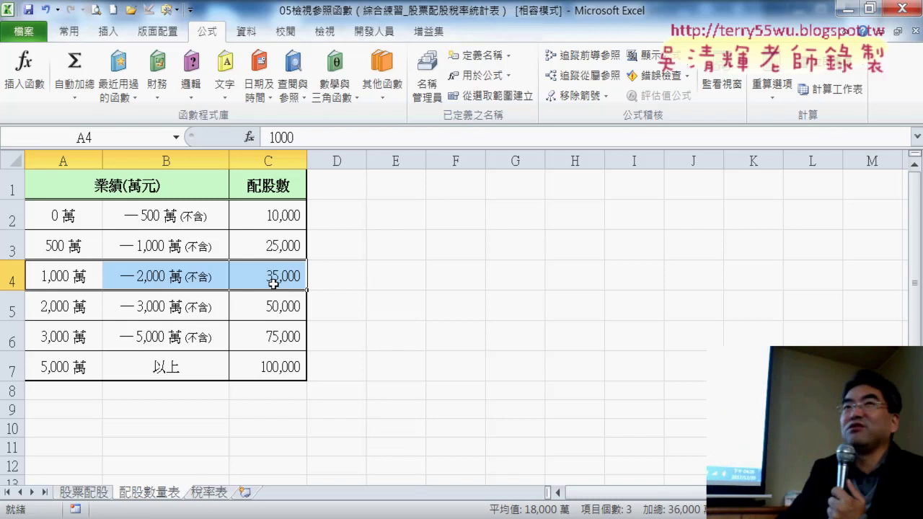
{"action": "left_click", "coordinate": [98, 492]}
{"action": "left_click", "coordinate": [303, 255]}
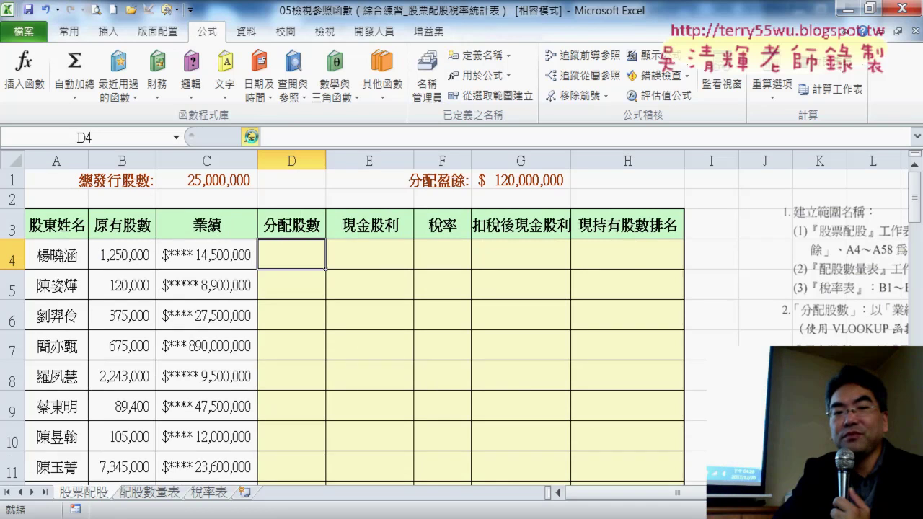
Pick VLOOKUP from the 檢視與參照 category for D4, then cancel this first attempt
{"action": "left_click", "coordinate": [248, 137]}
{"action": "left_click", "coordinate": [637, 204]}
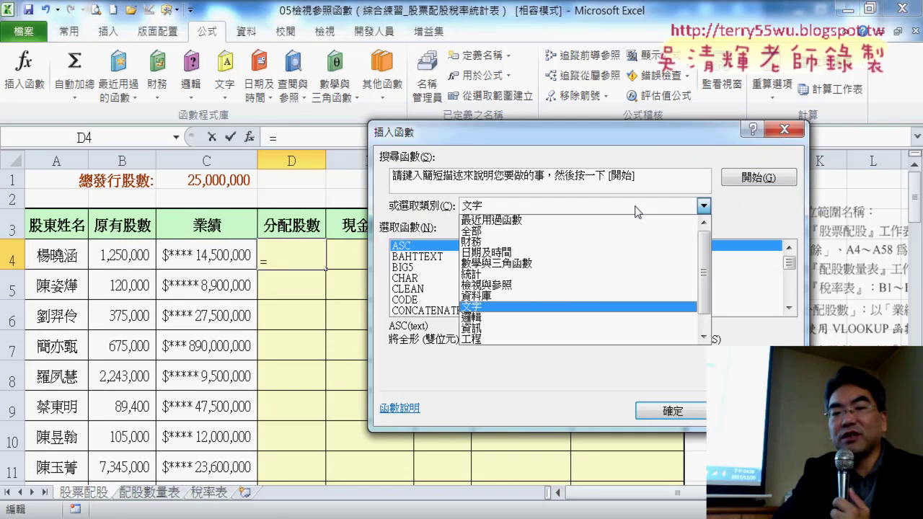
{"action": "left_click", "coordinate": [626, 291]}
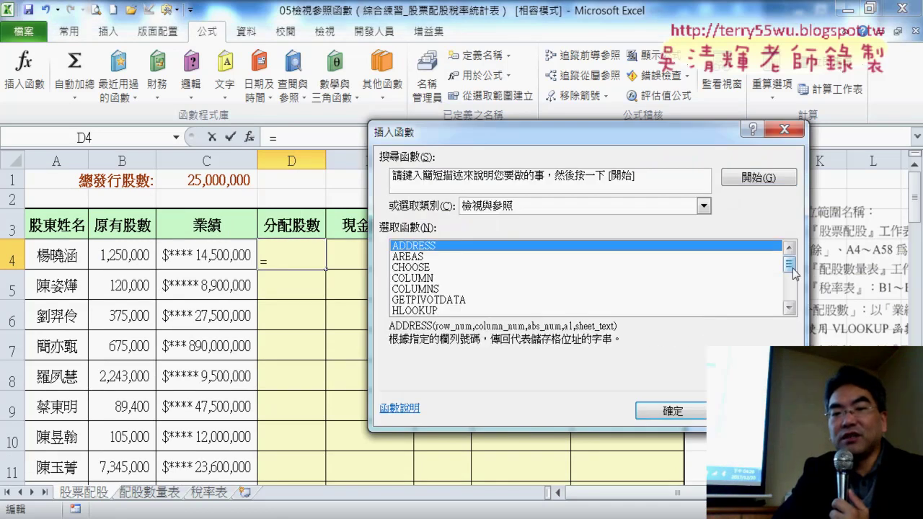
{"action": "scroll", "coordinate": [714, 312], "scroll_direction": "down", "scroll_amount": 4}
{"action": "double_click", "coordinate": [419, 310]}
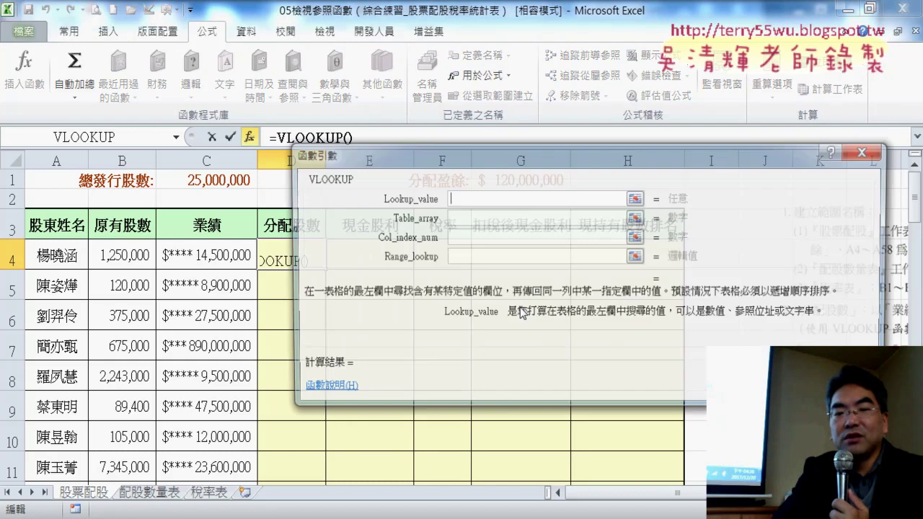
{"action": "left_click_drag", "start_coordinate": [524, 149], "coordinate": [590, 131]}
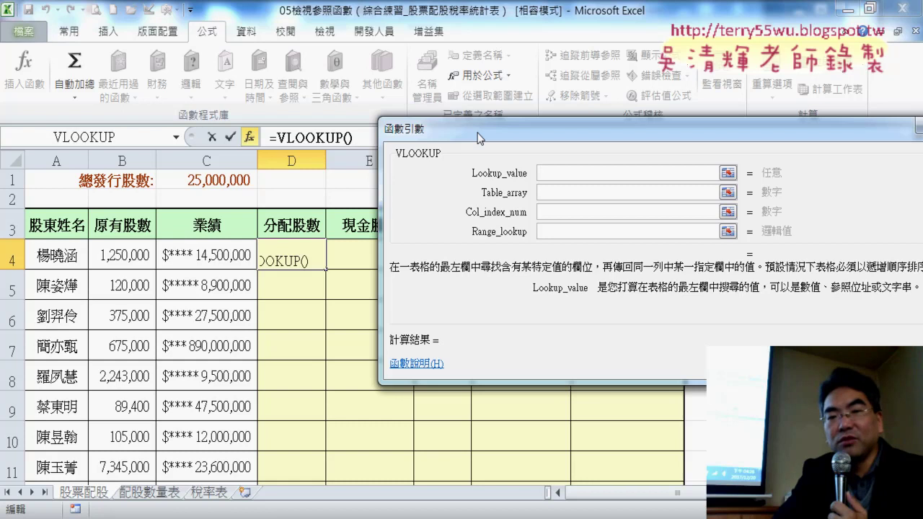
{"action": "left_click_drag", "start_coordinate": [433, 128], "coordinate": [183, 91]}
{"action": "left_click", "coordinate": [683, 328]}
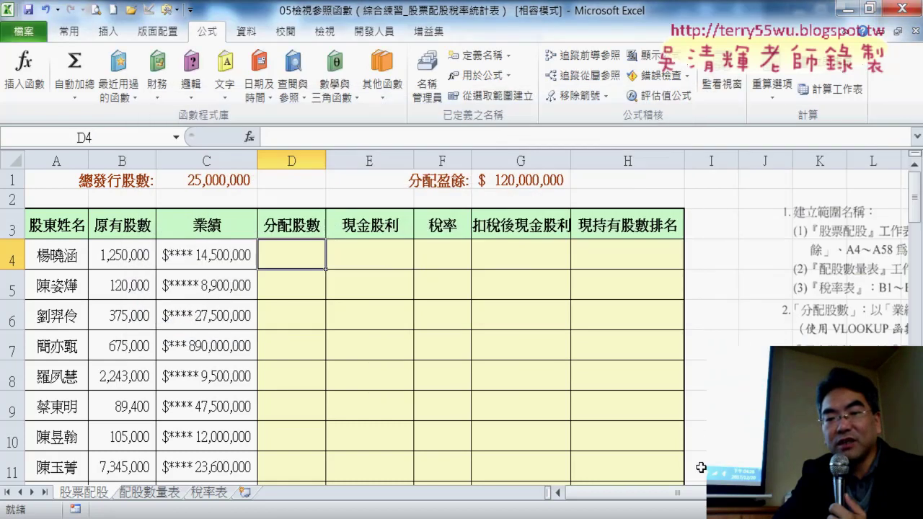
{"action": "scroll", "coordinate": [700, 492], "scroll_direction": "right", "scroll_amount": 6}
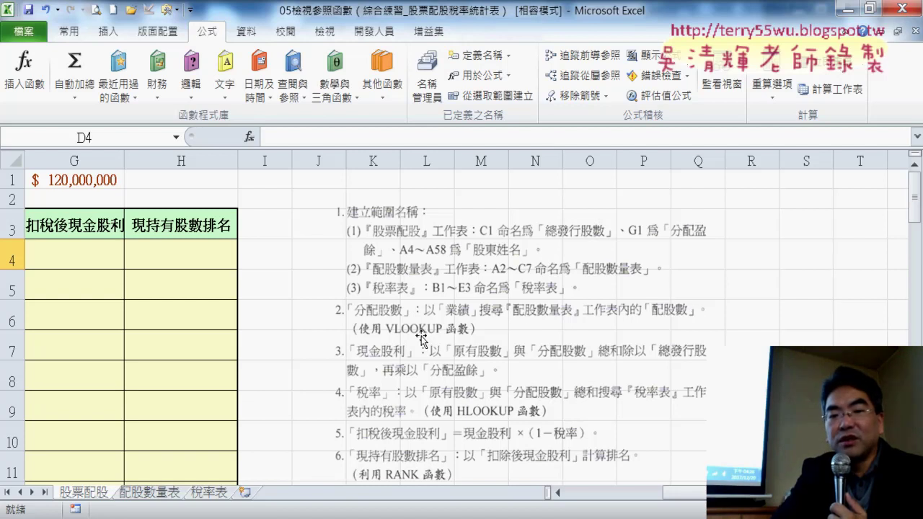
{"action": "left_click_drag", "start_coordinate": [684, 493], "coordinate": [572, 495]}
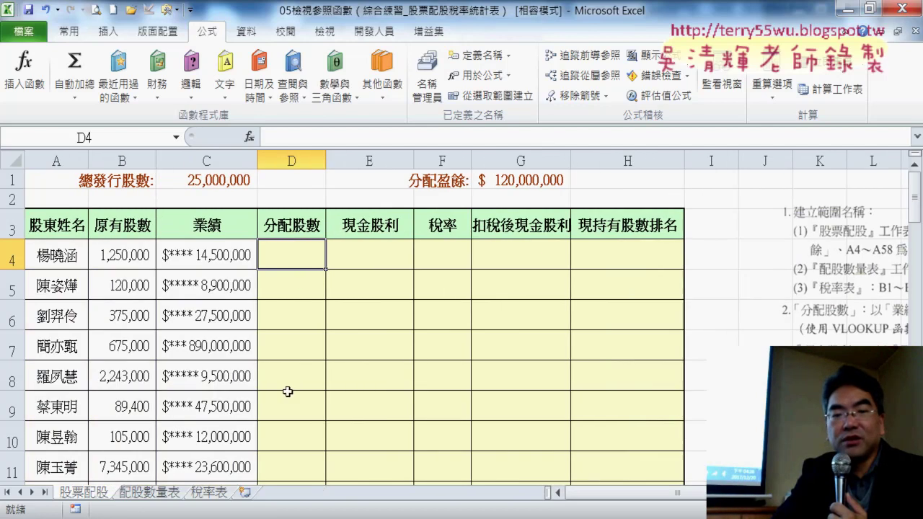
Restart VLOOKUP in D4 with C4 as lookup value and 配股數量表 as the table array
{"action": "left_click", "coordinate": [249, 137]}
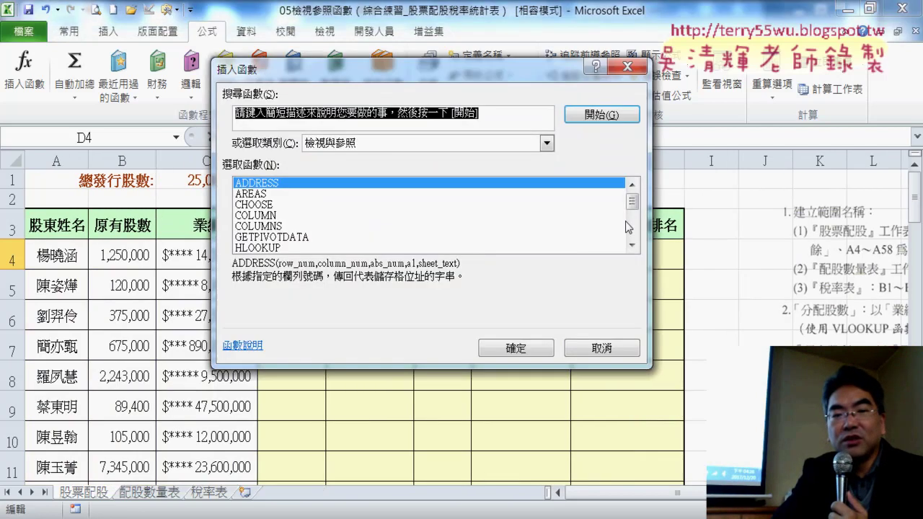
{"action": "left_click_drag", "start_coordinate": [634, 205], "coordinate": [634, 238]}
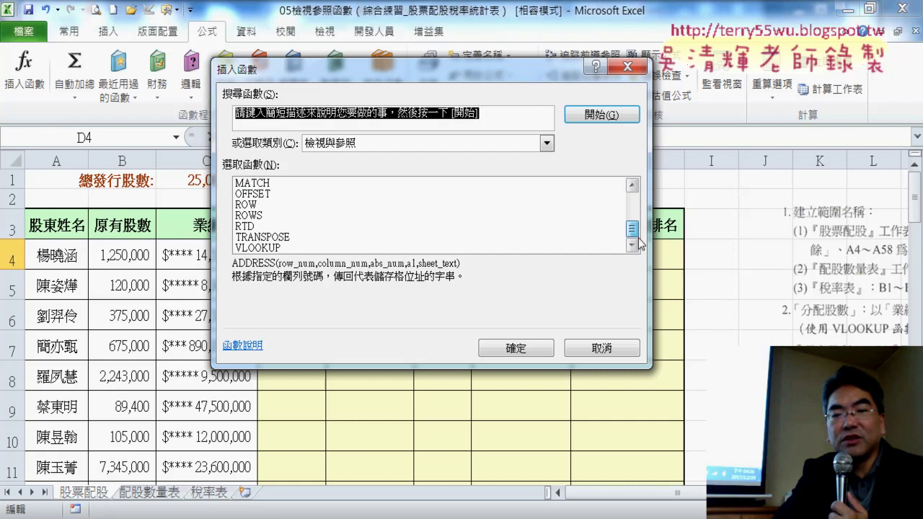
{"action": "double_click", "coordinate": [263, 249]}
{"action": "left_click_drag", "start_coordinate": [249, 93], "coordinate": [455, 87]}
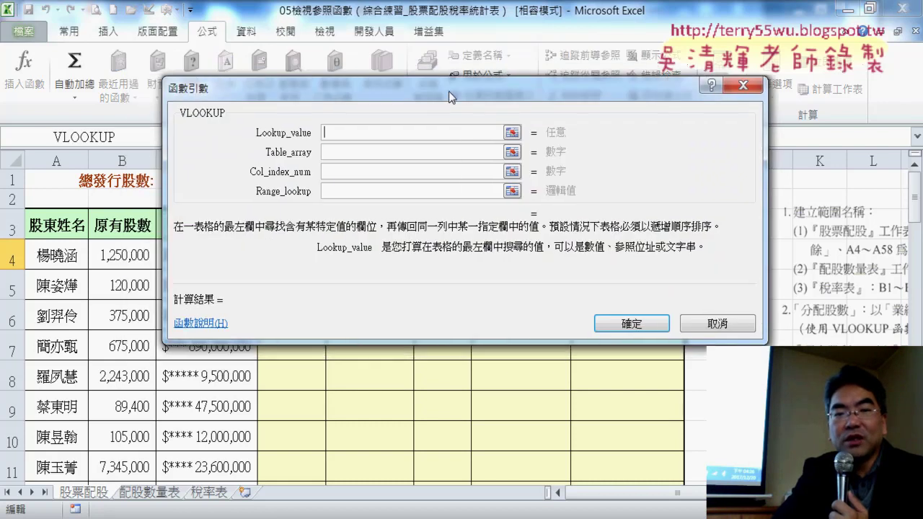
{"action": "left_click", "coordinate": [248, 248]}
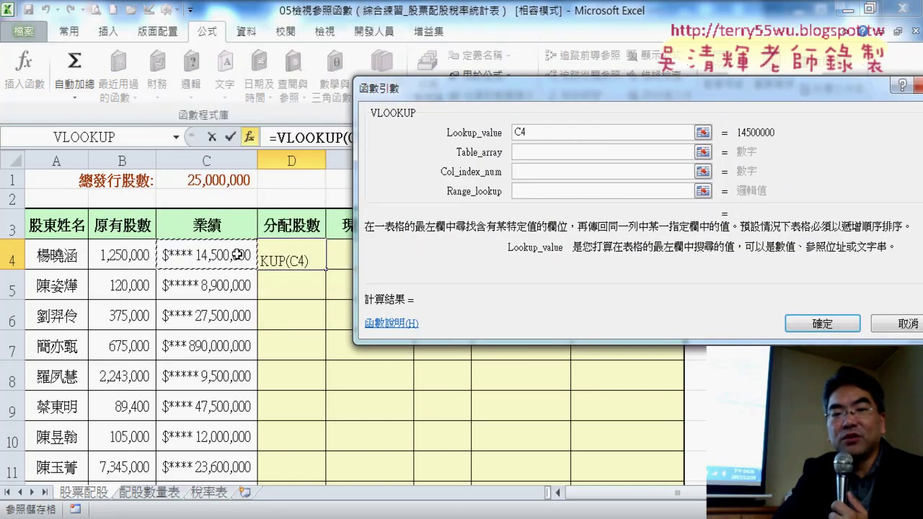
{"action": "left_click", "coordinate": [532, 151]}
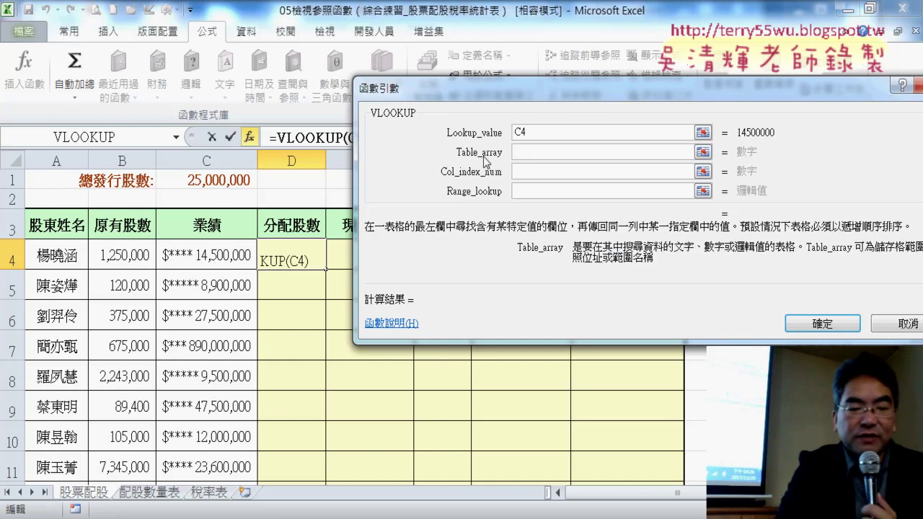
{"action": "key", "text": "F3"}
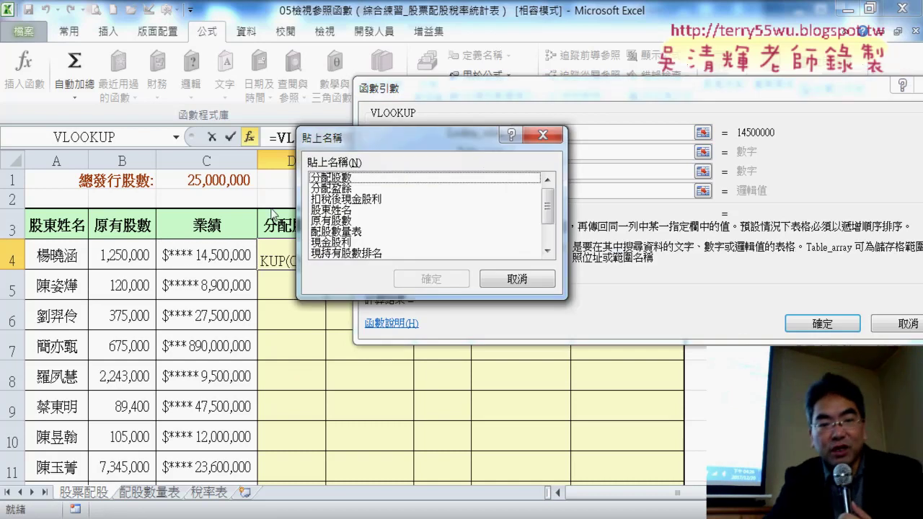
{"action": "left_click", "coordinate": [354, 233]}
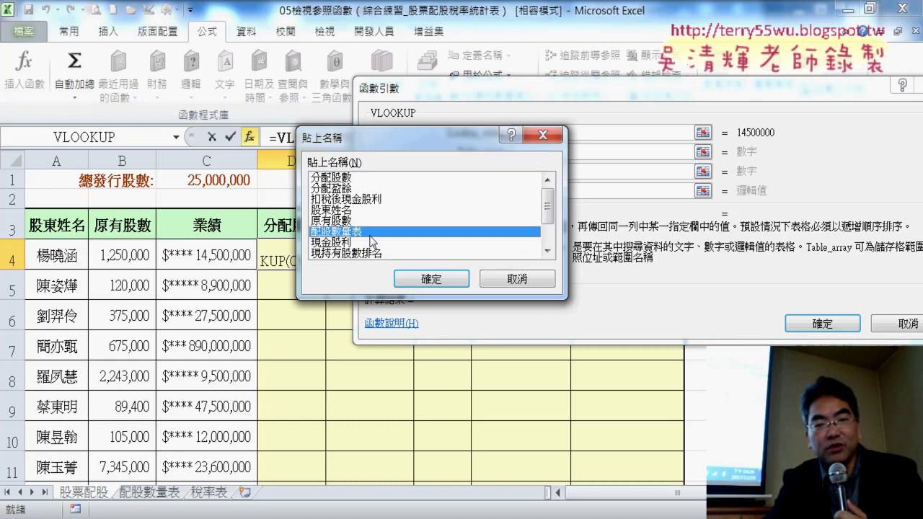
{"action": "left_click", "coordinate": [430, 279]}
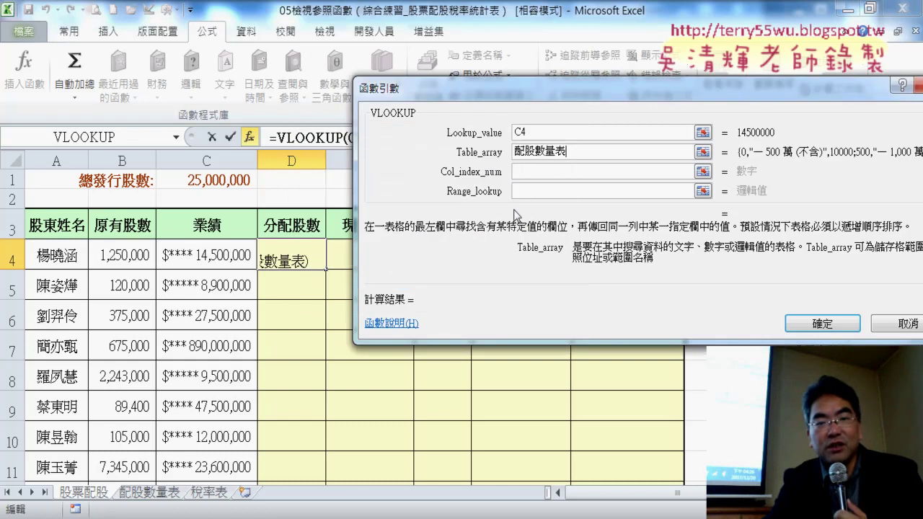
{"action": "left_click", "coordinate": [595, 152]}
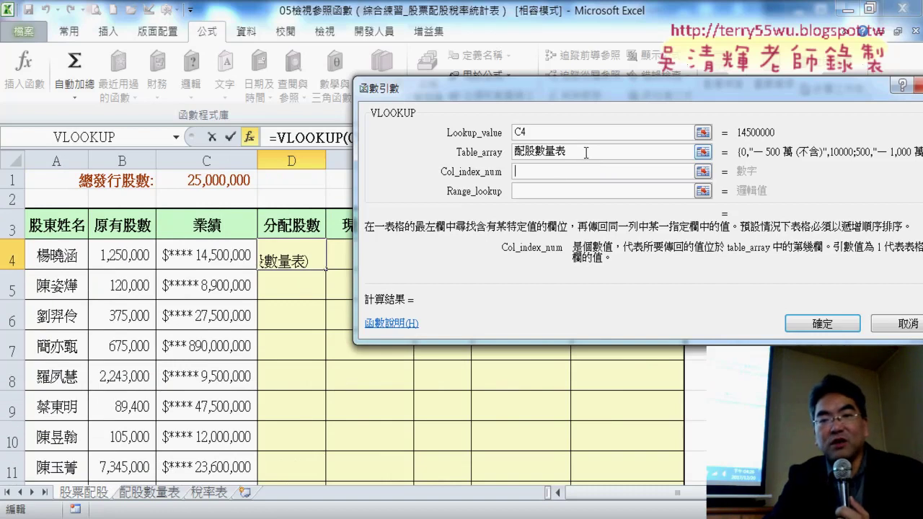
{"action": "left_click", "coordinate": [586, 152]}
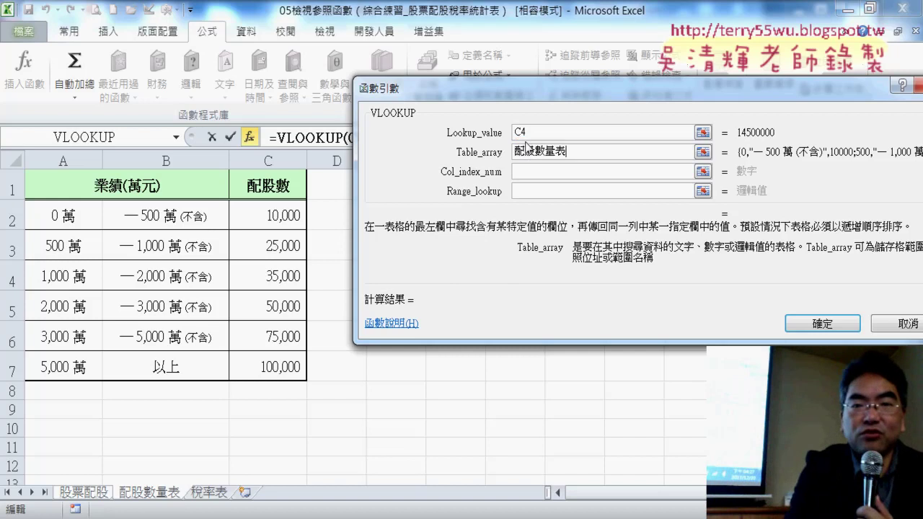
Change the lookup value to C4/10000, set column 3 and range lookup 1, and fill column D
{"action": "left_click", "coordinate": [574, 133]}
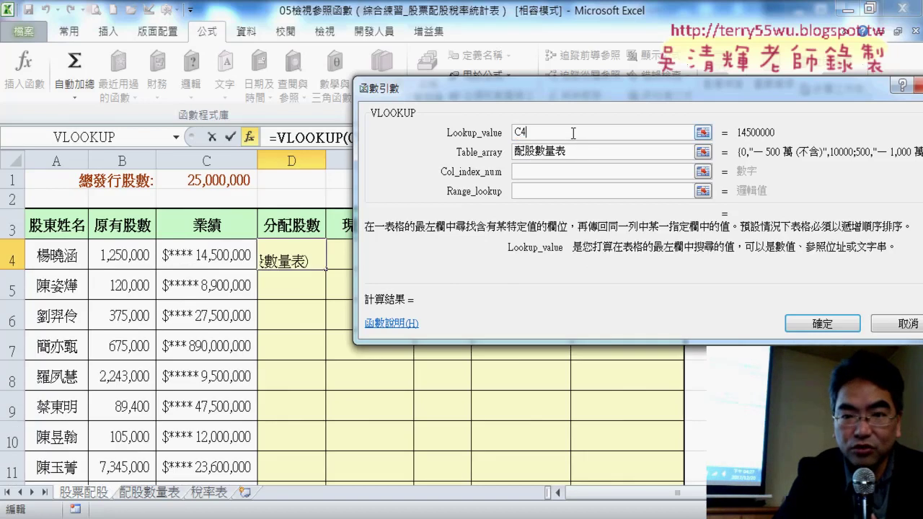
{"action": "type", "text": "/10000"}
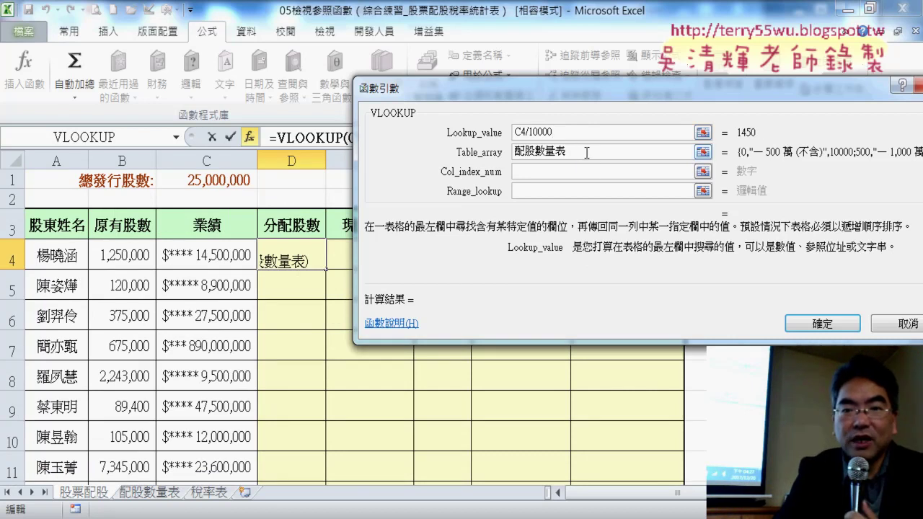
{"action": "left_click", "coordinate": [586, 152]}
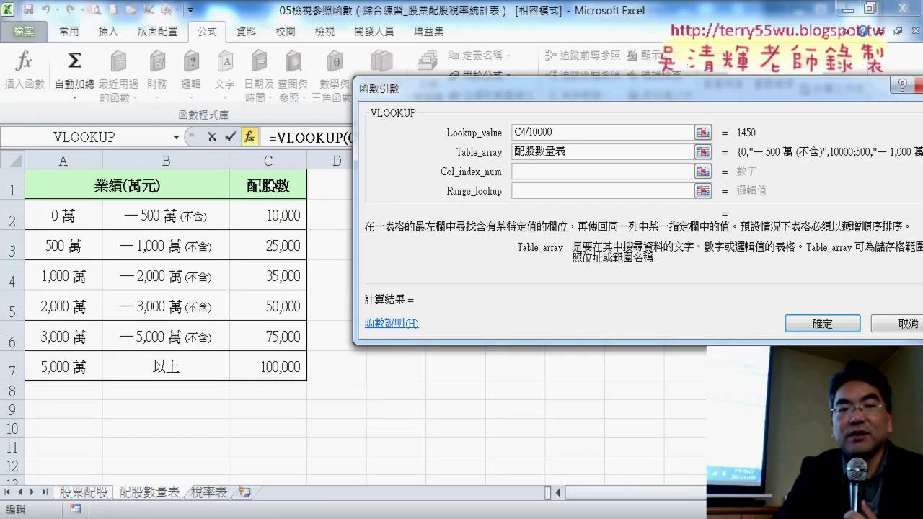
{"action": "left_click", "coordinate": [523, 173]}
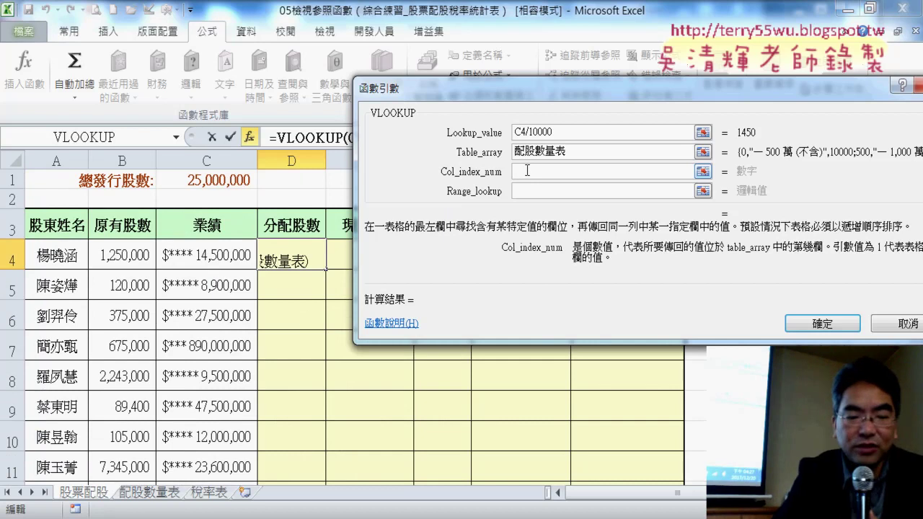
{"action": "type", "text": "3"}
{"action": "key", "text": "Tab"}
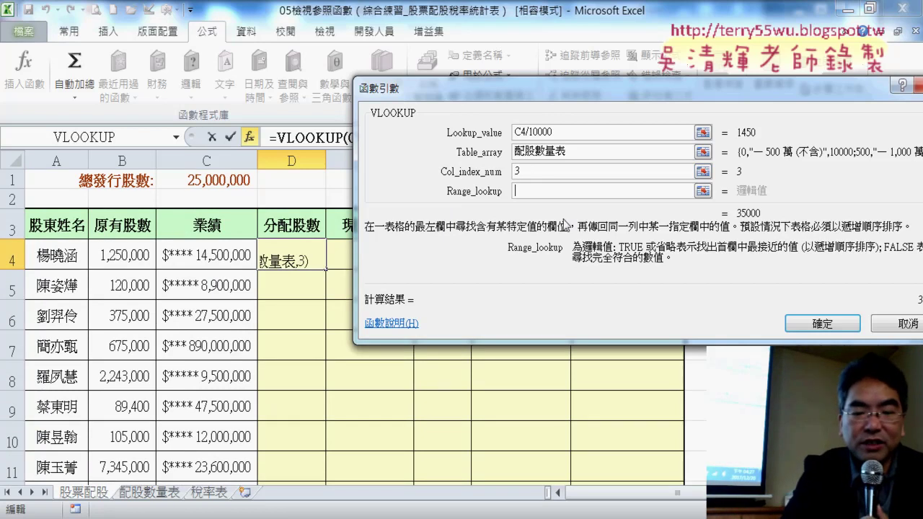
{"action": "type", "text": "1"}
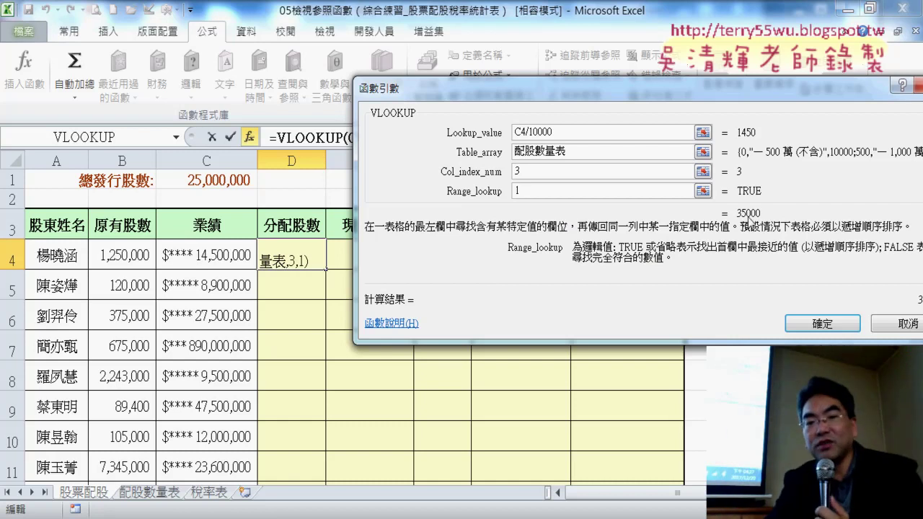
{"action": "left_click", "coordinate": [823, 324]}
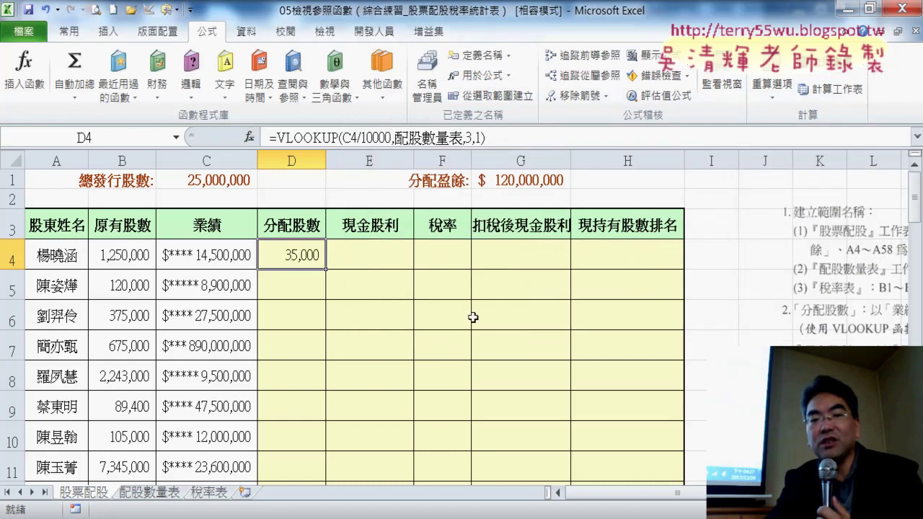
{"action": "double_click", "coordinate": [326, 268]}
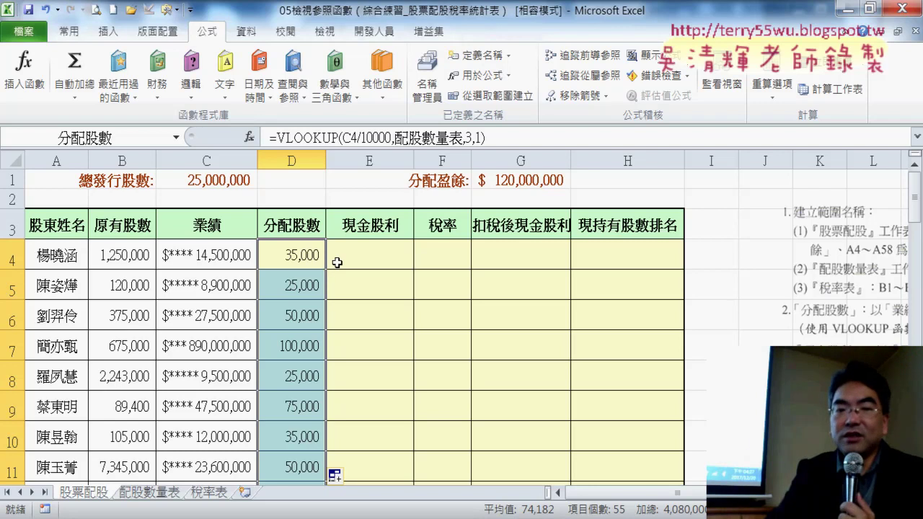
{"action": "left_click", "coordinate": [360, 259]}
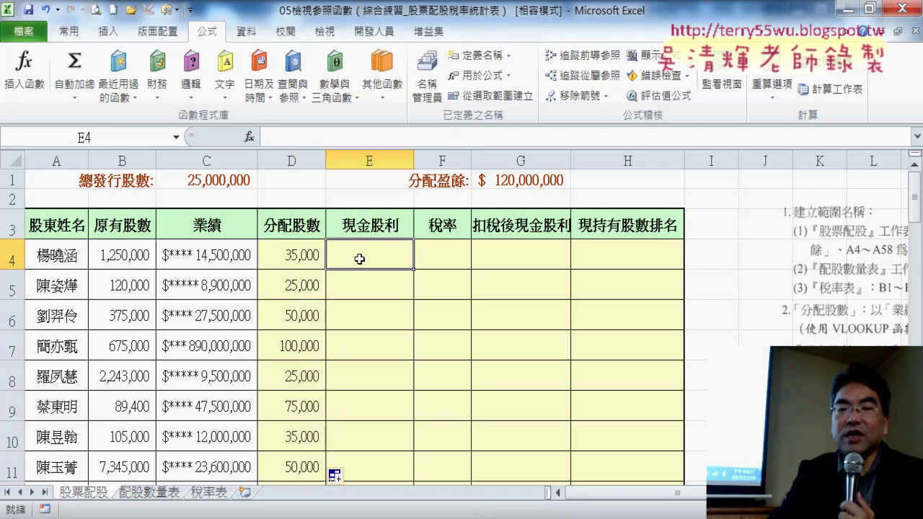
{"action": "scroll", "coordinate": [514, 251], "scroll_direction": "right", "scroll_amount": 3}
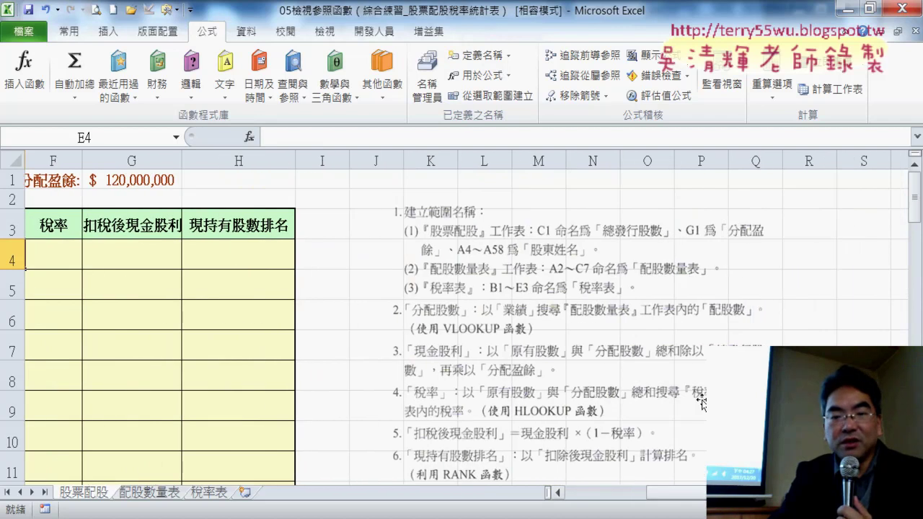
{"action": "scroll", "coordinate": [513, 250], "scroll_direction": "down", "scroll_amount": 2}
{"action": "scroll", "coordinate": [513, 250], "scroll_direction": "up", "scroll_amount": 1}
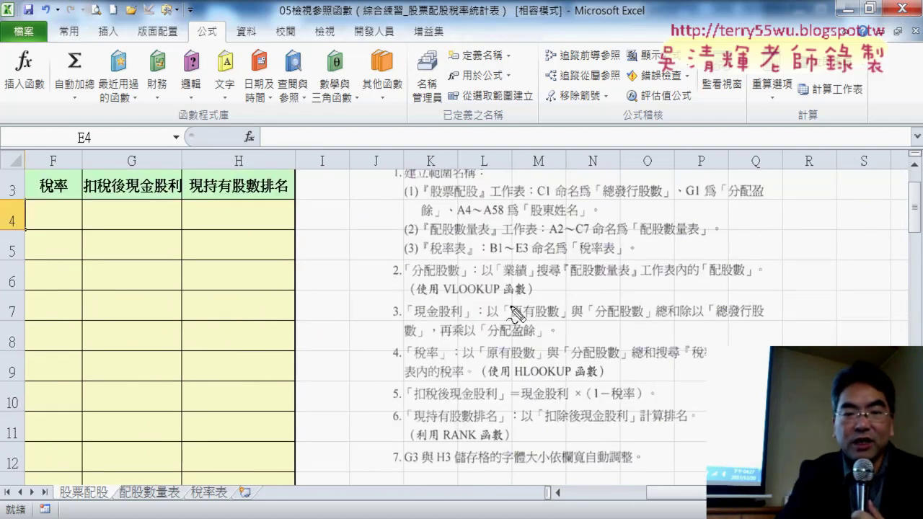
{"action": "left_click_drag", "start_coordinate": [521, 295], "coordinate": [524, 319]}
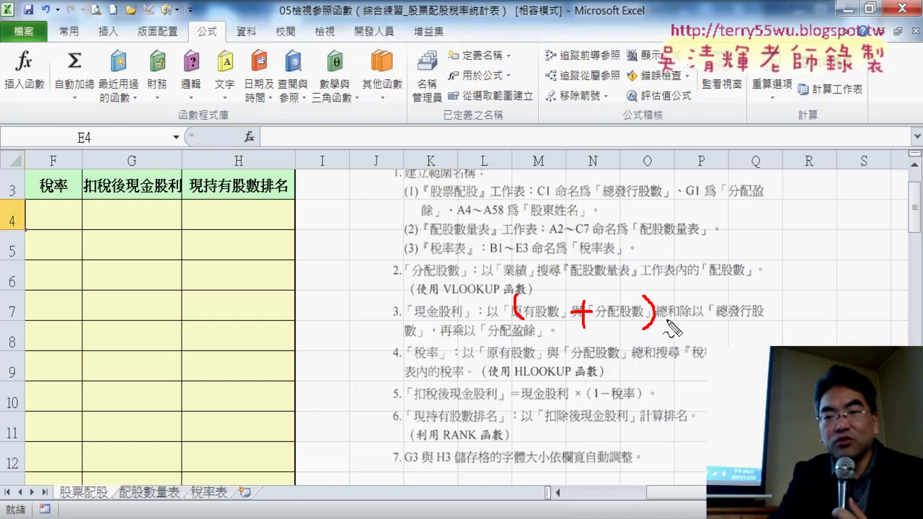
{"action": "left_click_drag", "start_coordinate": [716, 279], "coordinate": [689, 335]}
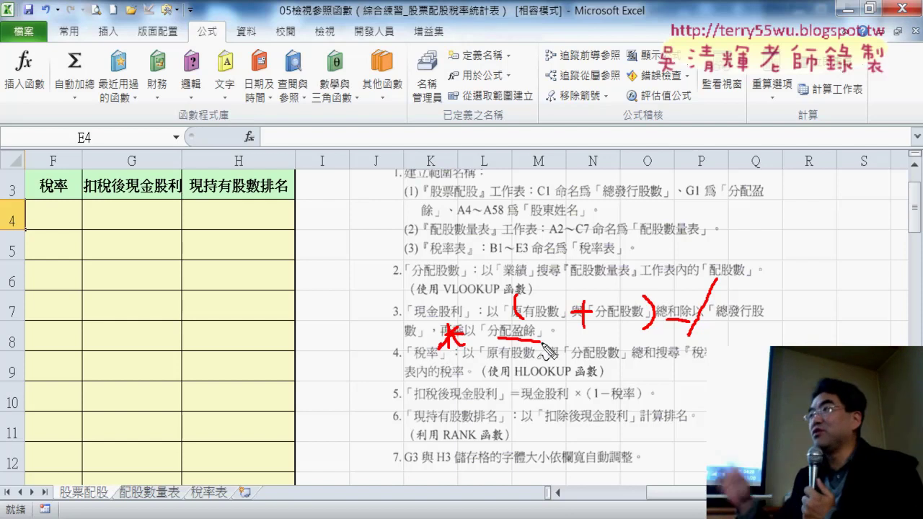
{"action": "key", "text": "Escape"}
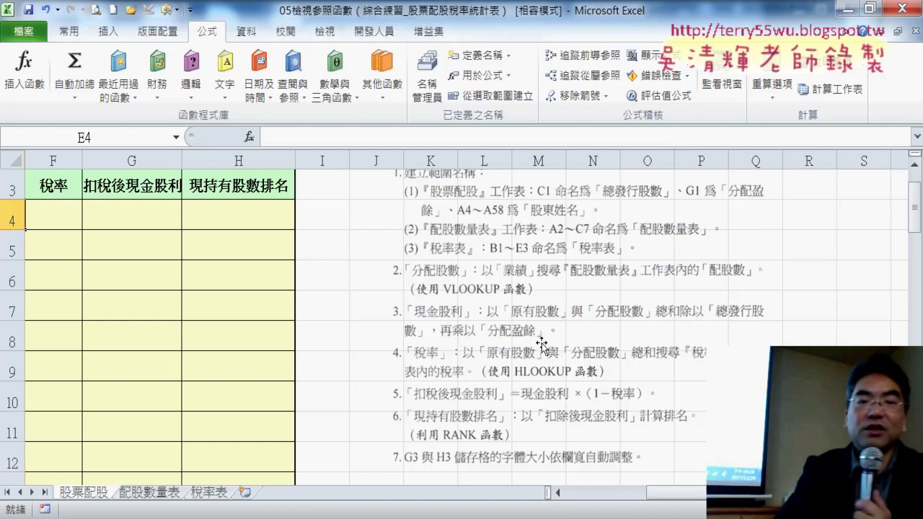
{"action": "left_click_drag", "start_coordinate": [670, 495], "coordinate": [577, 496]}
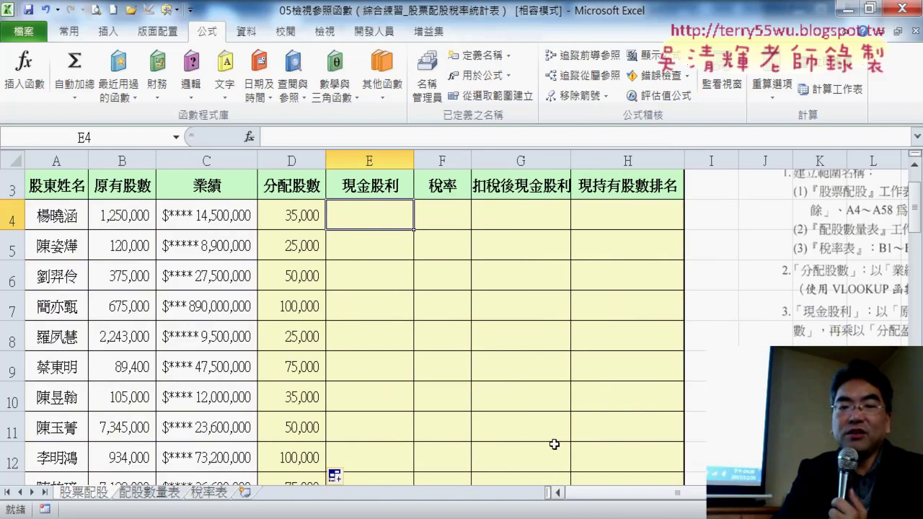
Begin the E4 formula =(原有股數+分配股數 using pasted range names
{"action": "left_click", "coordinate": [315, 138]}
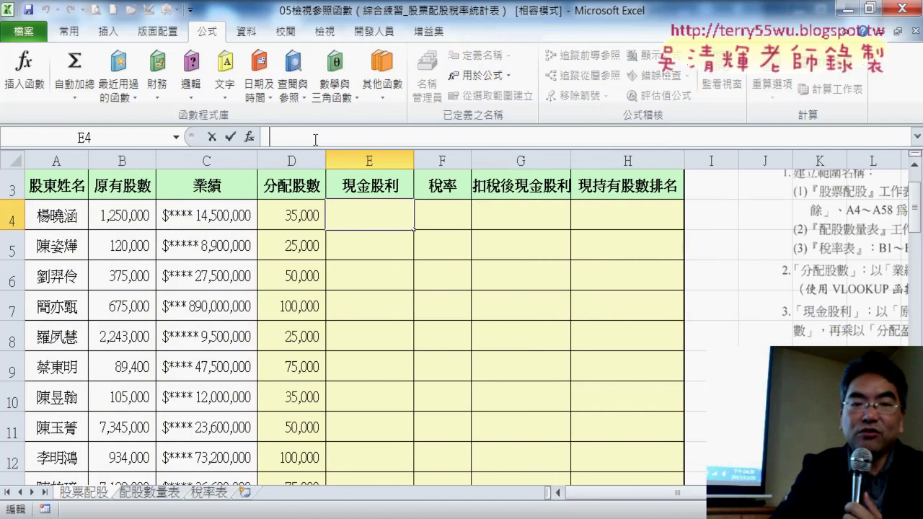
{"action": "type", "text": "="}
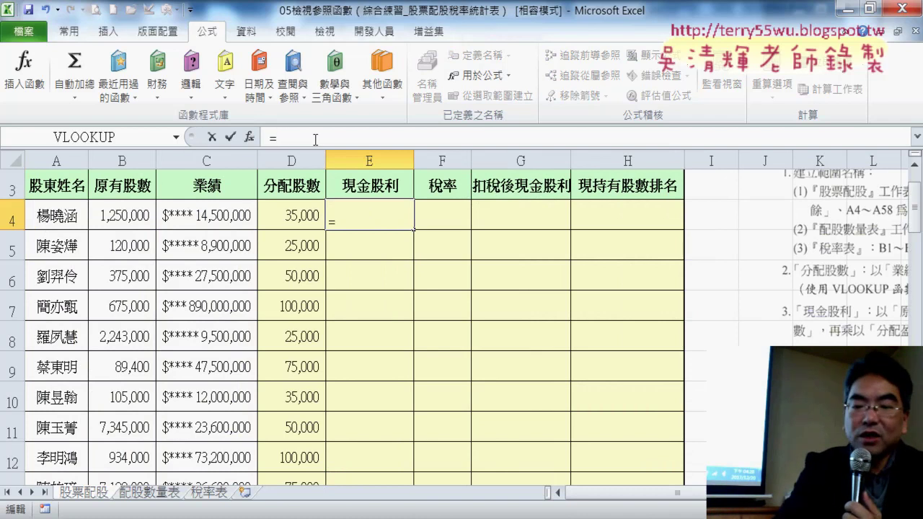
{"action": "type", "text": "("}
{"action": "key", "text": "F3"}
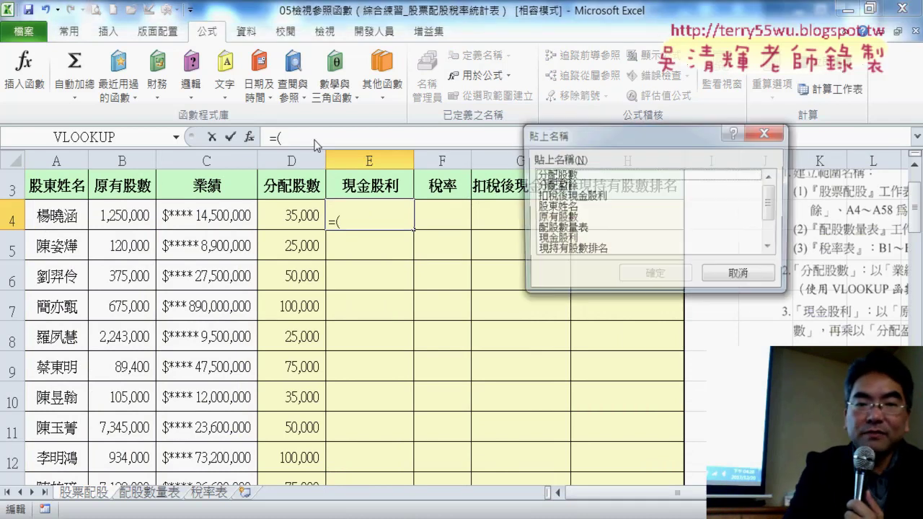
{"action": "double_click", "coordinate": [572, 217]}
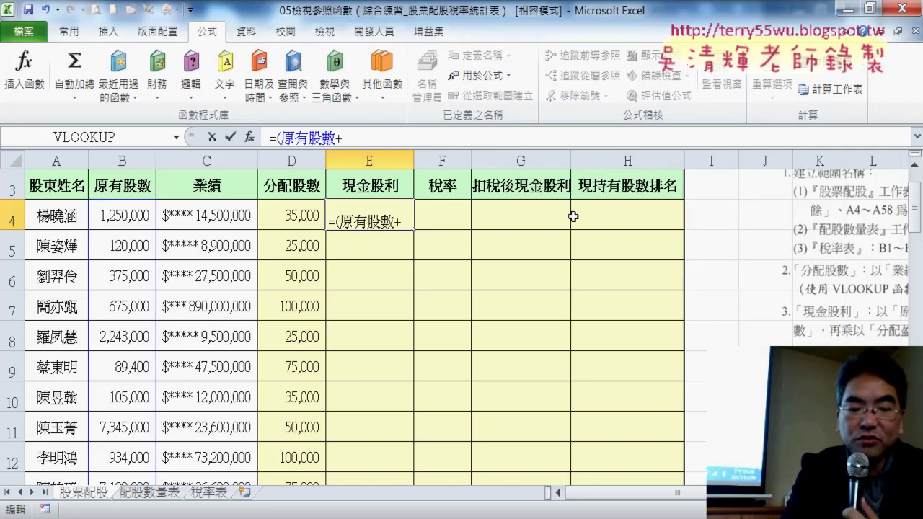
{"action": "key", "text": "F3"}
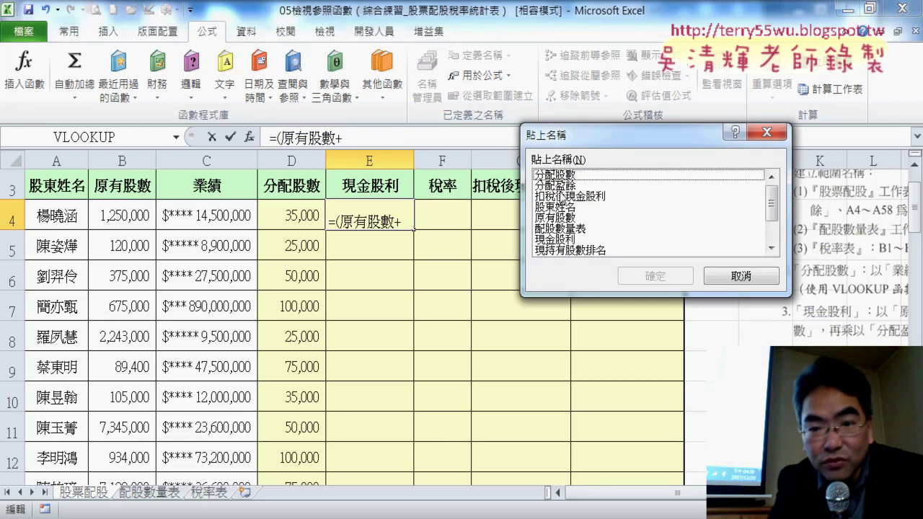
{"action": "double_click", "coordinate": [561, 175]}
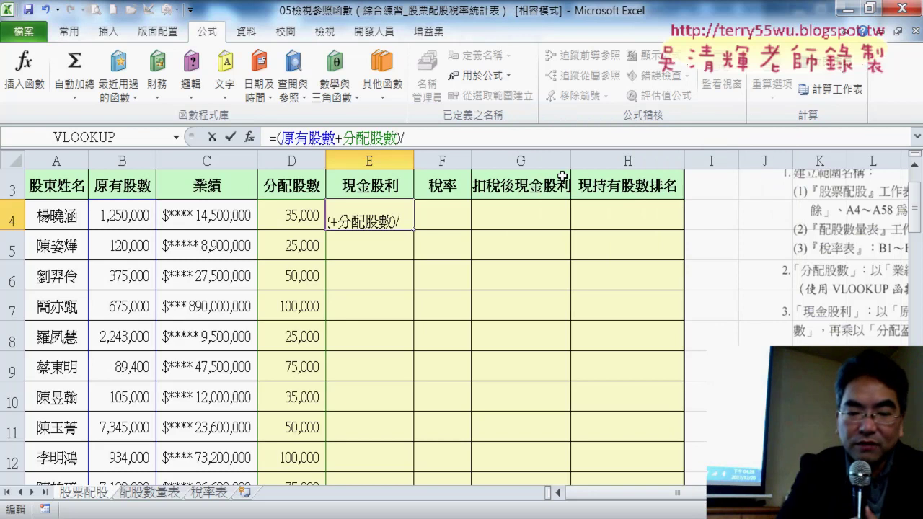
Finish it with /總發行股數*分配盈餘, commit it, and fill the formula down column E
{"action": "key", "text": "F3"}
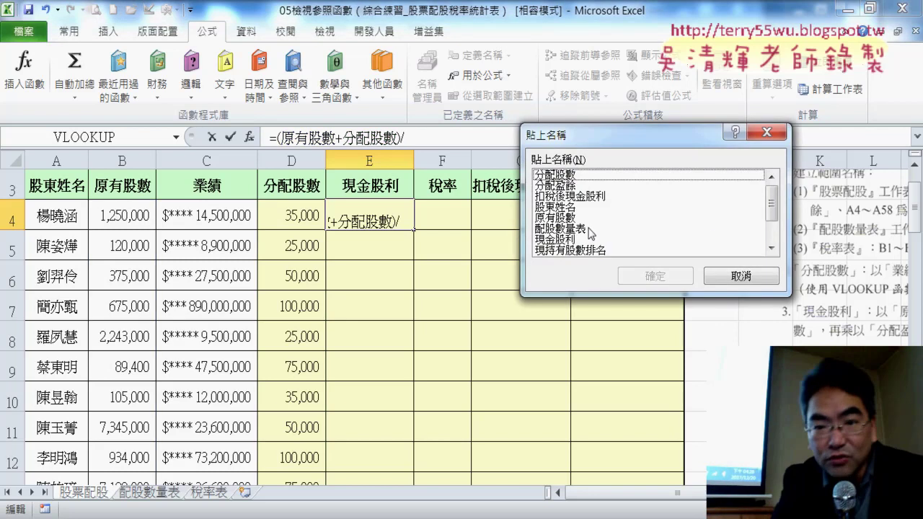
{"action": "left_click", "coordinate": [771, 248]}
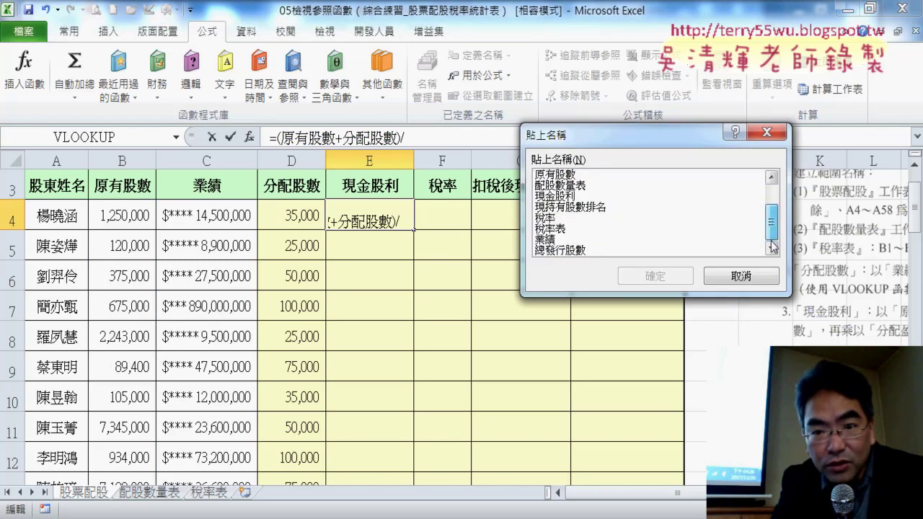
{"action": "left_click", "coordinate": [595, 251]}
{"action": "double_click", "coordinate": [595, 251]}
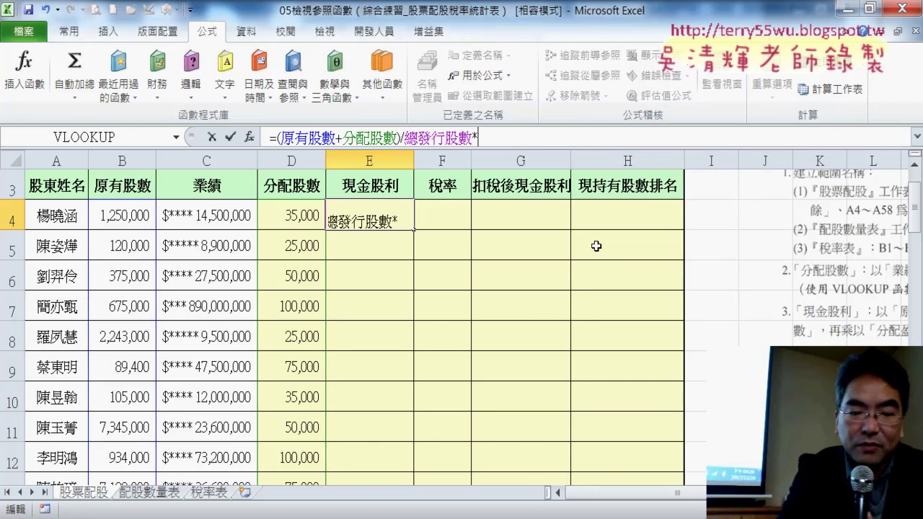
{"action": "key", "text": "F3"}
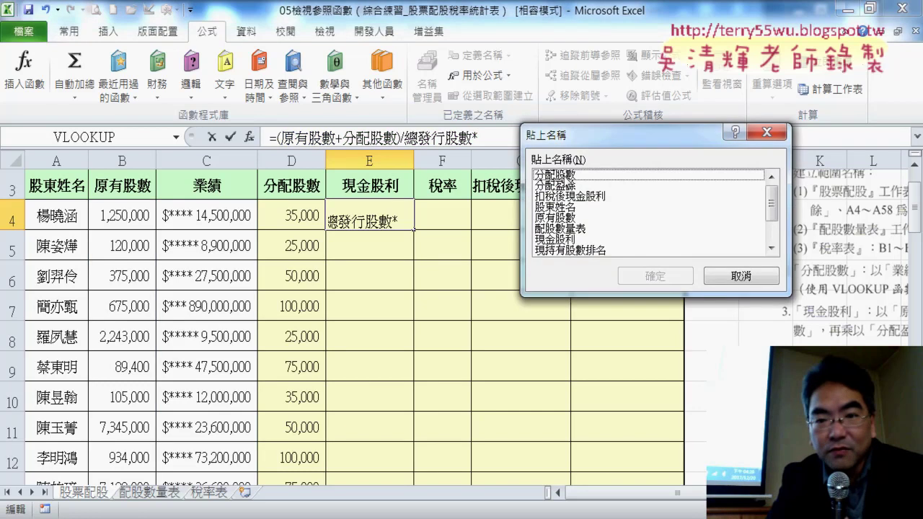
{"action": "double_click", "coordinate": [564, 185]}
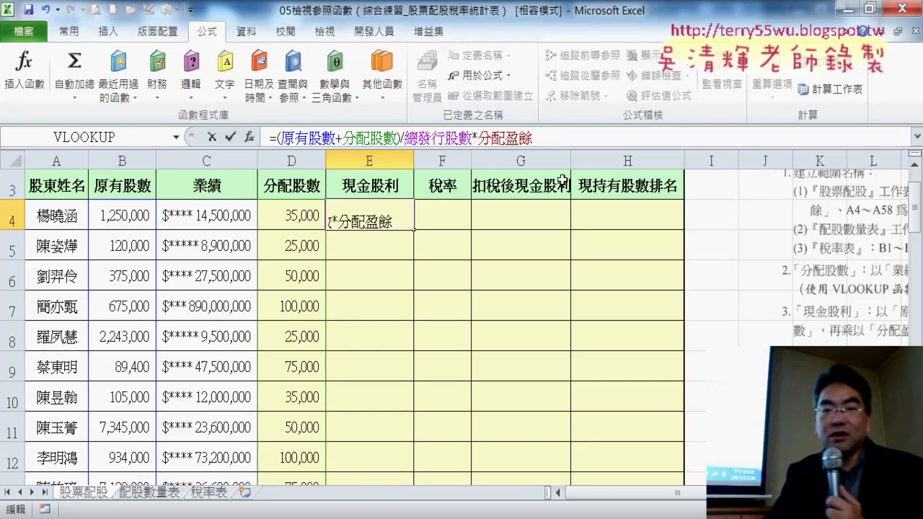
{"action": "left_click", "coordinate": [230, 138]}
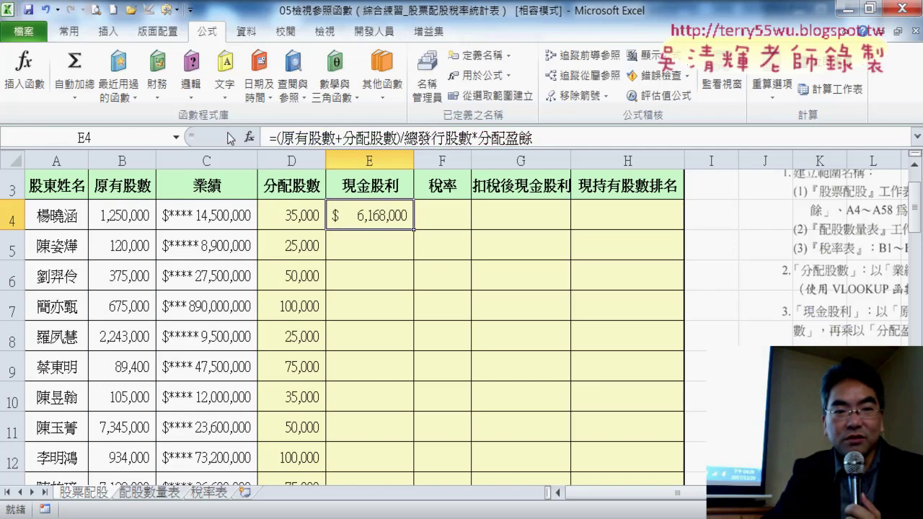
{"action": "double_click", "coordinate": [415, 232]}
Review the E4 cash dividend formula unchanged and look across to the tax-rate cell F4
{"action": "left_click", "coordinate": [582, 137]}
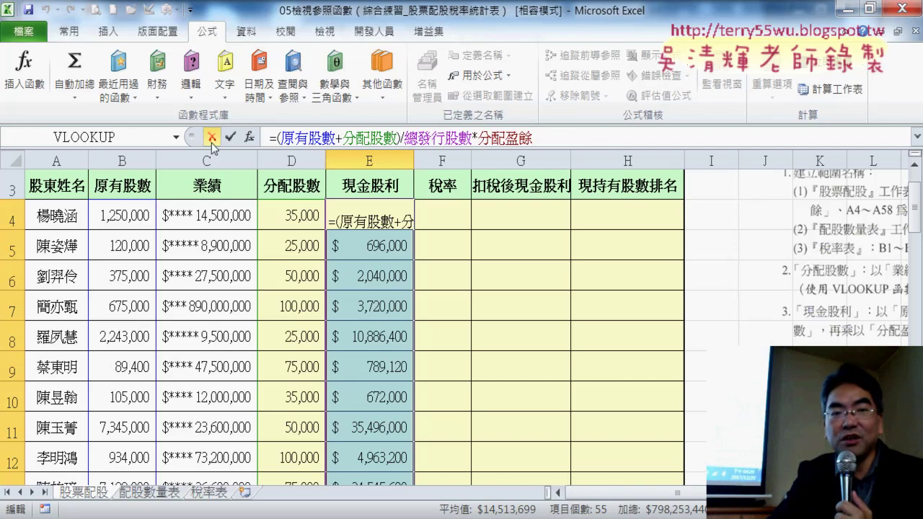
{"action": "left_click", "coordinate": [232, 137]}
{"action": "left_click", "coordinate": [453, 219]}
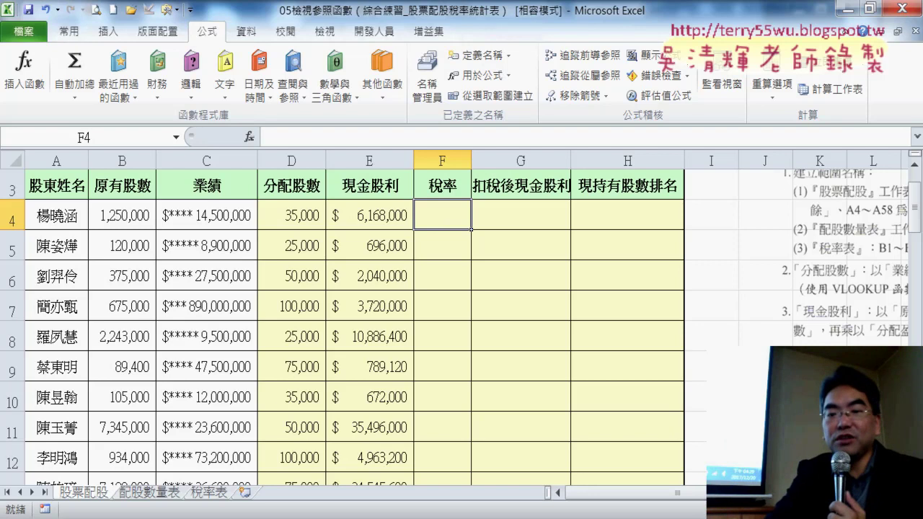
{"action": "scroll", "coordinate": [677, 401], "scroll_direction": "right", "scroll_amount": 1}
{"action": "scroll", "coordinate": [677, 401], "scroll_direction": "right", "scroll_amount": 3}
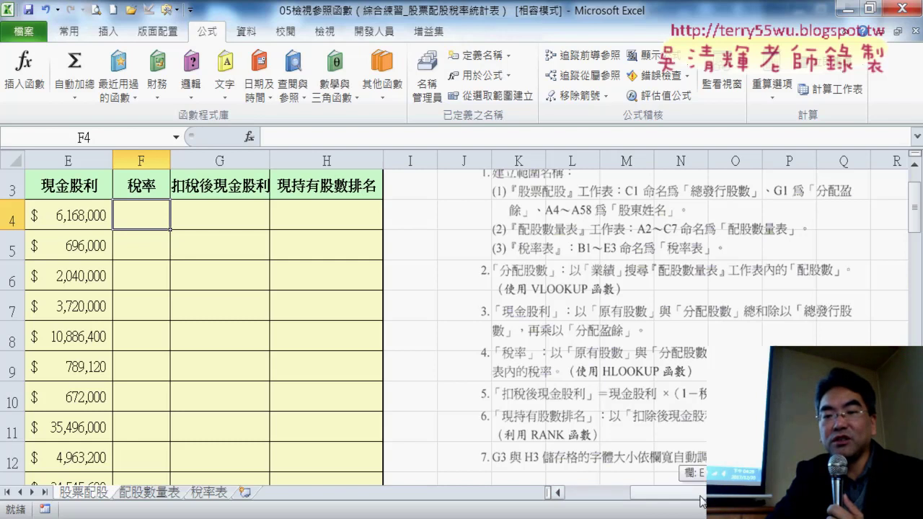
{"action": "scroll", "coordinate": [617, 489], "scroll_direction": "left", "scroll_amount": 4}
{"action": "left_click", "coordinate": [378, 213]}
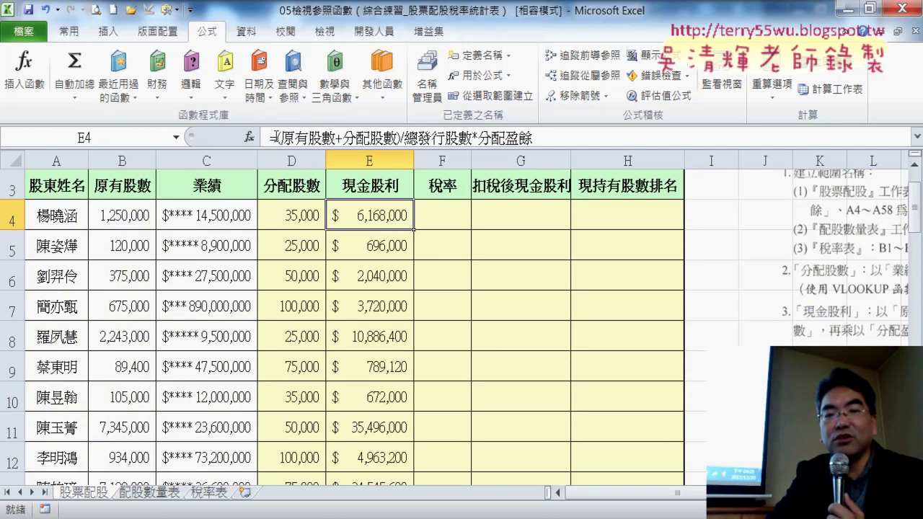
Copy (原有股數+分配股數) from E4's formula, select F4, and show the 稅率表 sheet
{"action": "left_click_drag", "start_coordinate": [277, 137], "coordinate": [404, 137]}
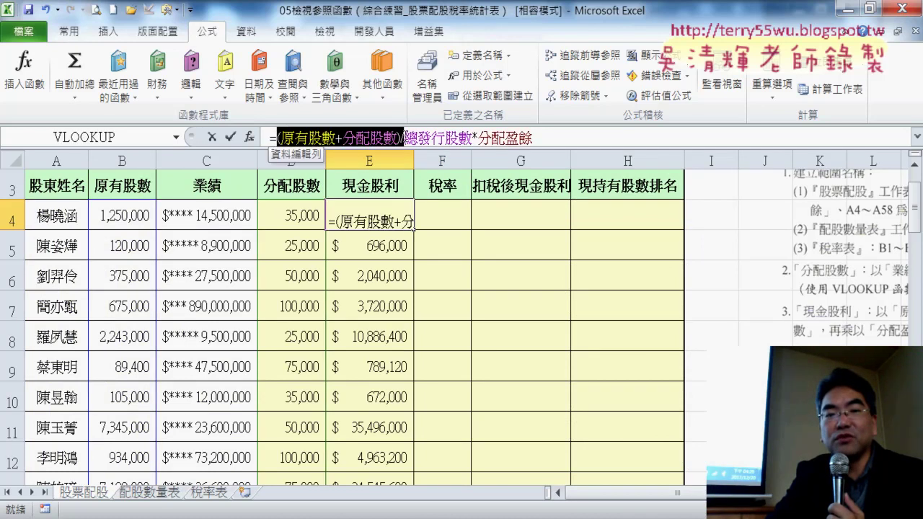
{"action": "right_click", "coordinate": [374, 137]}
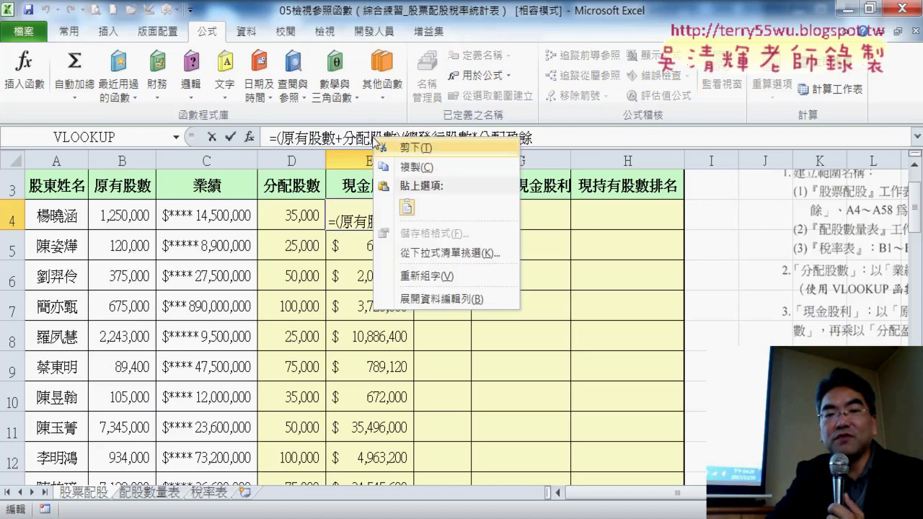
{"action": "left_click", "coordinate": [399, 167]}
{"action": "left_click", "coordinate": [211, 138]}
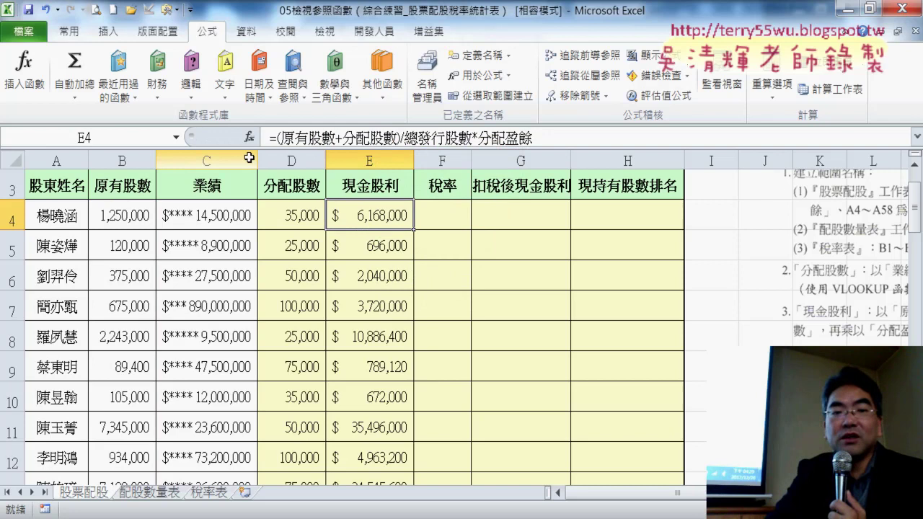
{"action": "left_click", "coordinate": [453, 221]}
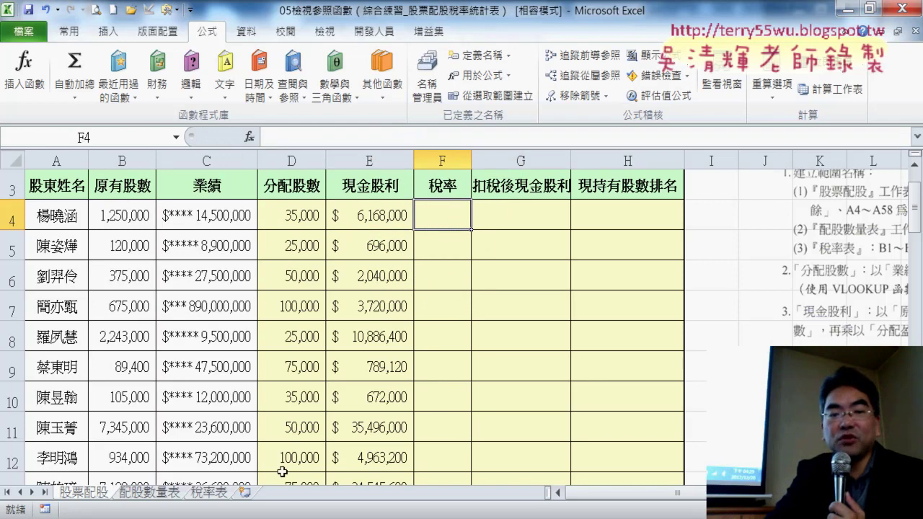
{"action": "left_click", "coordinate": [210, 493]}
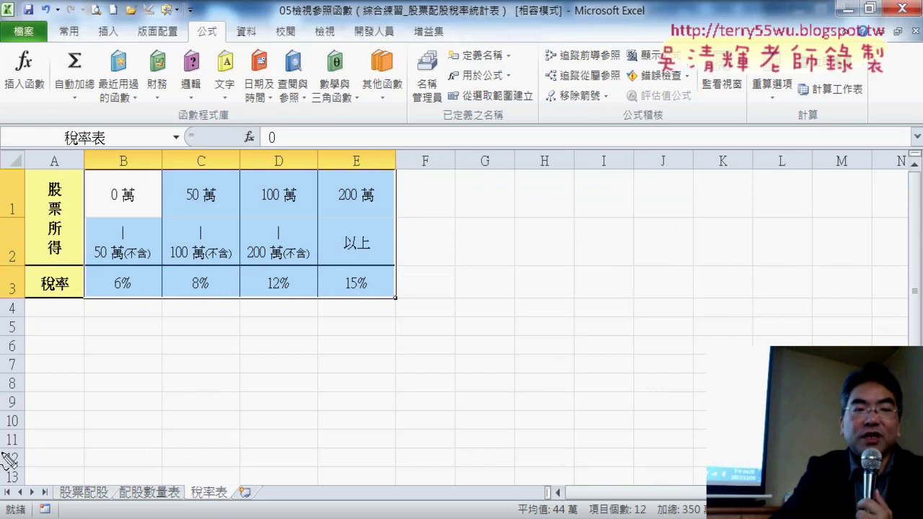
Mark up the 稅率表 brackets with pen strokes, clear the ink, and return to 股票配股
{"action": "mouse_move", "coordinate": [64, 312]}
{"action": "left_mouse_down"}
{"action": "mouse_move", "coordinate": [15, 176]}
{"action": "mouse_move", "coordinate": [89, 317]}
{"action": "mouse_move", "coordinate": [63, 319]}
{"action": "left_mouse_up"}
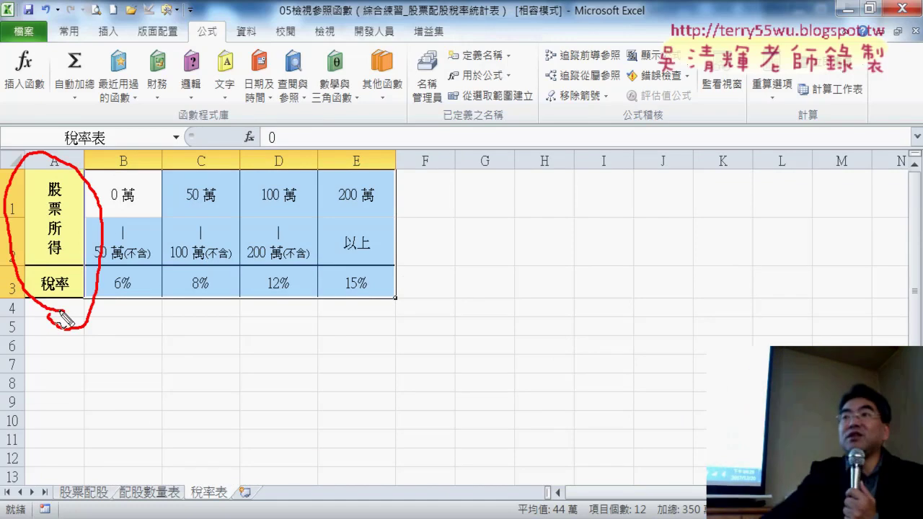
{"action": "left_click_drag", "start_coordinate": [108, 335], "coordinate": [110, 378]}
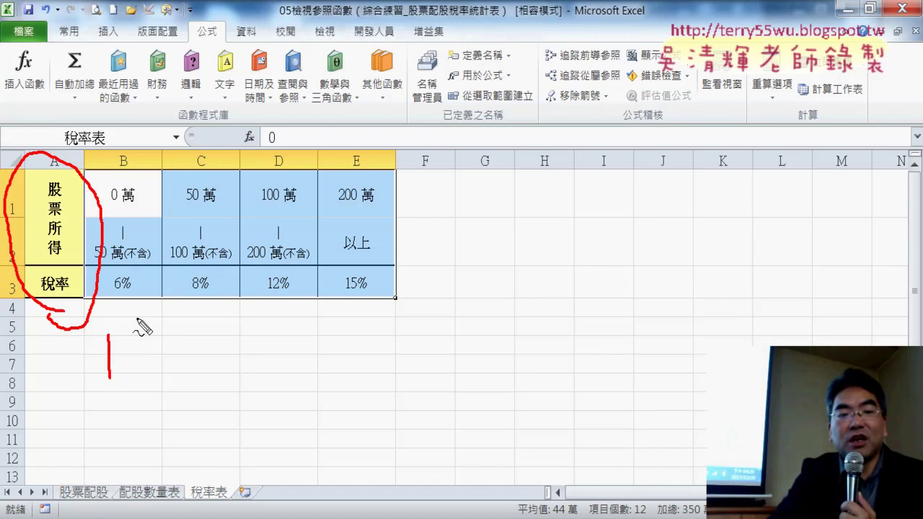
{"action": "left_click_drag", "start_coordinate": [136, 333], "coordinate": [136, 384]}
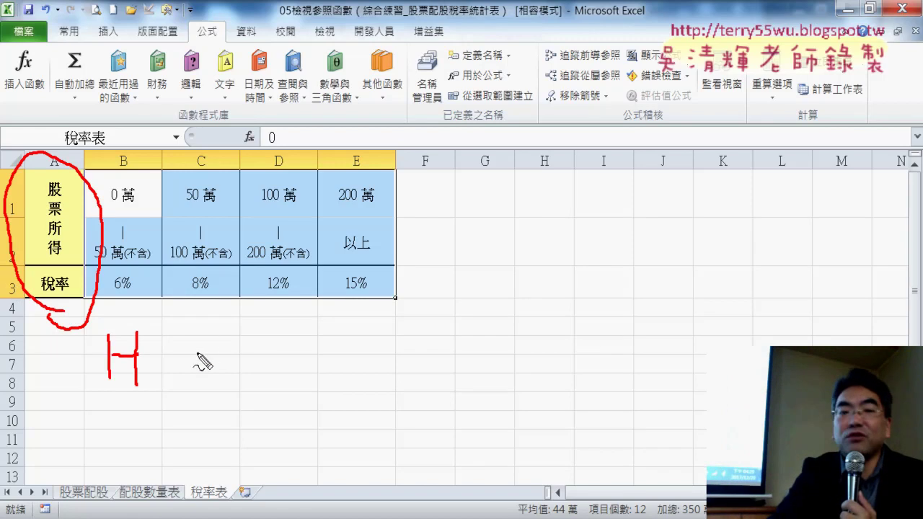
{"action": "left_click_drag", "start_coordinate": [199, 333], "coordinate": [236, 338]}
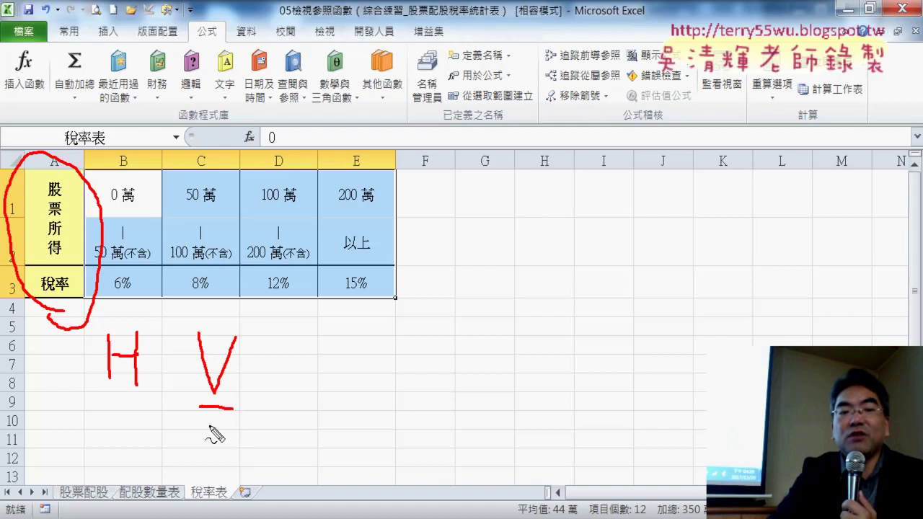
{"action": "left_click_drag", "start_coordinate": [205, 423], "coordinate": [236, 426]}
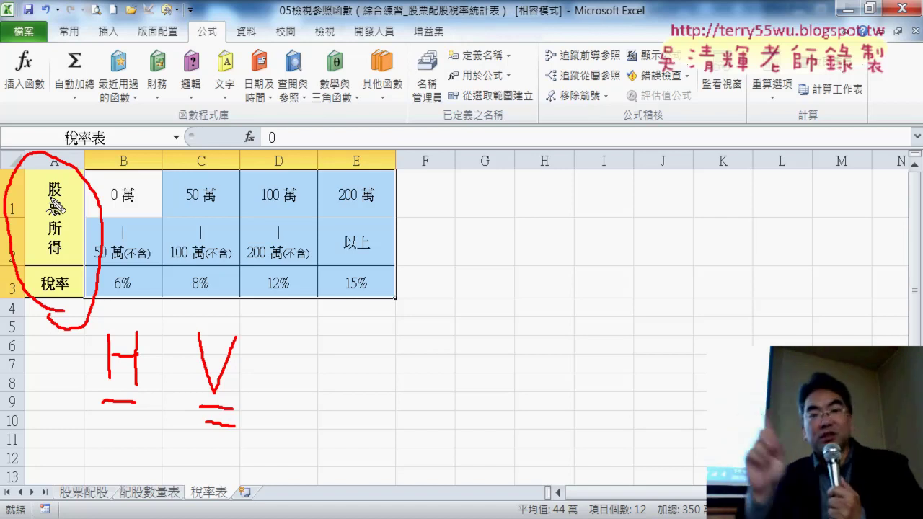
{"action": "key", "text": "Escape"}
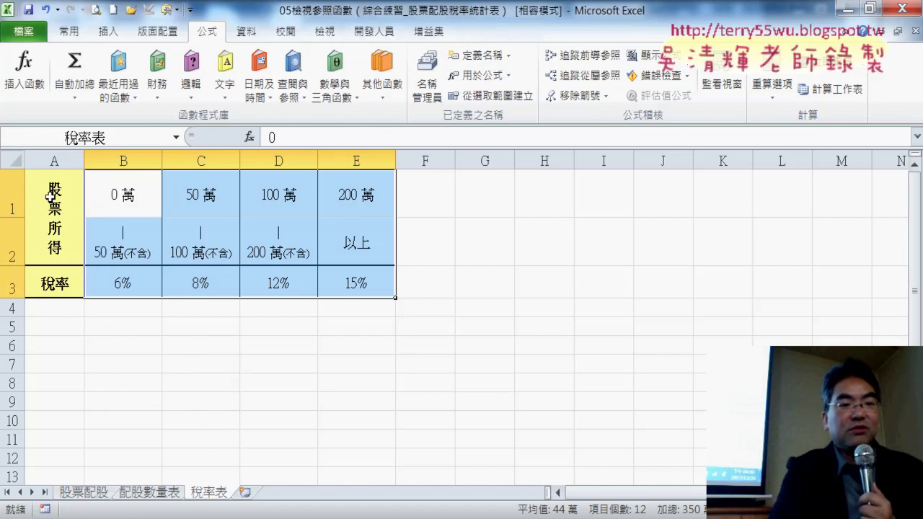
{"action": "left_click", "coordinate": [93, 495]}
Start HLOOKUP in F4 with lookup value (原有股數+分配股數)/10000
{"action": "left_click", "coordinate": [248, 137]}
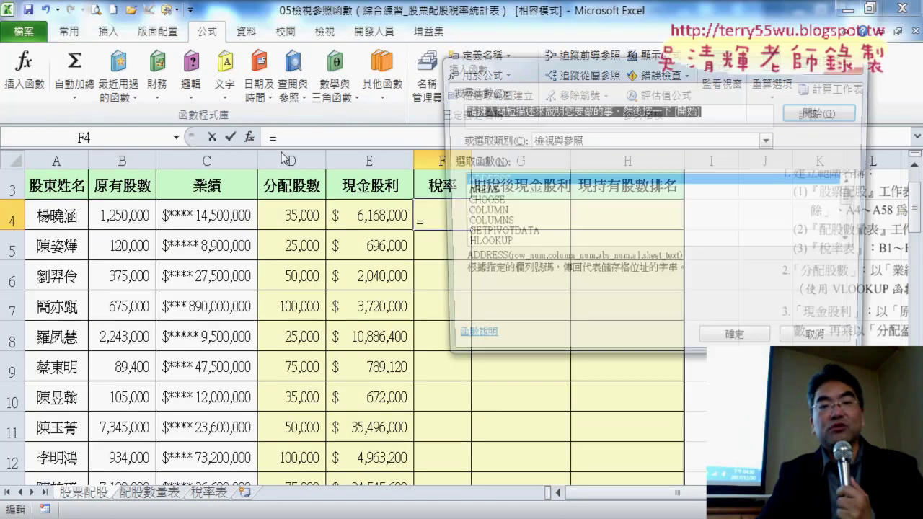
{"action": "double_click", "coordinate": [503, 245]}
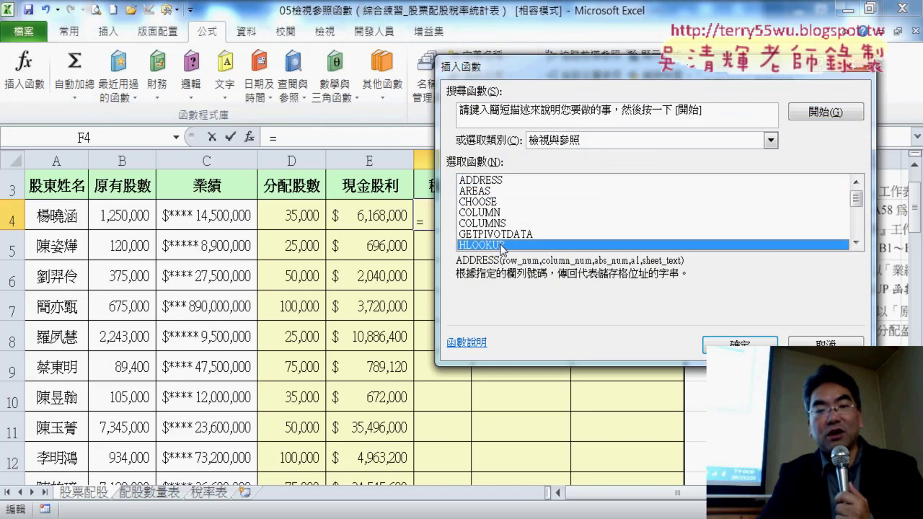
{"action": "left_click_drag", "start_coordinate": [495, 99], "coordinate": [374, 158]}
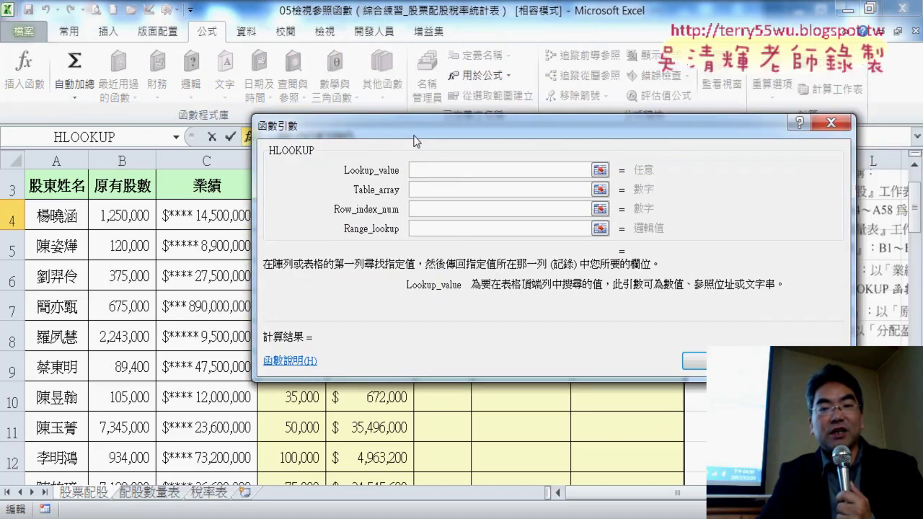
{"action": "right_click", "coordinate": [375, 193]}
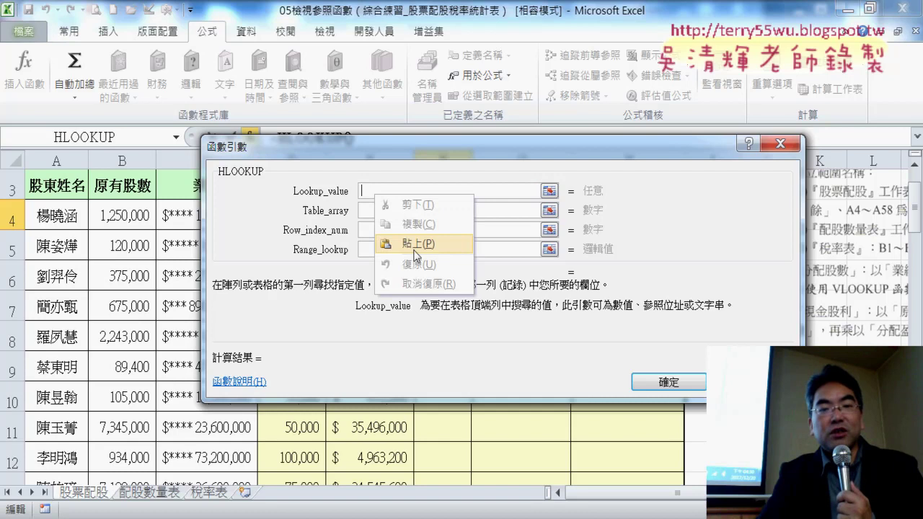
{"action": "left_click", "coordinate": [414, 245]}
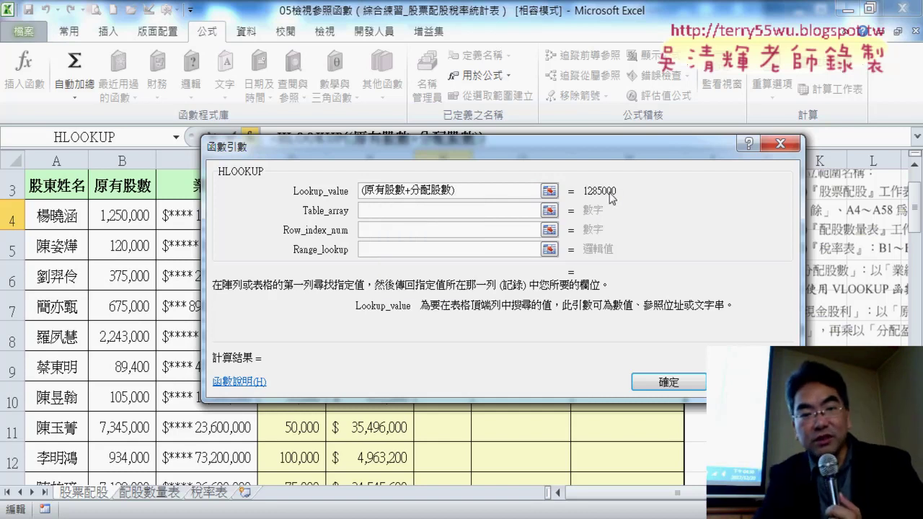
{"action": "left_click_drag", "start_coordinate": [611, 164], "coordinate": [594, 265]}
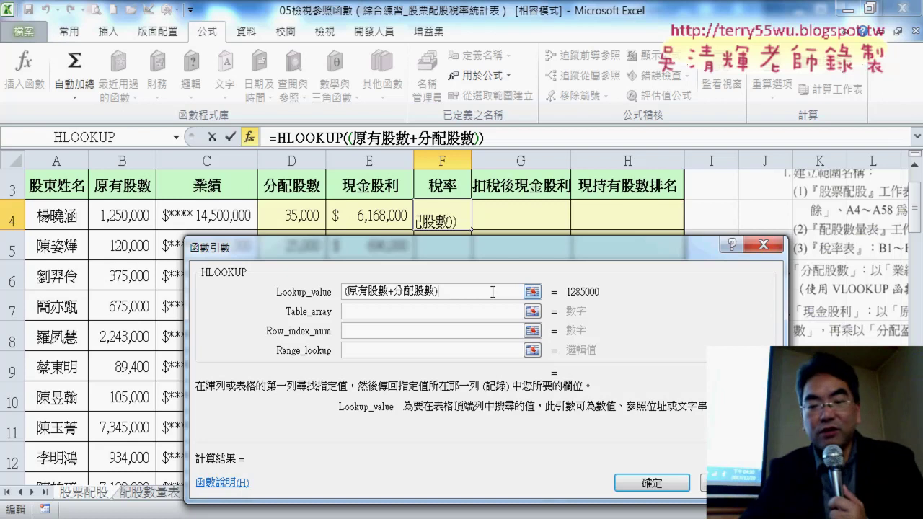
{"action": "type", "text": "/"}
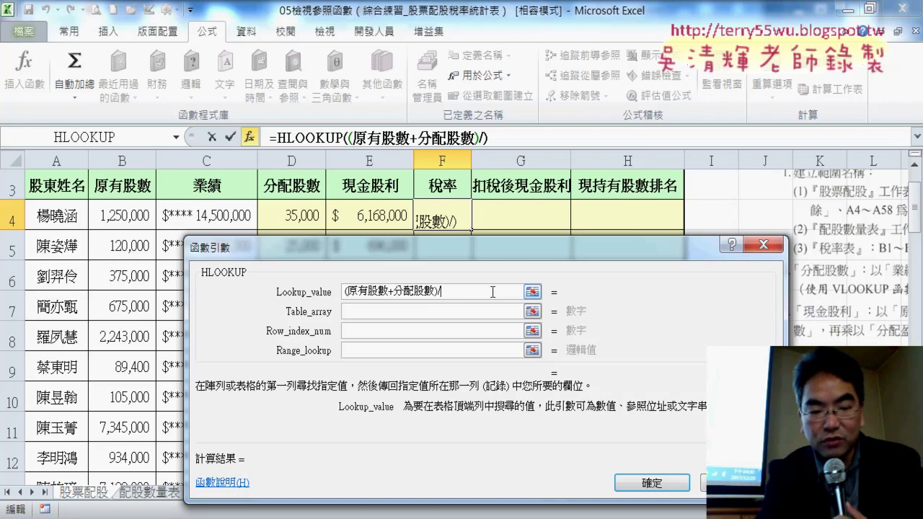
{"action": "type", "text": "10000"}
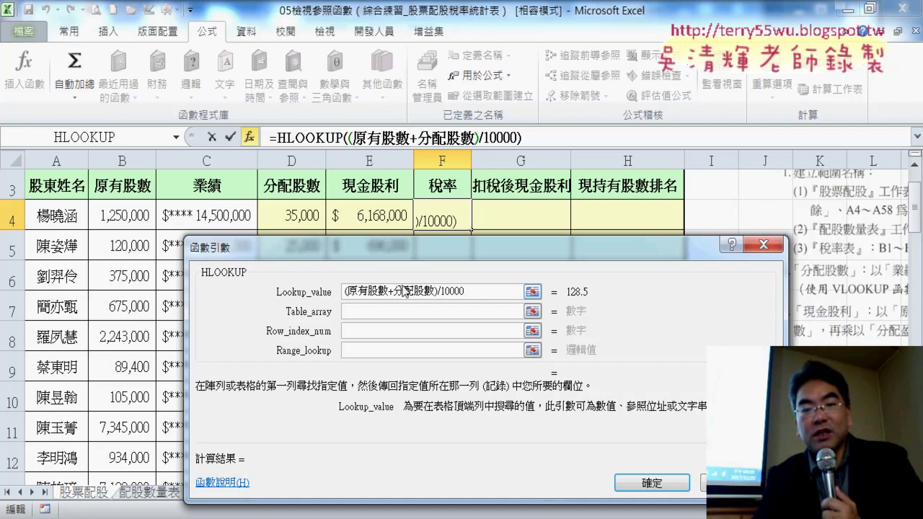
Set the HLOOKUP table array to the 稅率表 named range
{"action": "left_click", "coordinate": [381, 312]}
{"action": "key", "text": "F3"}
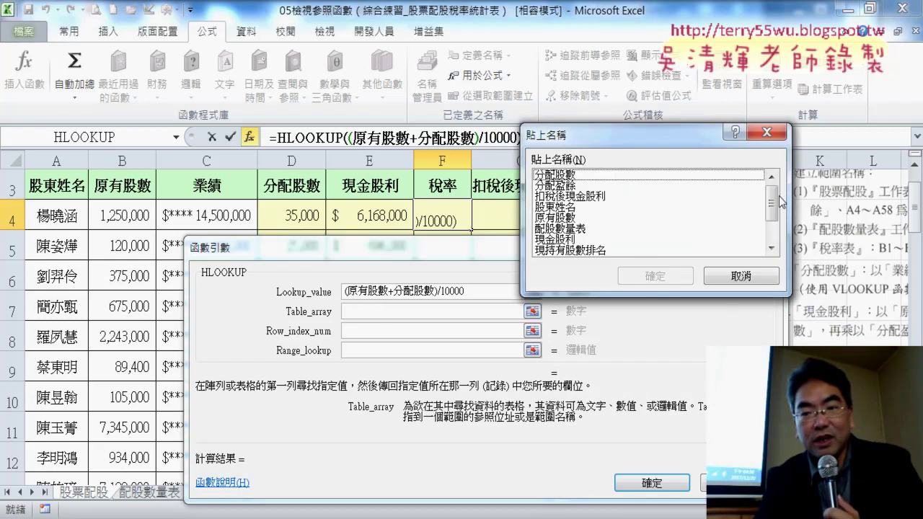
{"action": "left_click_drag", "start_coordinate": [772, 202], "coordinate": [772, 224]}
{"action": "double_click", "coordinate": [557, 229]}
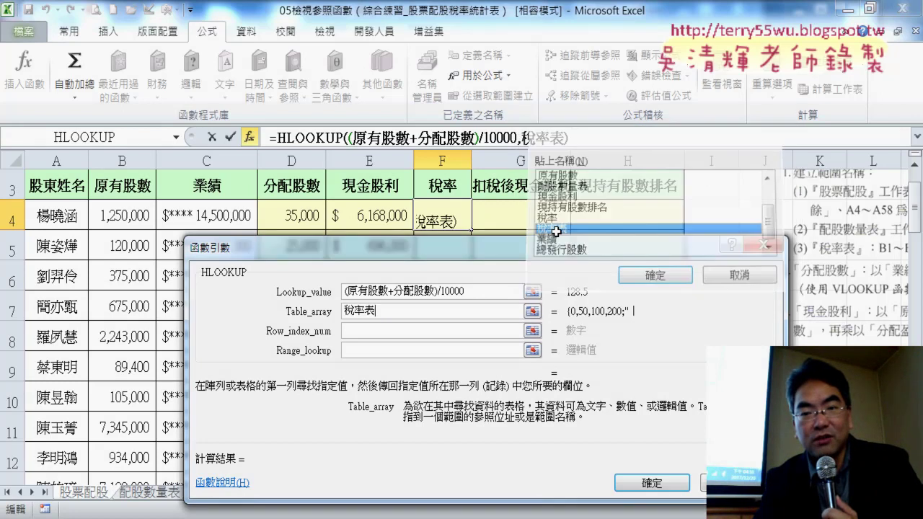
{"action": "left_click", "coordinate": [356, 333]}
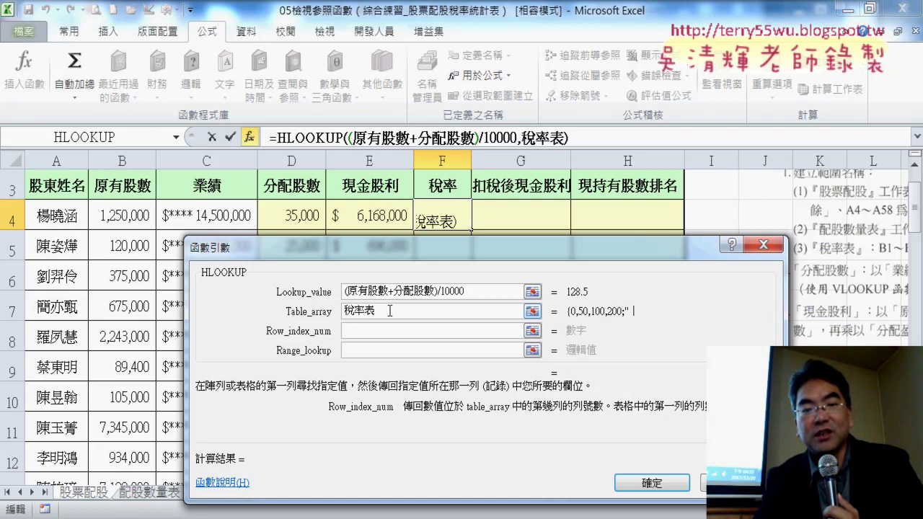
{"action": "left_click", "coordinate": [389, 310]}
{"action": "left_click_drag", "start_coordinate": [402, 257], "coordinate": [673, 140]}
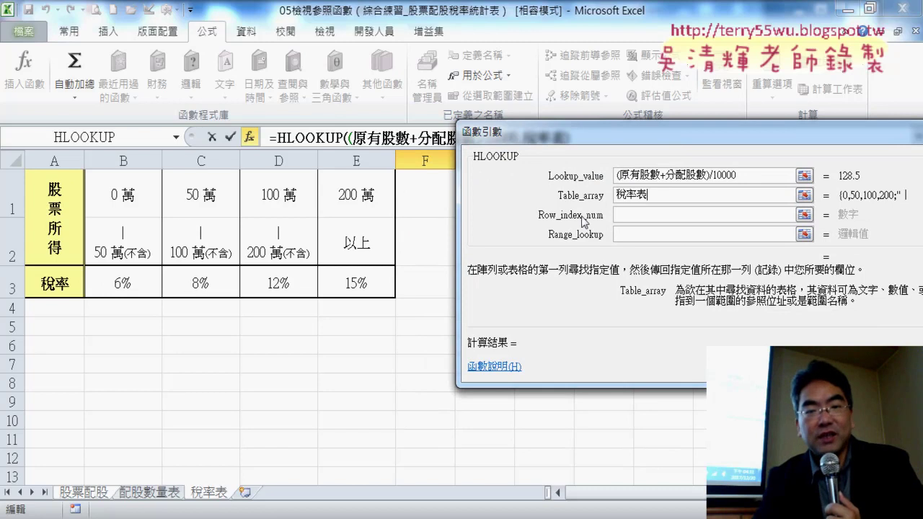
Enter row index 3 and range lookup 1, then confirm the formula showing 12%
{"action": "left_click", "coordinate": [628, 217]}
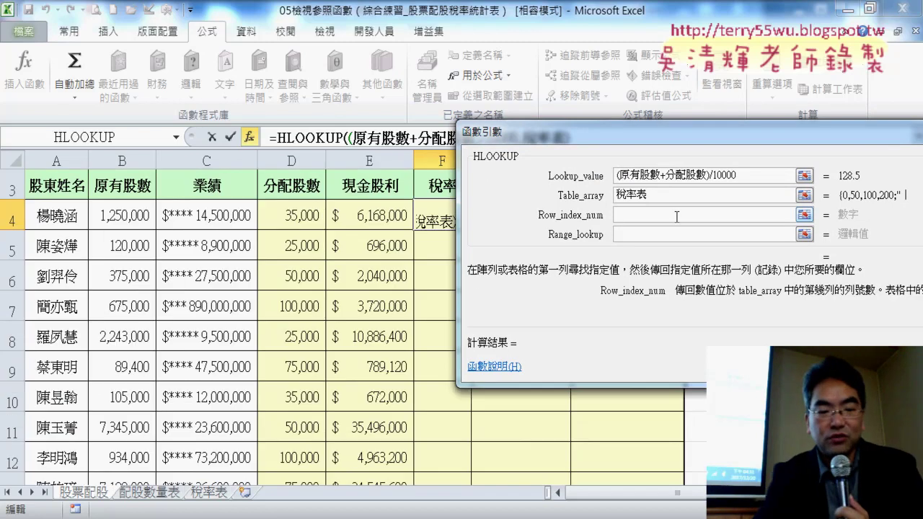
{"action": "type", "text": "3"}
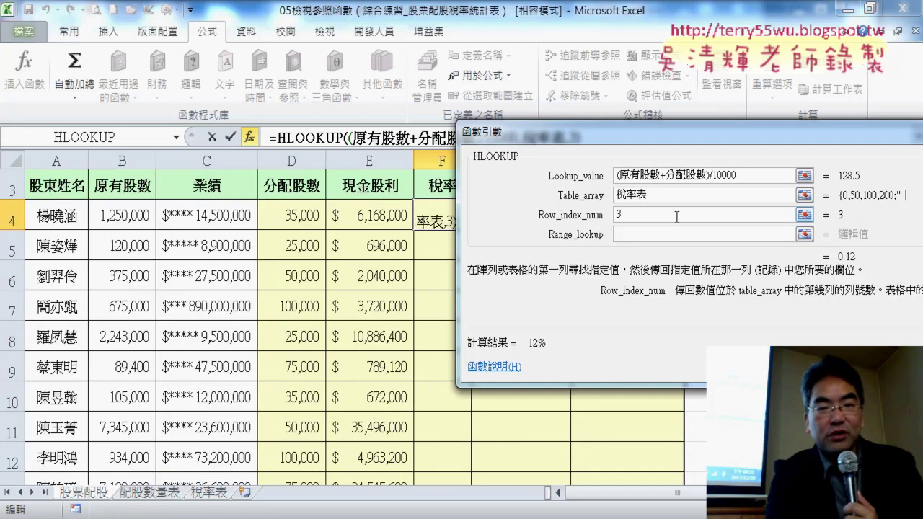
{"action": "key", "text": "Tab"}
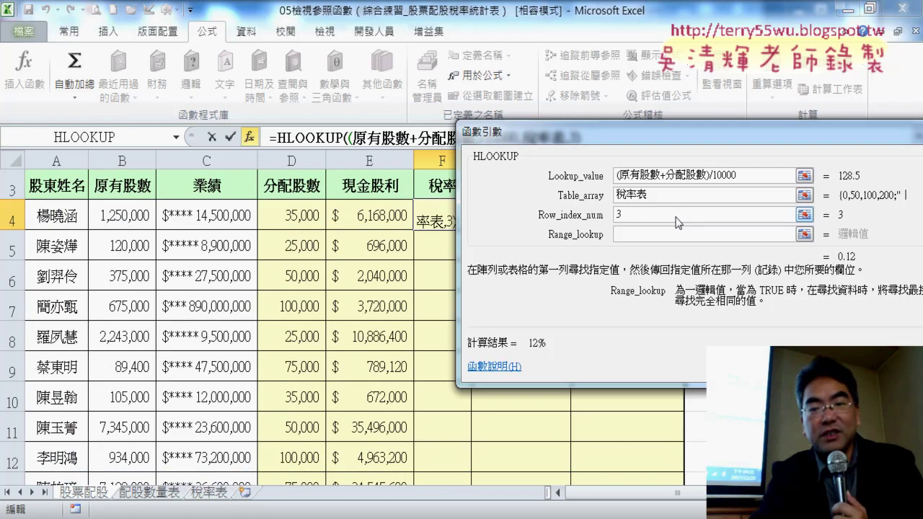
{"action": "type", "text": "1"}
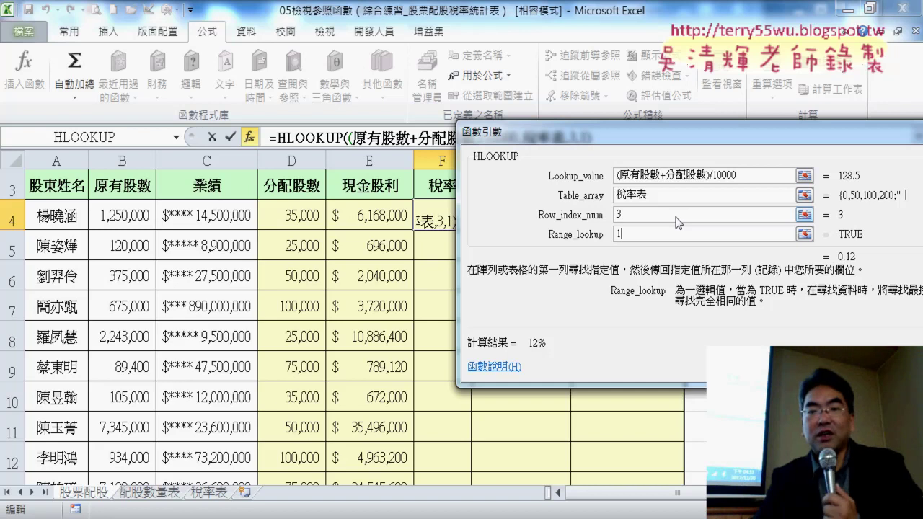
{"action": "left_click", "coordinate": [670, 194]}
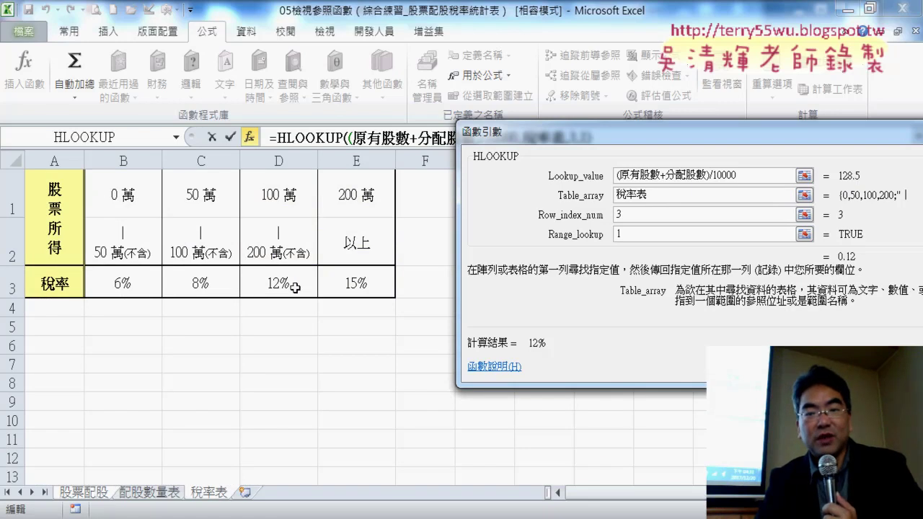
{"action": "key", "text": "Return"}
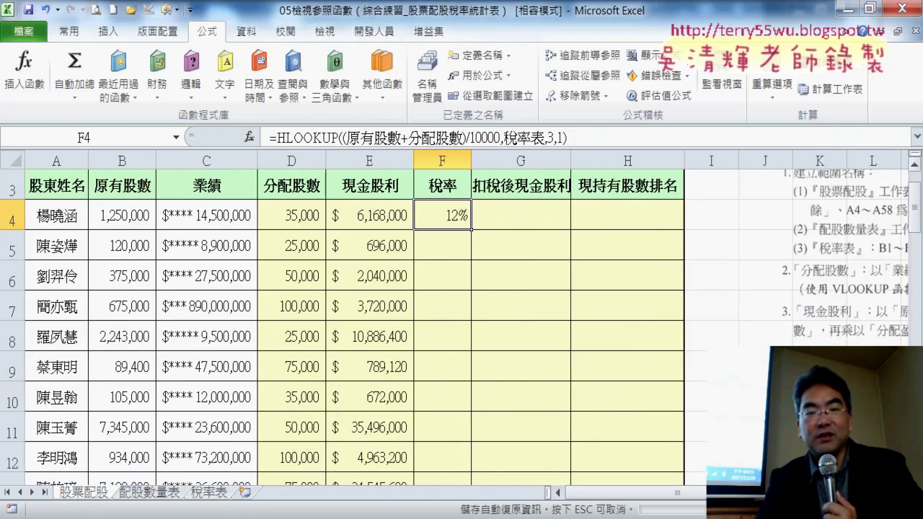
Copy F4's HLOOKUP tax-rate formula down the 稅率 column for every shareholder
{"action": "double_click", "coordinate": [474, 229]}
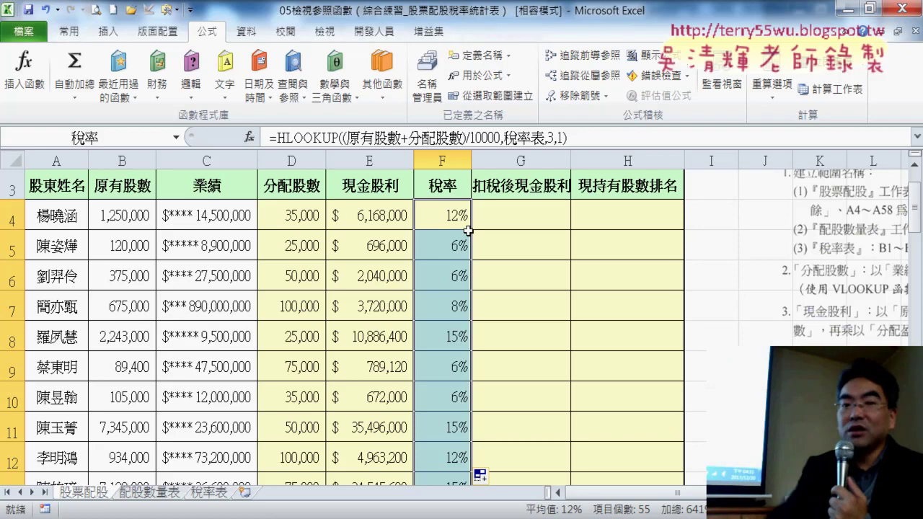
{"action": "left_click", "coordinate": [521, 220]}
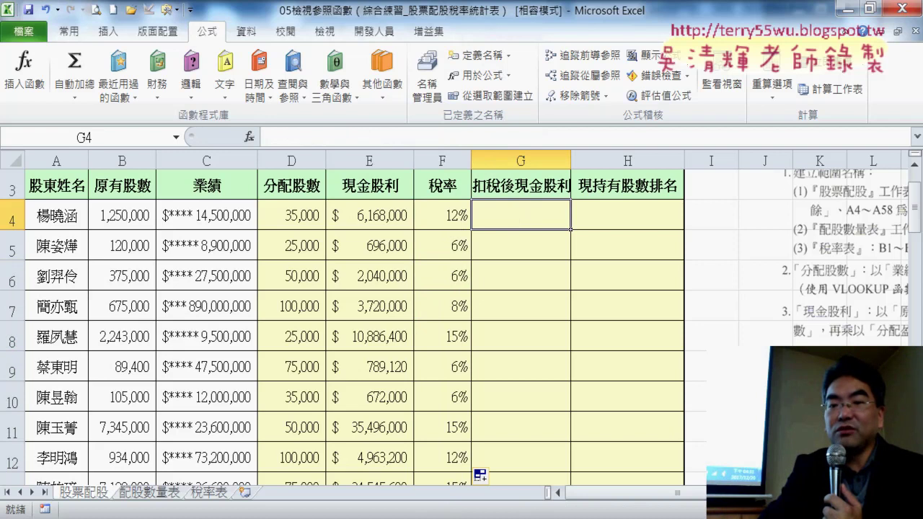
Begin G4's formula as =現金股利 using the defined names list
{"action": "scroll", "coordinate": [469, 318], "scroll_direction": "right", "scroll_amount": 3}
{"action": "scroll", "coordinate": [469, 317], "scroll_direction": "right", "scroll_amount": 1}
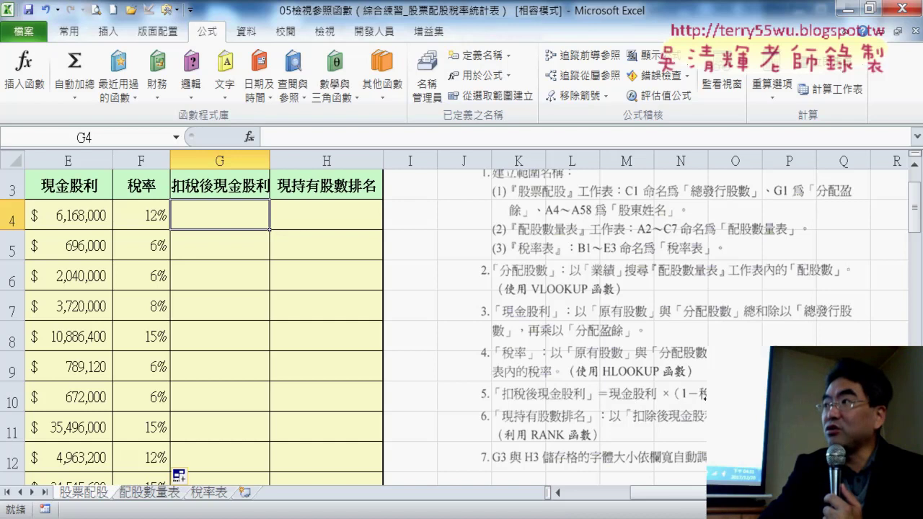
{"action": "left_click", "coordinate": [278, 139]}
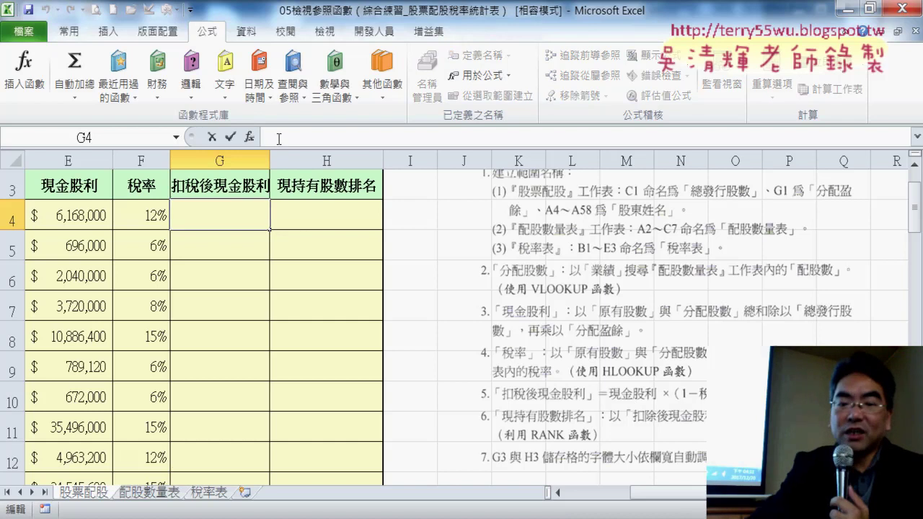
{"action": "type", "text": "="}
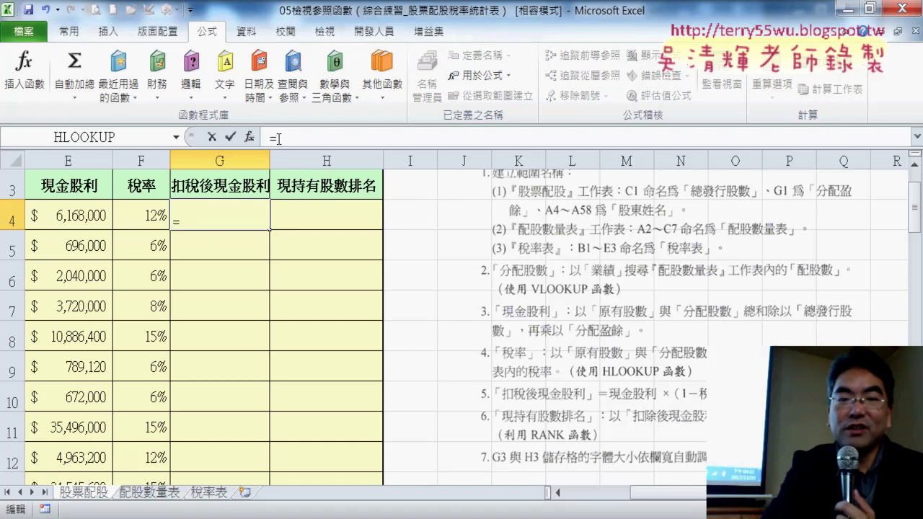
{"action": "key", "text": "F3"}
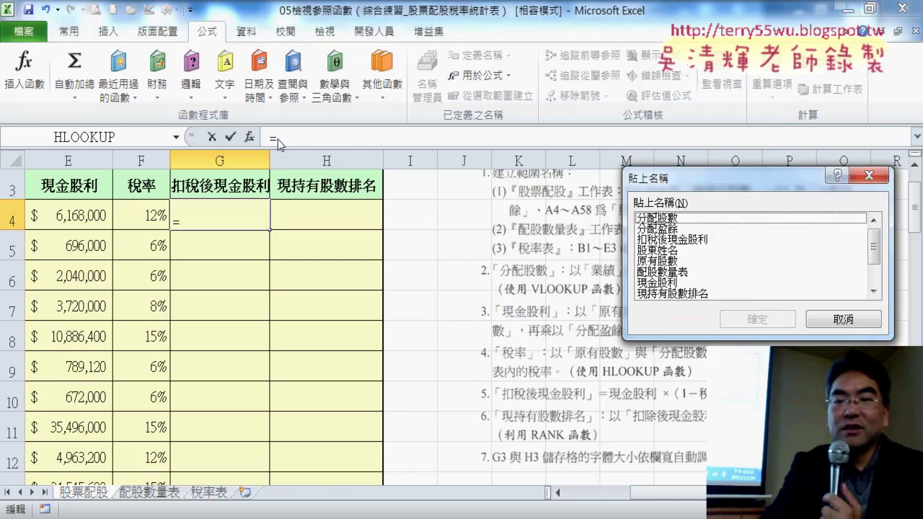
{"action": "scroll", "coordinate": [867, 266], "scroll_direction": "down", "scroll_amount": 1}
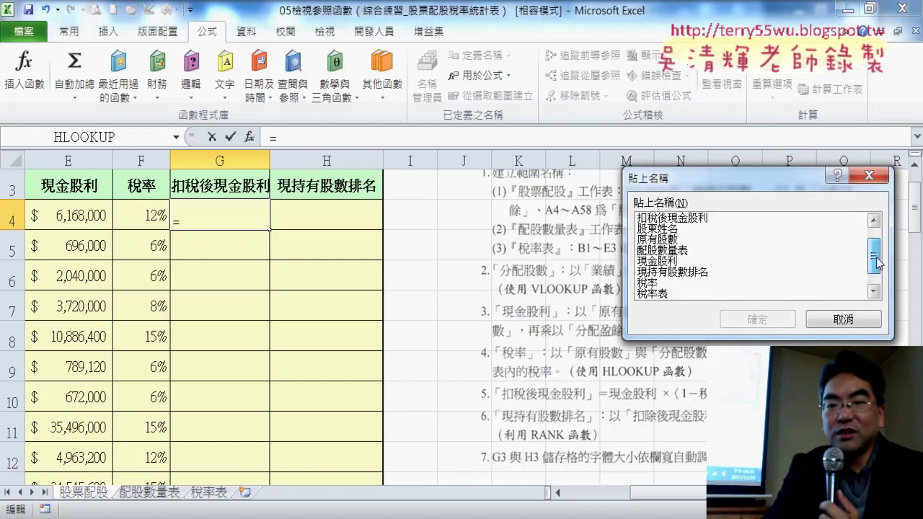
{"action": "left_click", "coordinate": [662, 261]}
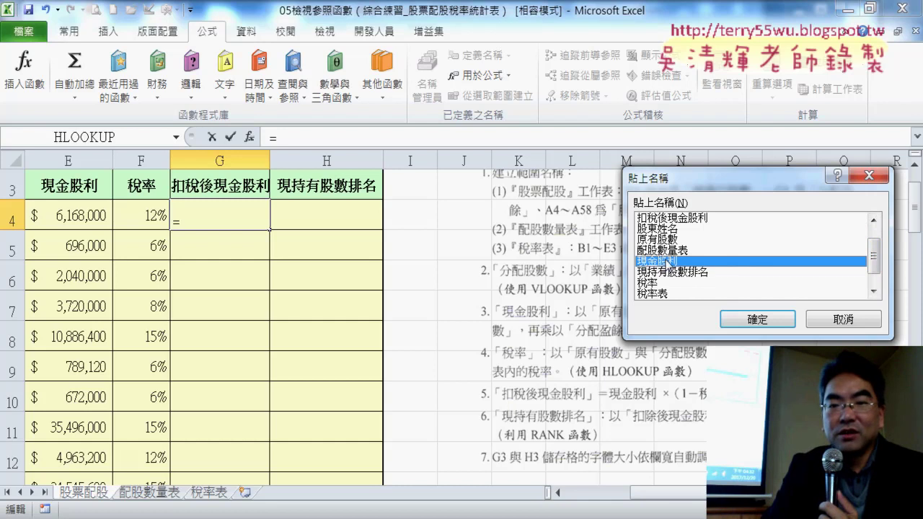
{"action": "double_click", "coordinate": [662, 262]}
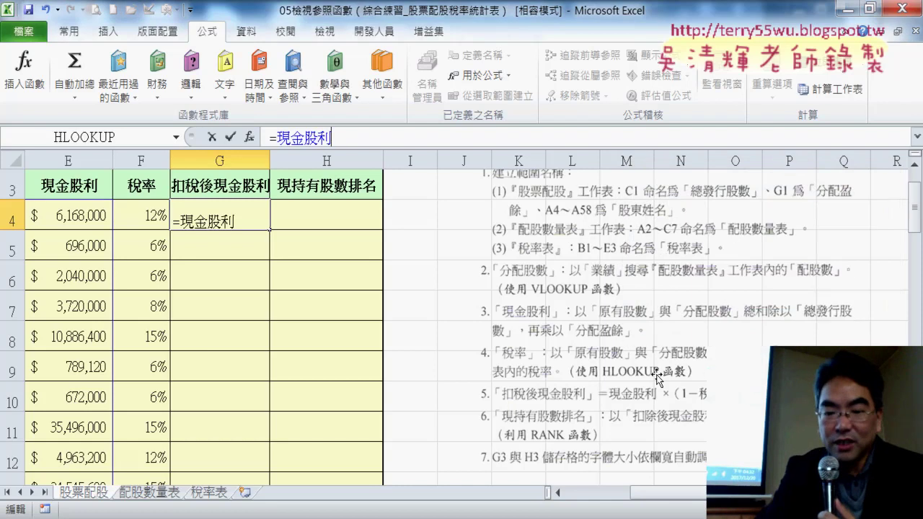
Complete it as =現金股利*(1-稅率) and fill it down column G
{"action": "type", "text": "*"}
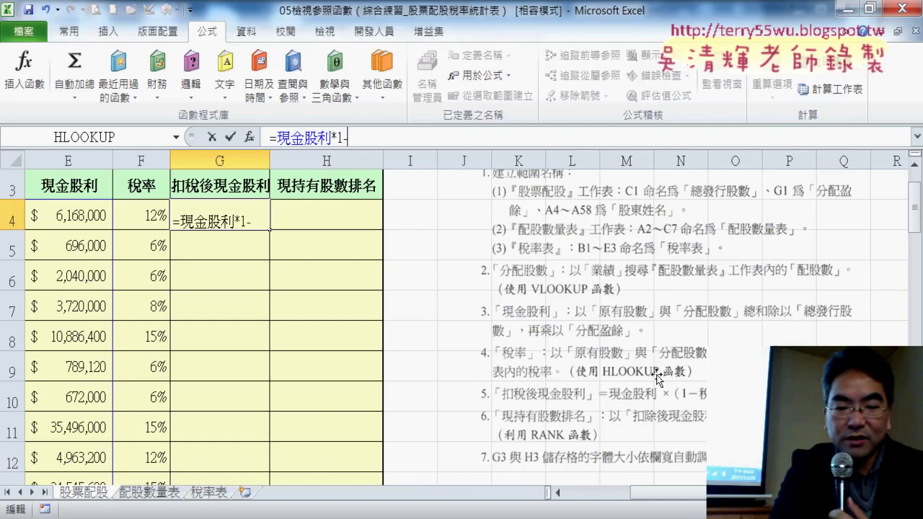
{"action": "key", "text": "F3"}
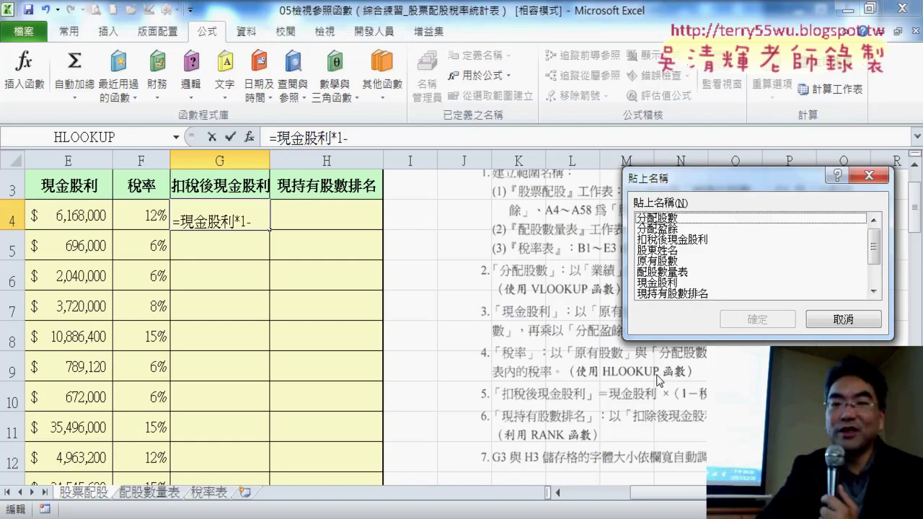
{"action": "scroll", "coordinate": [874, 259], "scroll_direction": "down", "scroll_amount": 2}
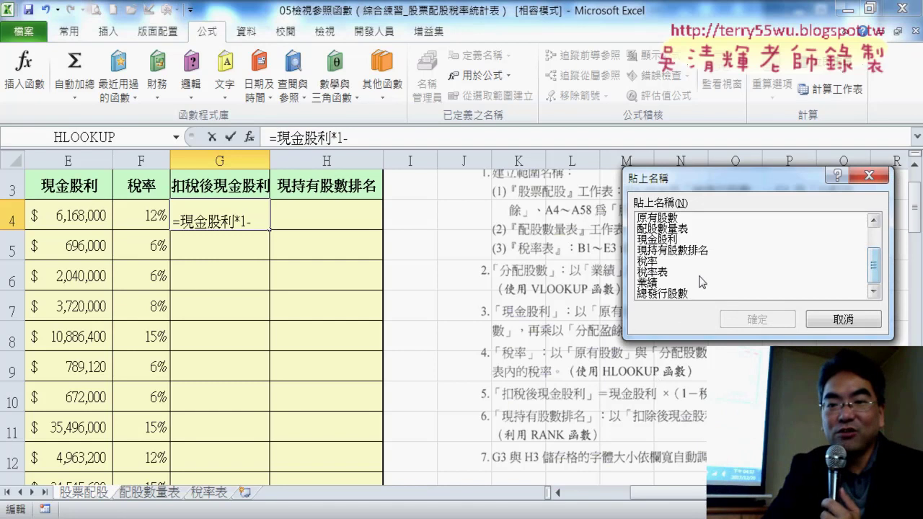
{"action": "double_click", "coordinate": [653, 261]}
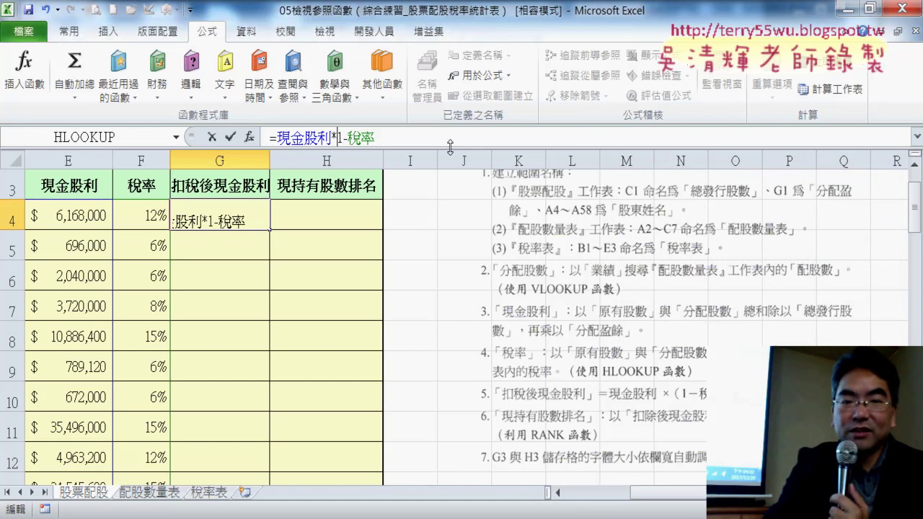
{"action": "type", "text": "("}
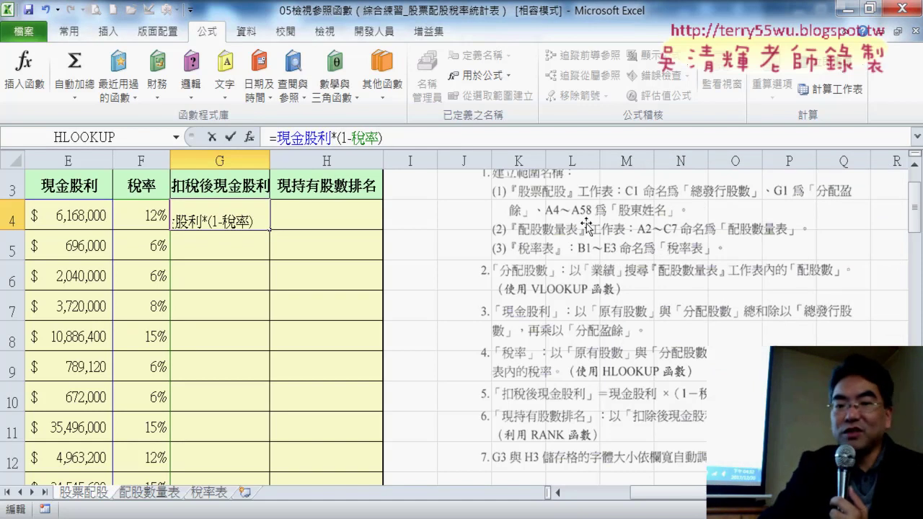
{"action": "left_click", "coordinate": [231, 137]}
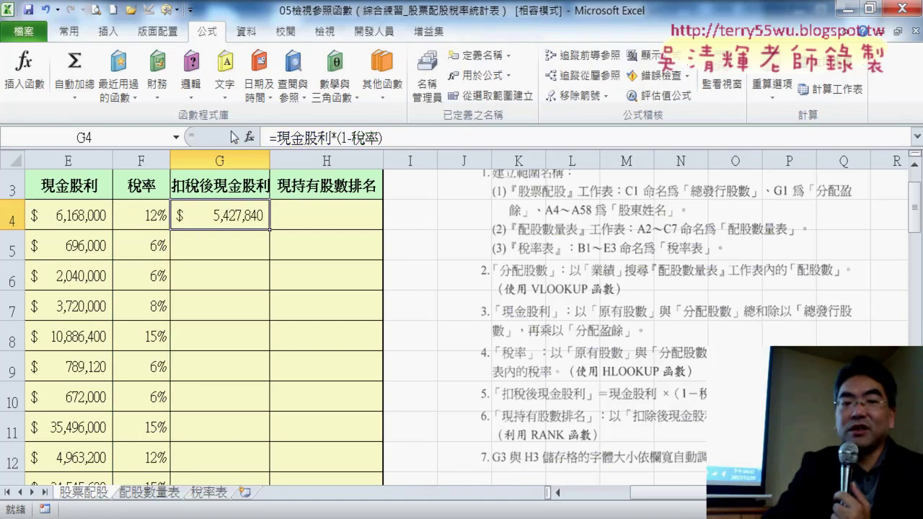
{"action": "double_click", "coordinate": [267, 231]}
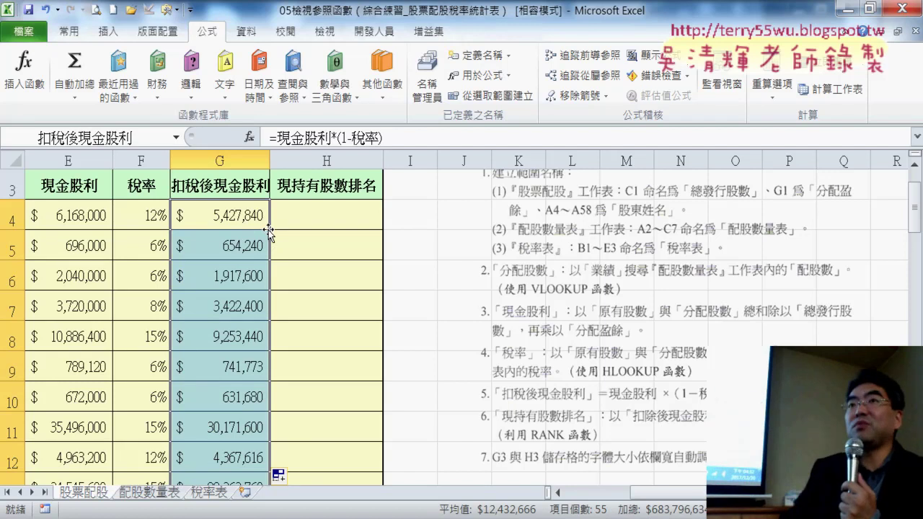
Insert RANK.EQ from the 統計 category into cell H4
{"action": "left_click", "coordinate": [301, 225]}
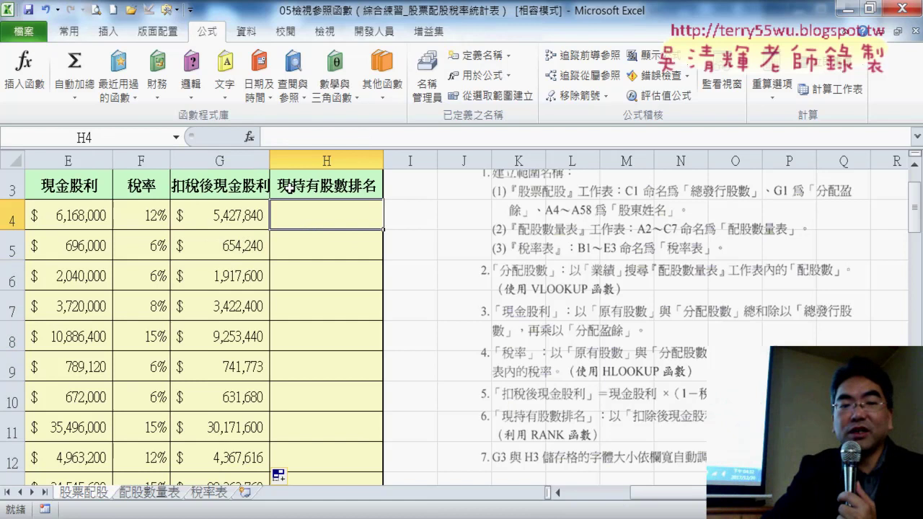
{"action": "left_click", "coordinate": [257, 138]}
{"action": "mouse_move", "coordinate": [604, 64]}
{"action": "left_mouse_down"}
{"action": "mouse_move", "coordinate": [471, 63]}
{"action": "mouse_move", "coordinate": [473, 72]}
{"action": "left_mouse_up"}
{"action": "left_click", "coordinate": [689, 131]}
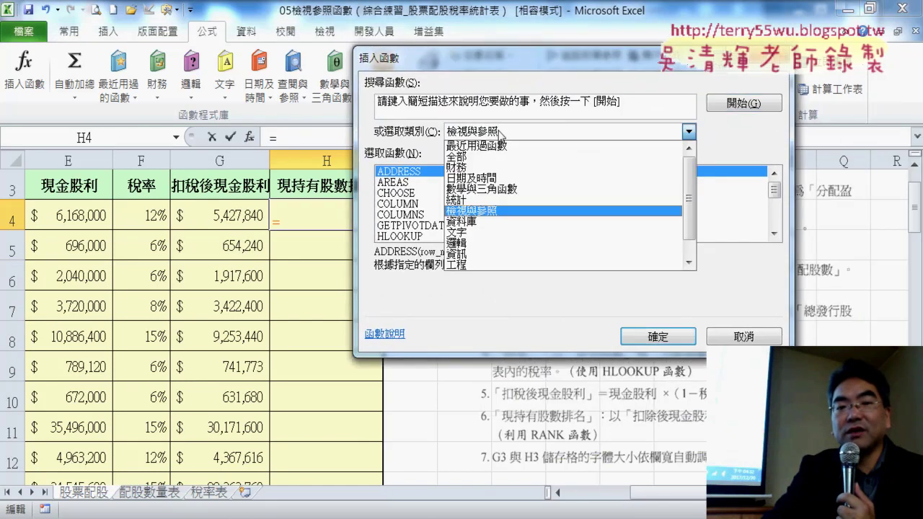
{"action": "left_click", "coordinate": [488, 204]}
{"action": "left_click_drag", "start_coordinate": [774, 177], "coordinate": [779, 218]}
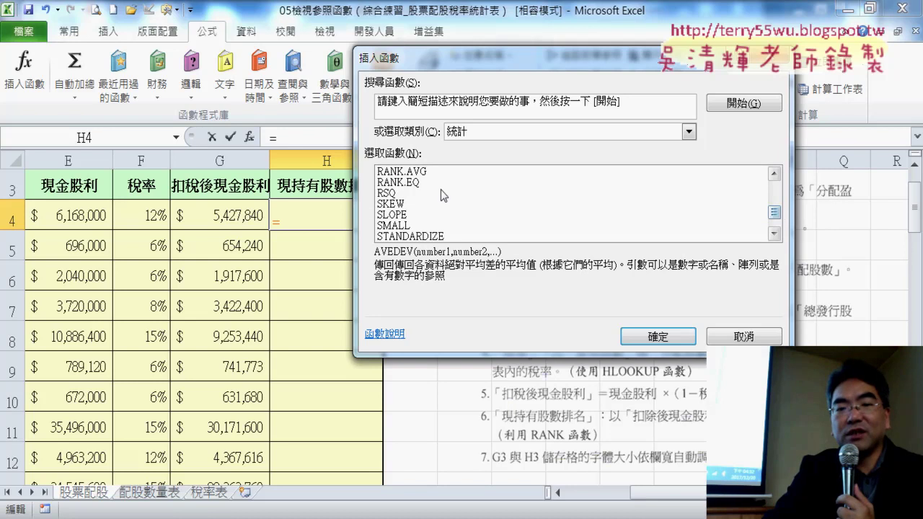
{"action": "left_click", "coordinate": [422, 184]}
{"action": "left_click", "coordinate": [653, 337]}
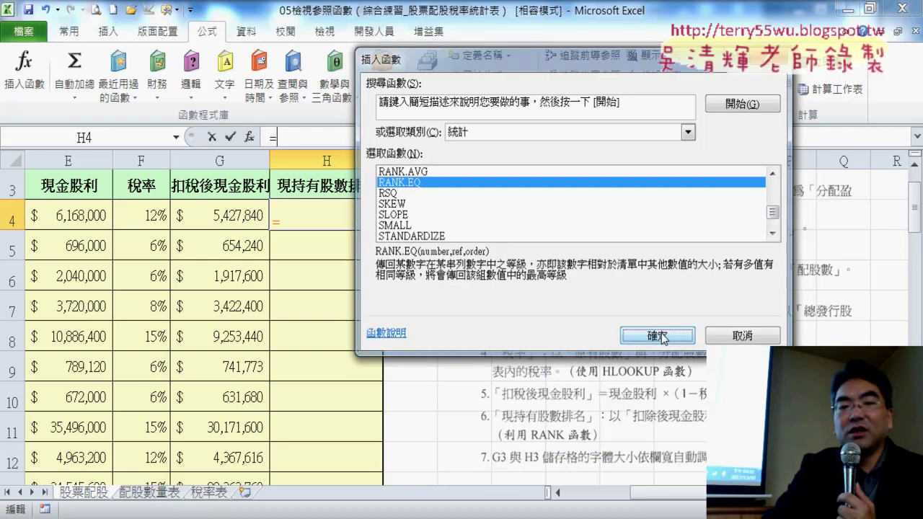
{"action": "left_click_drag", "start_coordinate": [525, 98], "coordinate": [660, 104]}
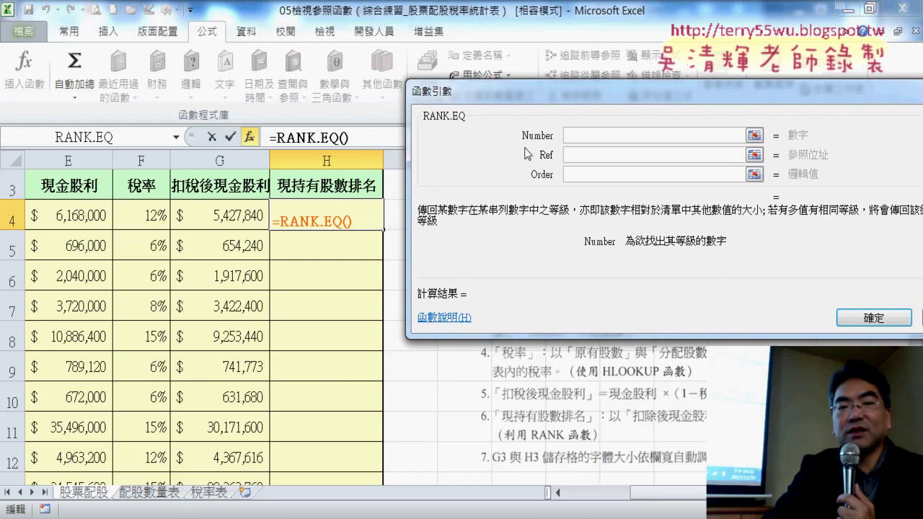
Rank G4 against 扣稅後現金股利, confirm, and fill the ranking down column H
{"action": "left_click", "coordinate": [212, 212]}
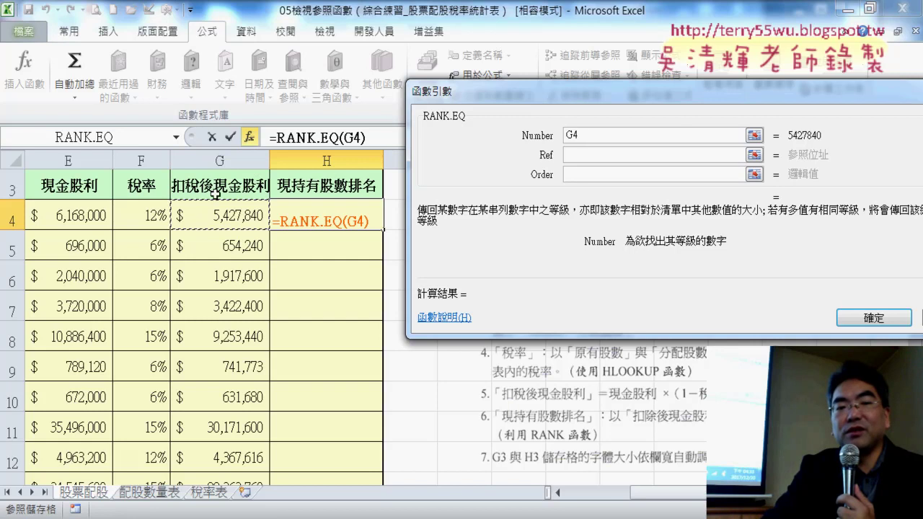
{"action": "left_click", "coordinate": [586, 156]}
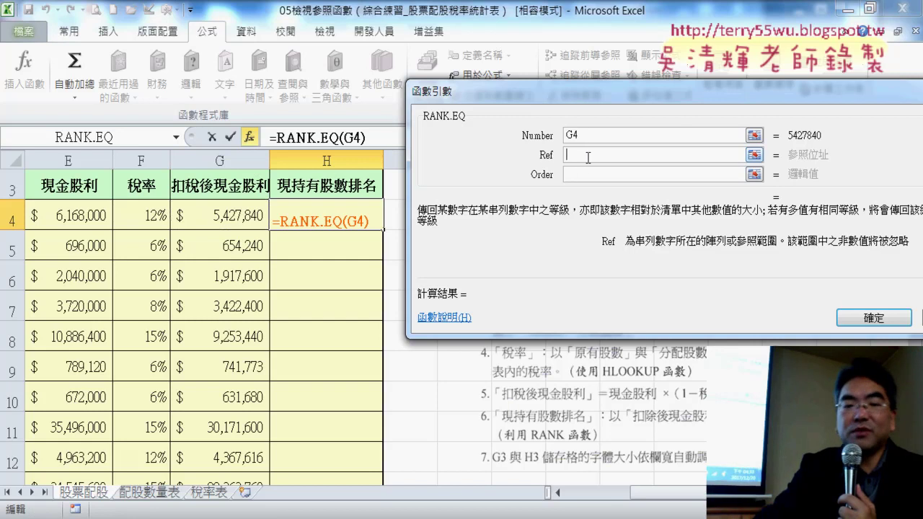
{"action": "key", "text": "F3"}
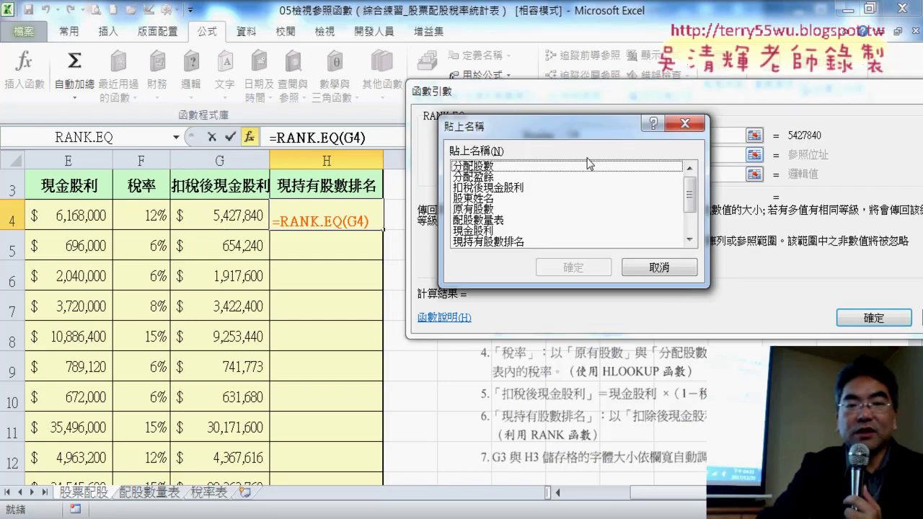
{"action": "left_click", "coordinate": [505, 189]}
{"action": "left_click", "coordinate": [574, 268]}
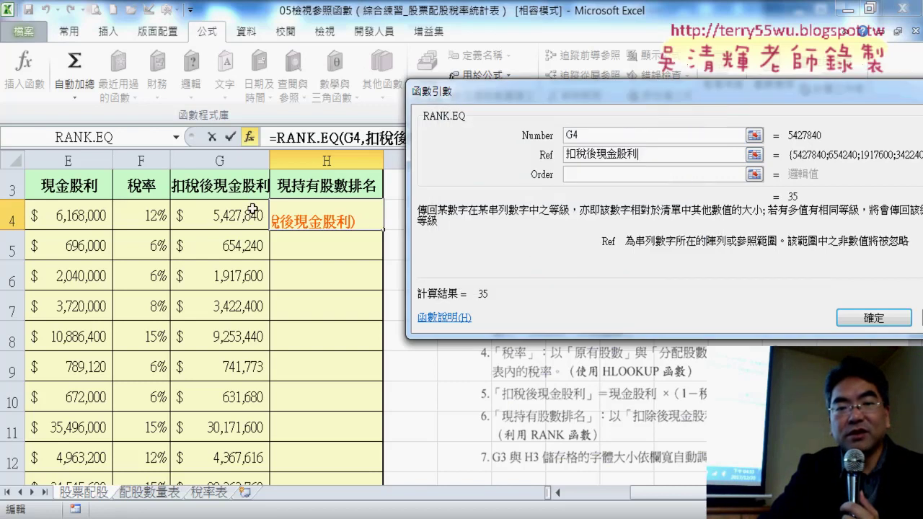
{"action": "left_click", "coordinate": [607, 143]}
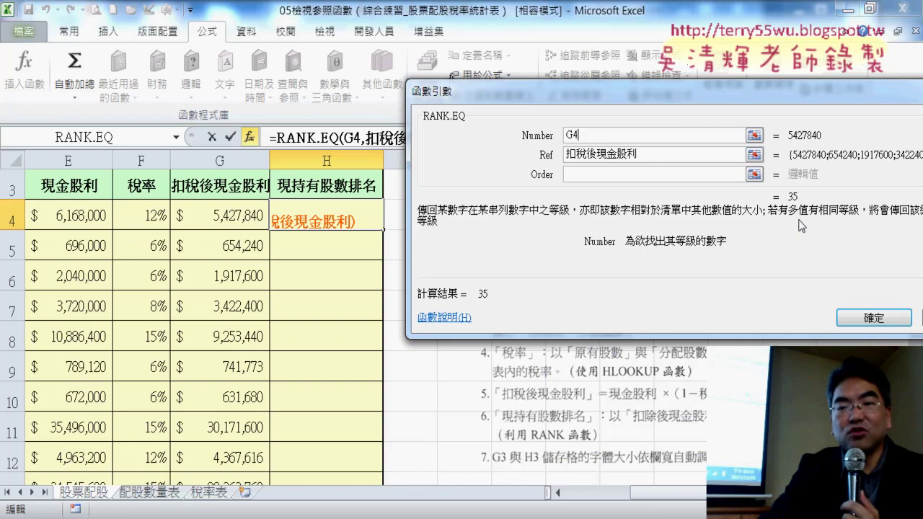
{"action": "left_click", "coordinate": [869, 318]}
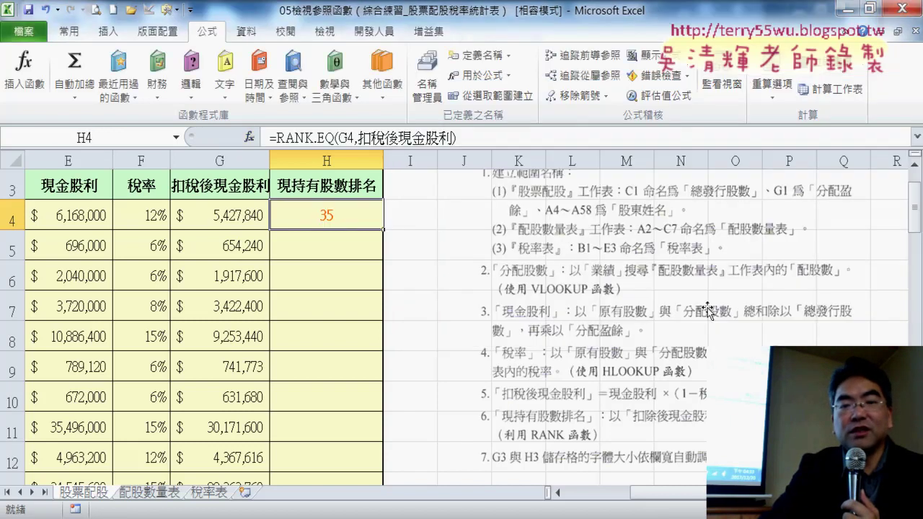
{"action": "double_click", "coordinate": [386, 228]}
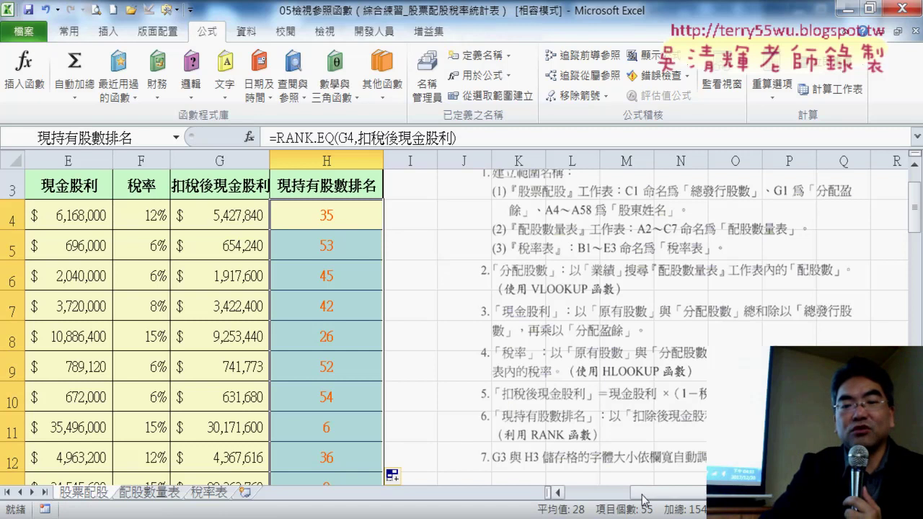
{"action": "left_click_drag", "start_coordinate": [645, 497], "coordinate": [613, 497]}
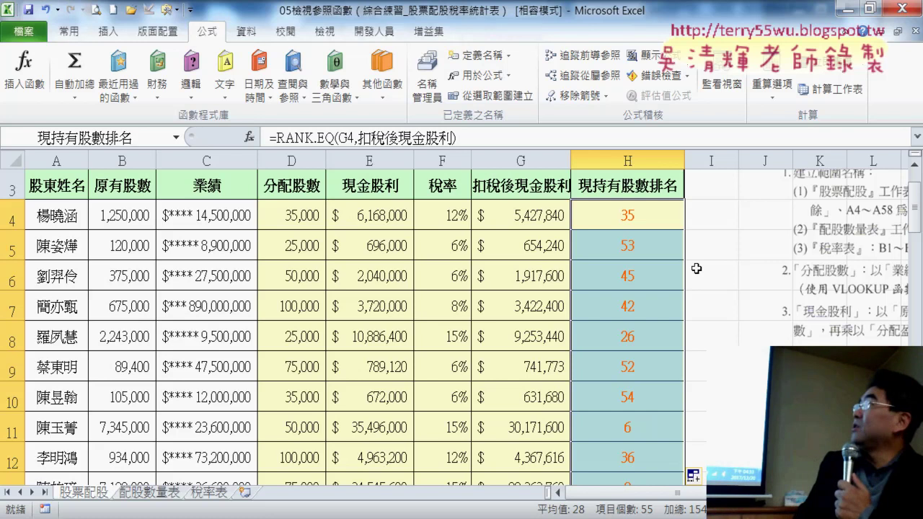
{"action": "left_click", "coordinate": [303, 218]}
{"action": "left_click", "coordinate": [366, 219]}
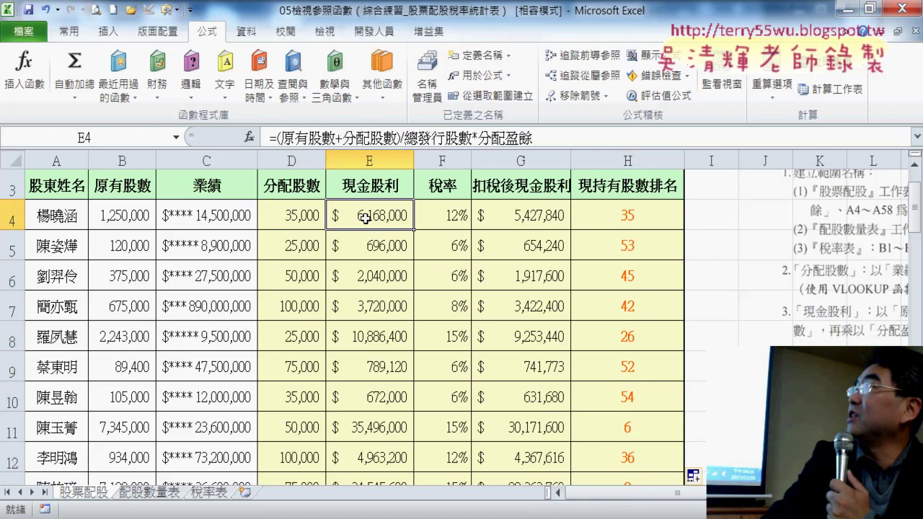
{"action": "left_click", "coordinate": [431, 218]}
{"action": "left_click", "coordinate": [485, 220]}
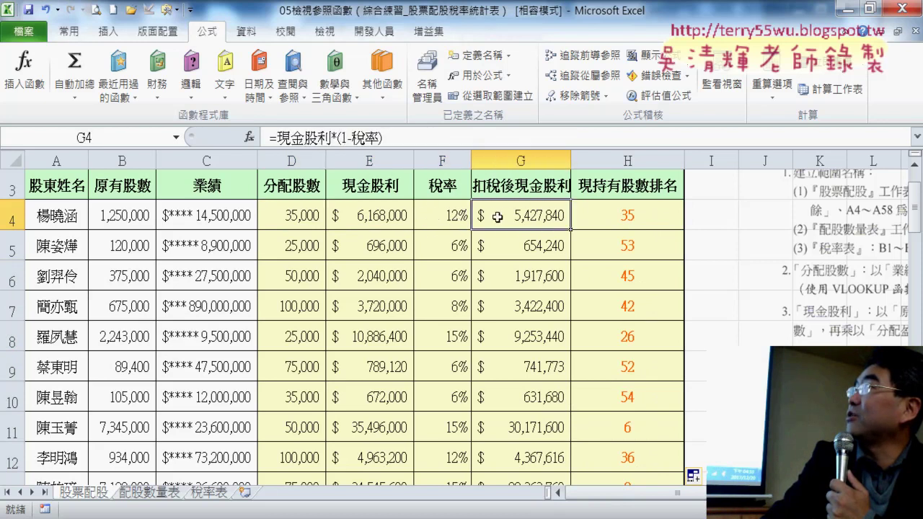
{"action": "left_click", "coordinate": [607, 219]}
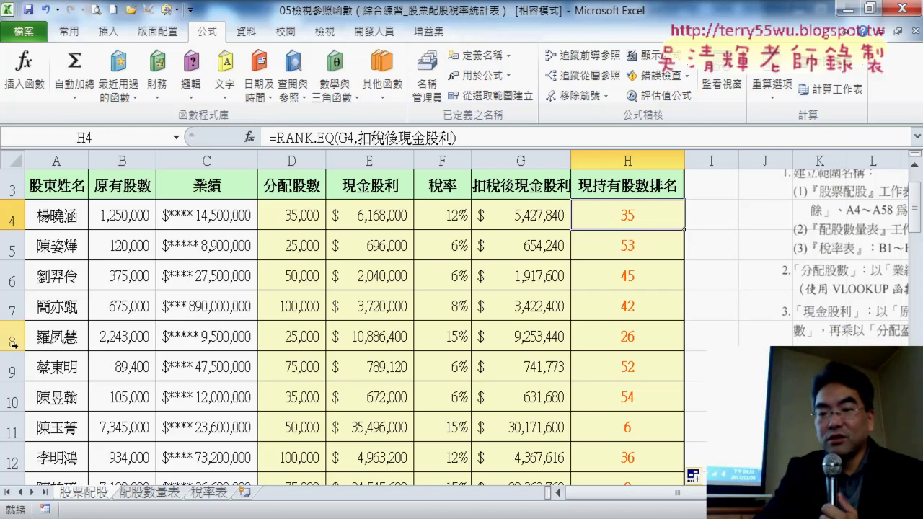
{"action": "left_click", "coordinate": [626, 495]}
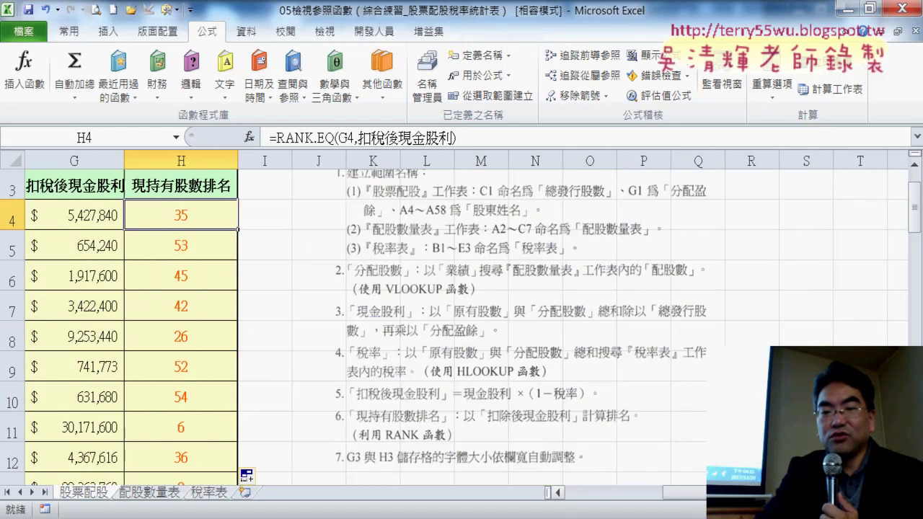
Move the instruction picture aside and scroll back to the table and its 計算/清除 buttons
{"action": "mouse_move", "coordinate": [375, 325]}
{"action": "left_mouse_down"}
{"action": "mouse_move", "coordinate": [615, 338]}
{"action": "mouse_move", "coordinate": [553, 331]}
{"action": "left_mouse_up"}
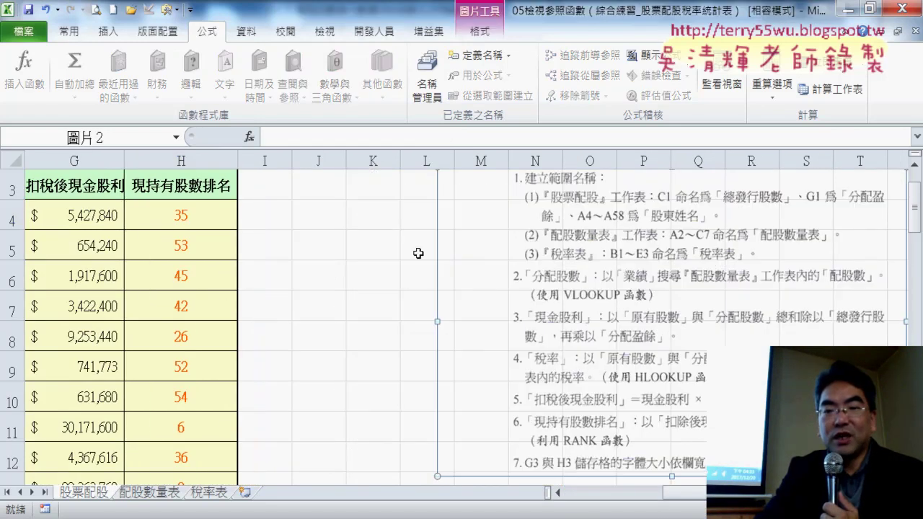
{"action": "scroll", "coordinate": [432, 383], "scroll_direction": "up", "scroll_amount": 1}
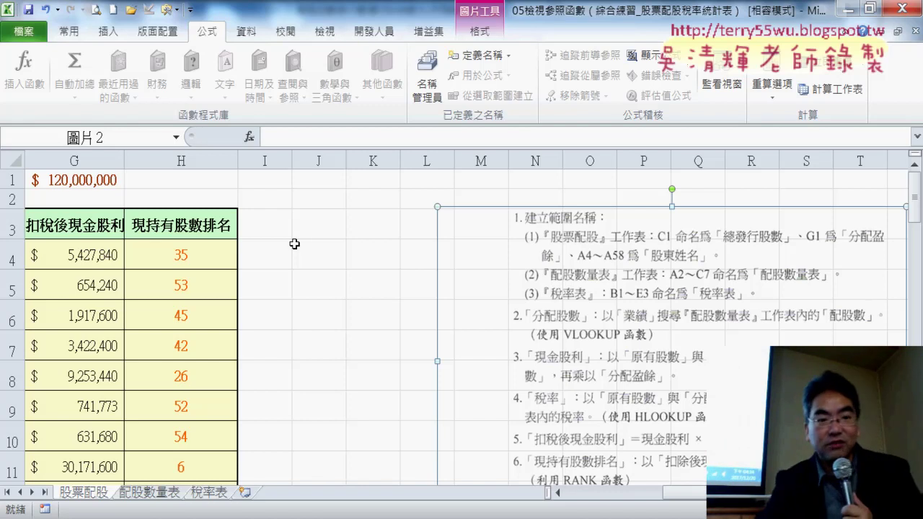
{"action": "scroll", "coordinate": [682, 282], "scroll_direction": "left", "scroll_amount": 5}
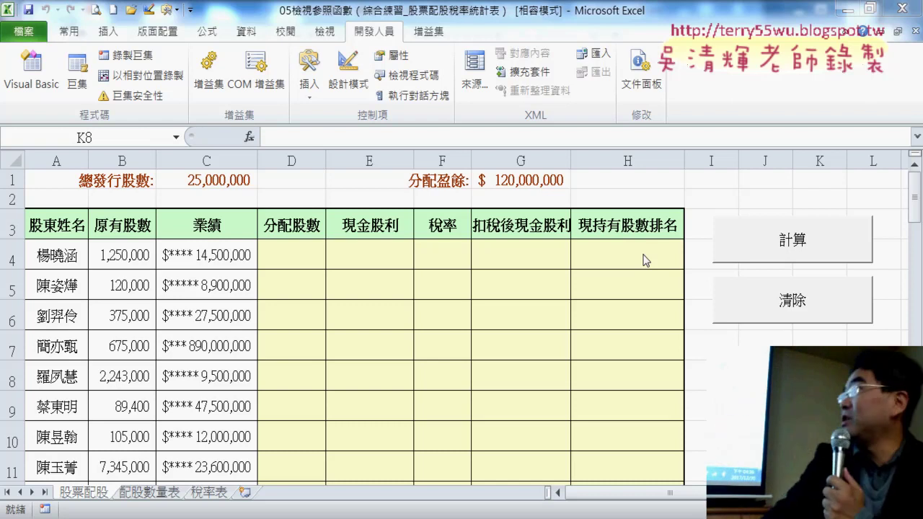
{"action": "left_click", "coordinate": [798, 254]}
{"action": "left_click", "coordinate": [798, 254]}
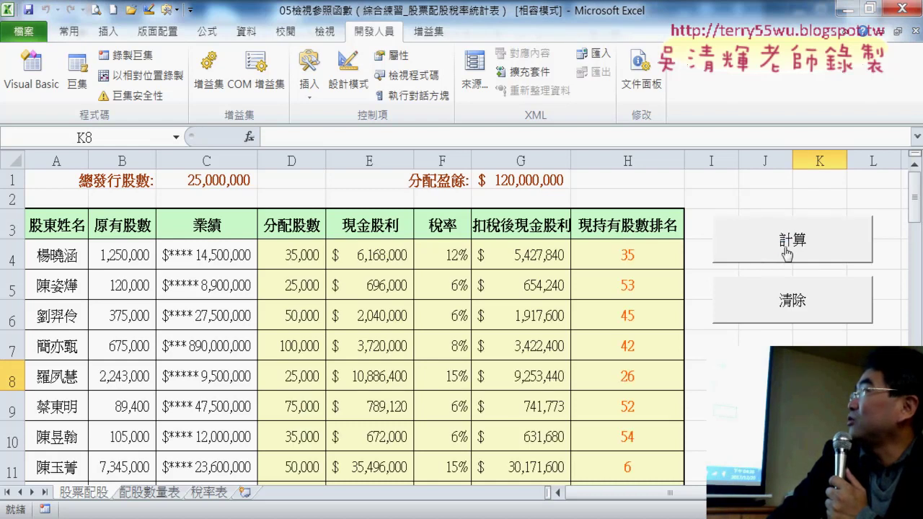
{"action": "left_click", "coordinate": [298, 258]}
{"action": "left_click", "coordinate": [371, 261]}
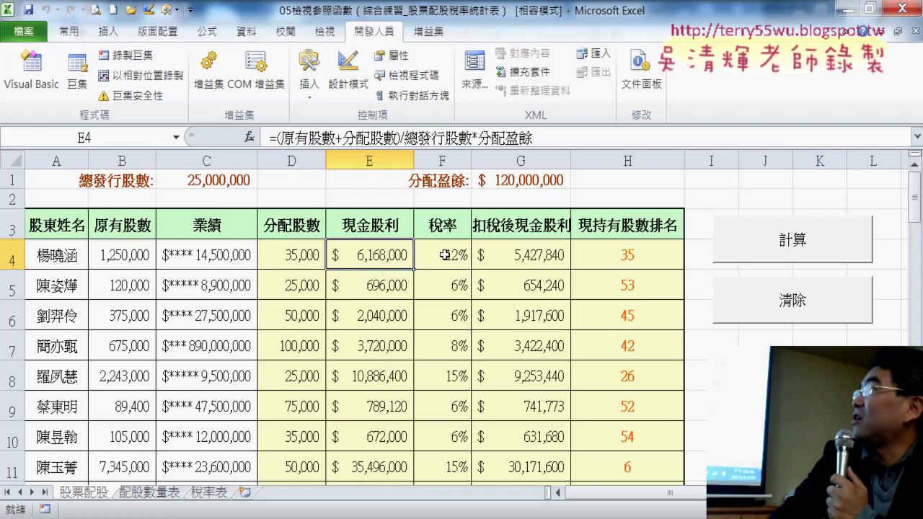
{"action": "left_click", "coordinate": [445, 255]}
{"action": "left_click", "coordinate": [511, 254]}
{"action": "left_click", "coordinate": [629, 262]}
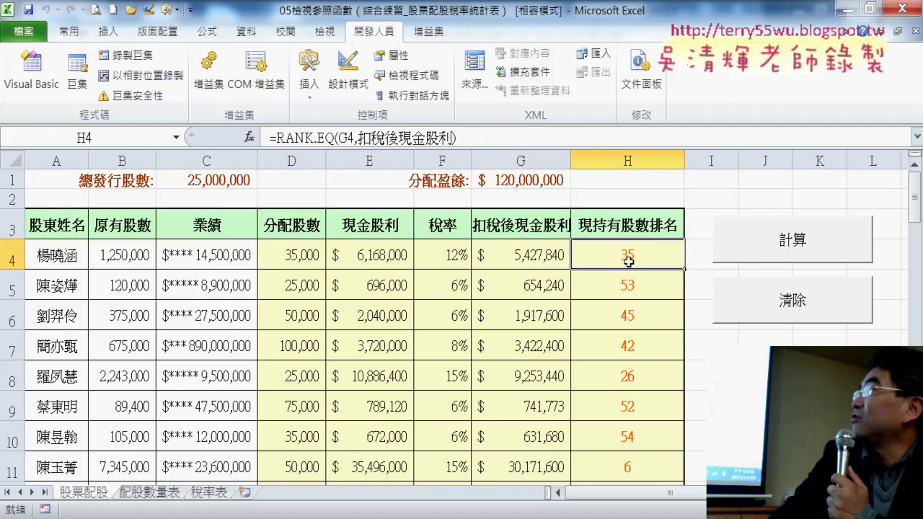
{"action": "left_click", "coordinate": [746, 307]}
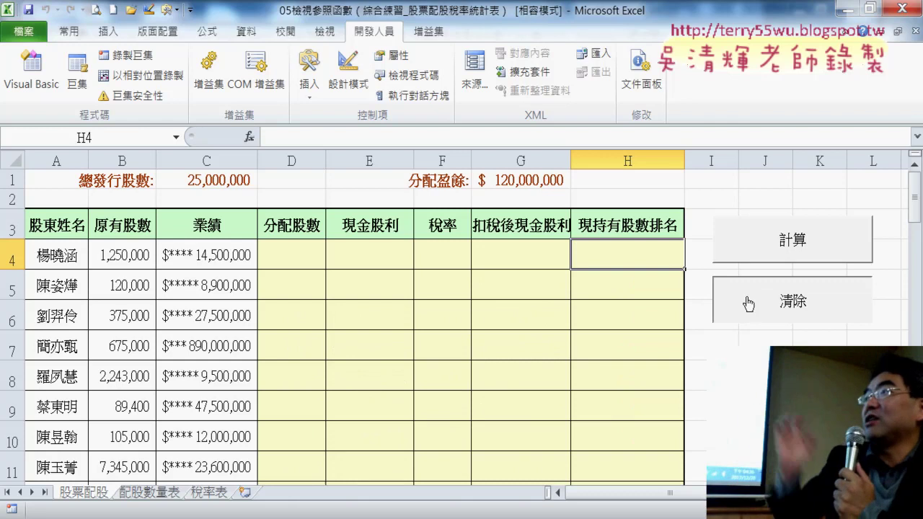
{"action": "left_click", "coordinate": [746, 299]}
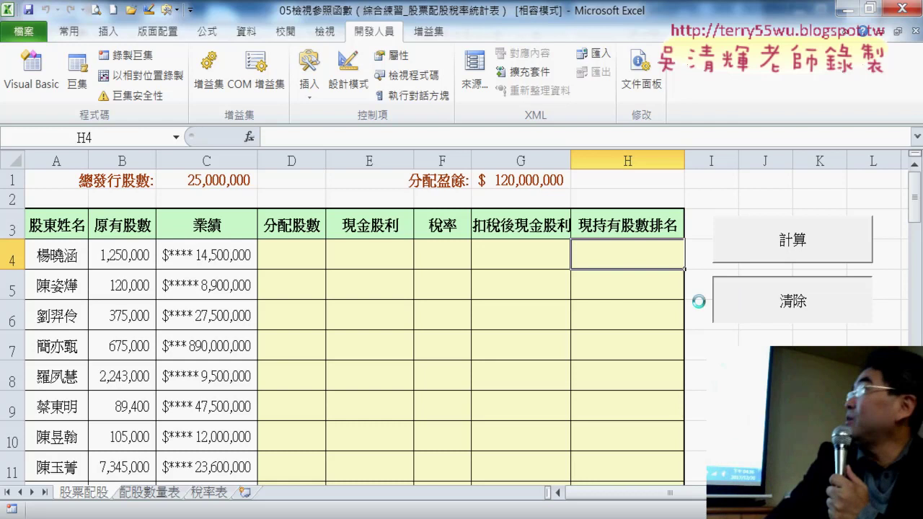
Open the 計算 button's assigned macro code in the VBA editor
{"action": "right_click", "coordinate": [763, 245]}
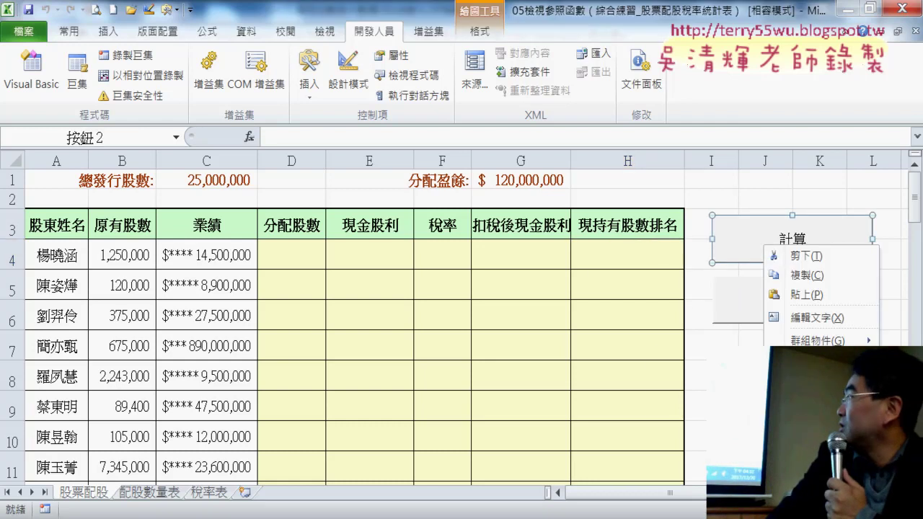
{"action": "left_click", "coordinate": [794, 381]}
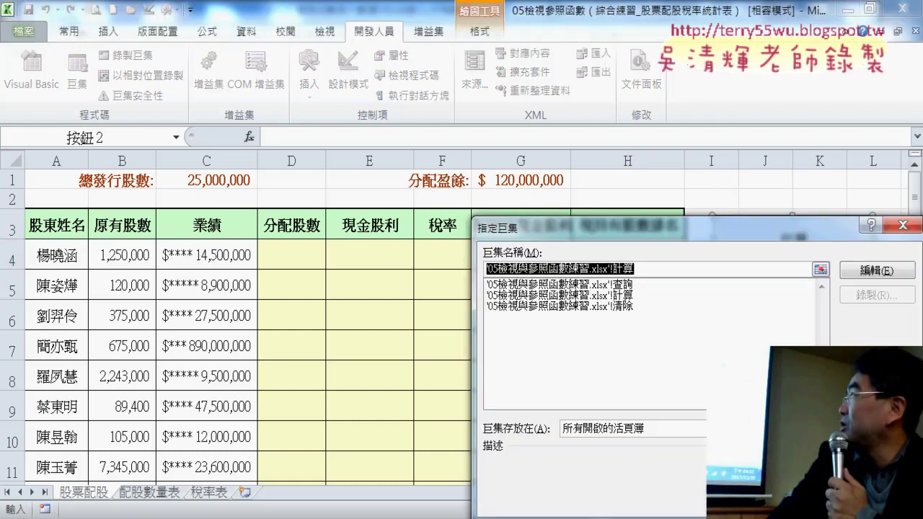
{"action": "left_click", "coordinate": [876, 270]}
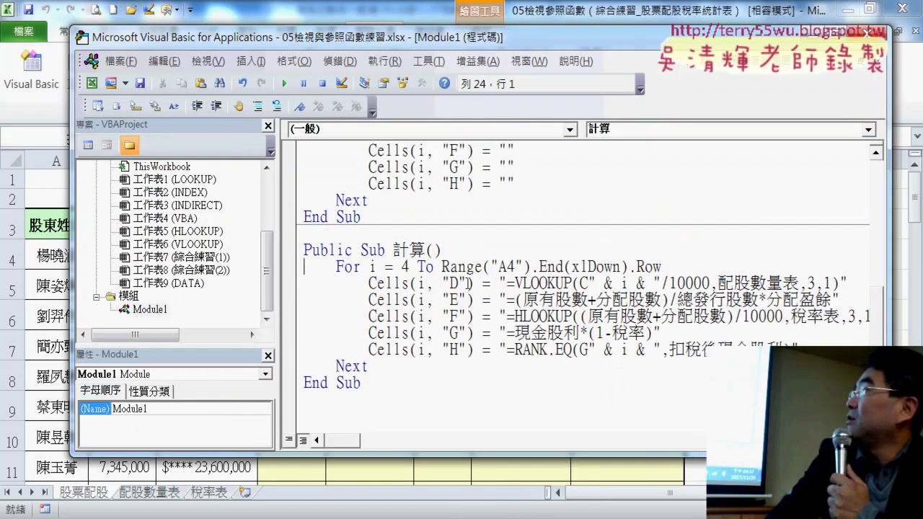
Highlight the loop start row 4, last-row expression and column D/E formula strings, then return
{"action": "double_click", "coordinate": [405, 266]}
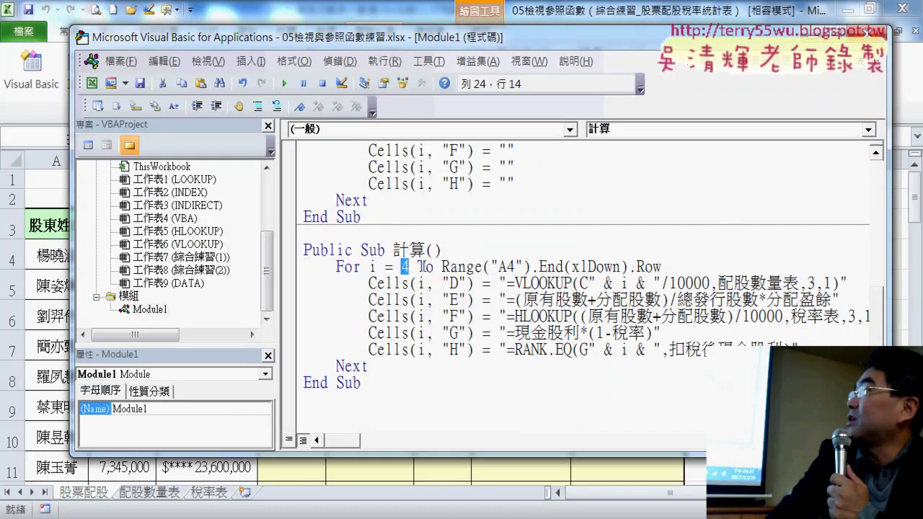
{"action": "left_click_drag", "start_coordinate": [441, 267], "coordinate": [675, 268]}
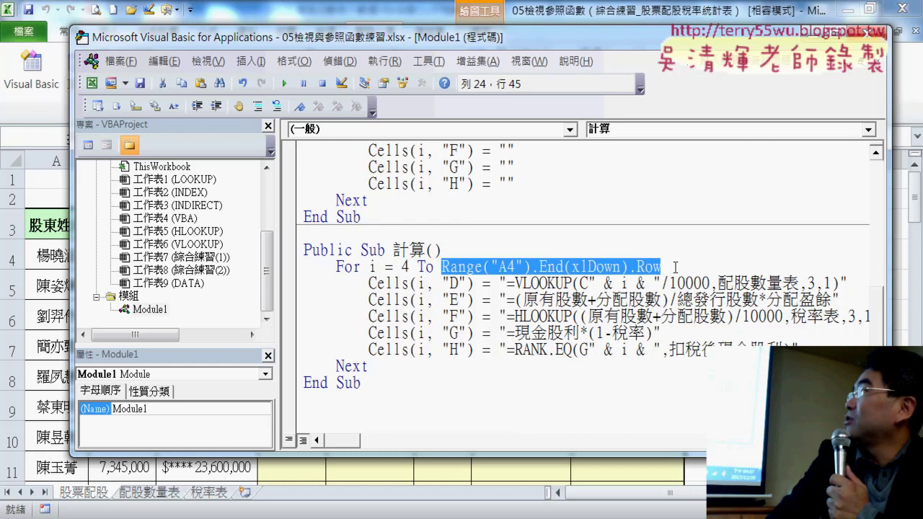
{"action": "left_click", "coordinate": [470, 284]}
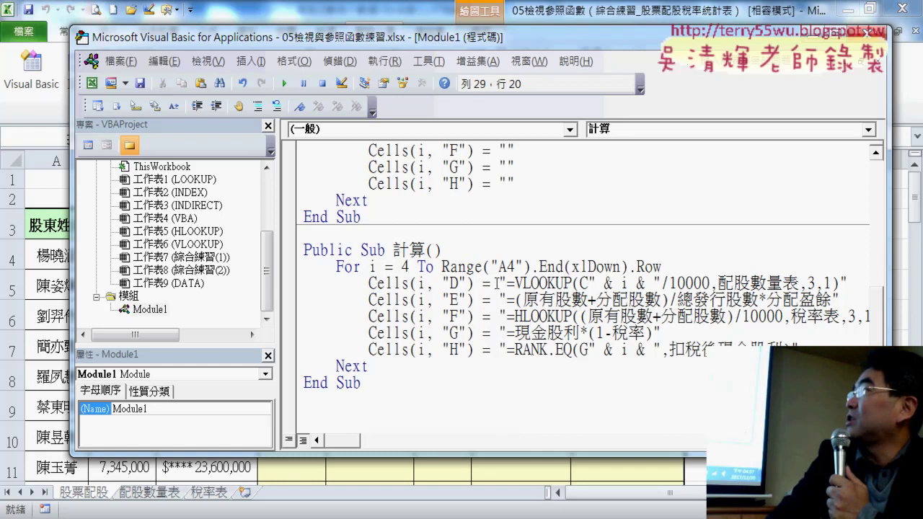
{"action": "mouse_move", "coordinate": [497, 283]}
{"action": "left_mouse_down"}
{"action": "mouse_move", "coordinate": [874, 292]}
{"action": "mouse_move", "coordinate": [864, 287]}
{"action": "left_mouse_up"}
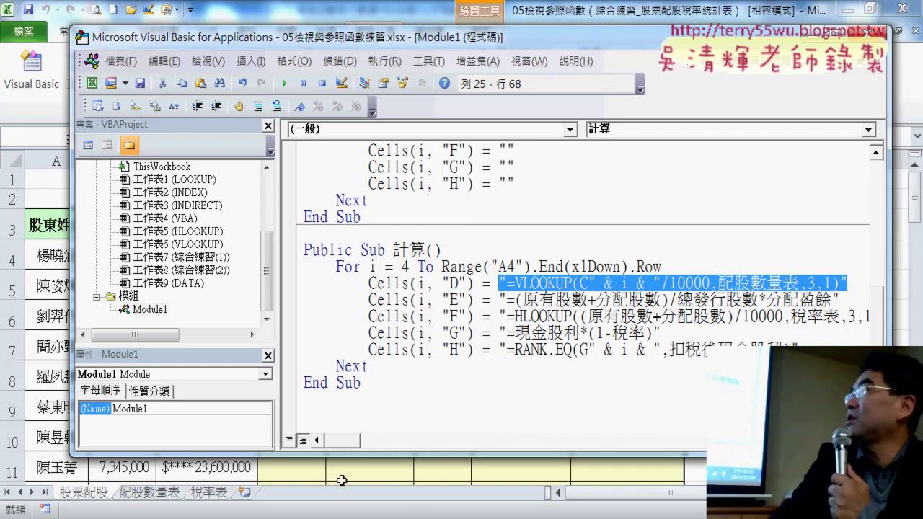
{"action": "left_click", "coordinate": [438, 464]}
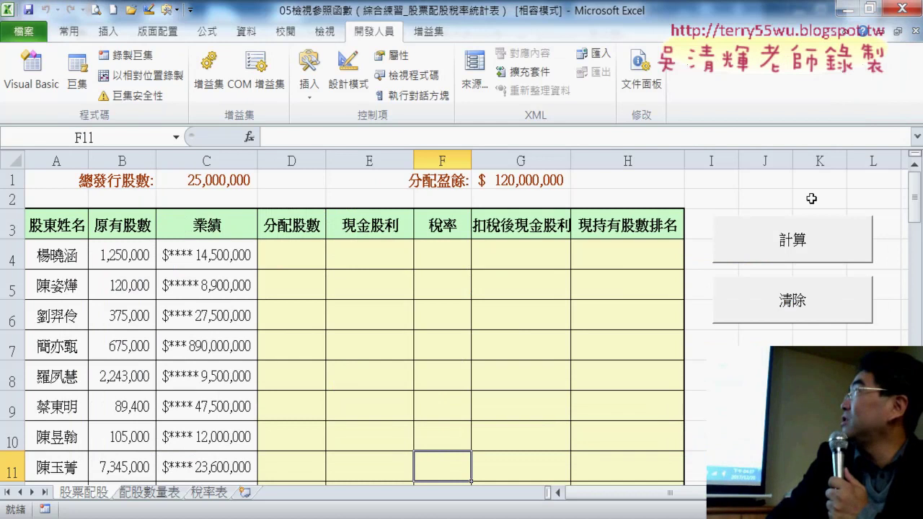
Run the 計算 macro and compare the VLOOKUP formulas in D4 and D5
{"action": "left_click", "coordinate": [775, 240]}
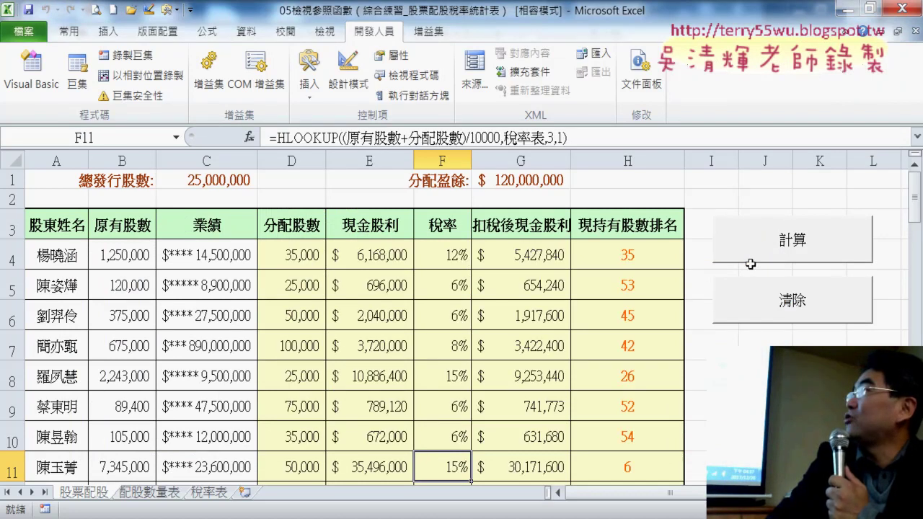
{"action": "left_click", "coordinate": [299, 251]}
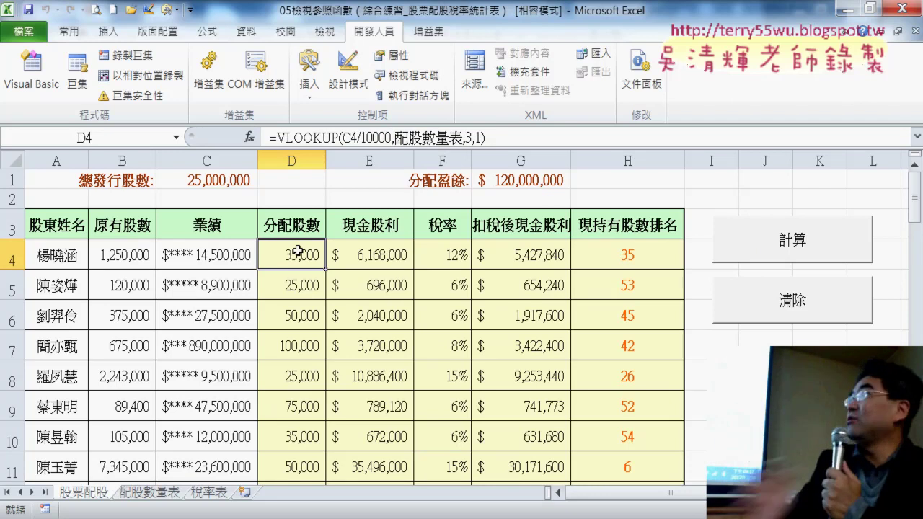
{"action": "left_click", "coordinate": [292, 286]}
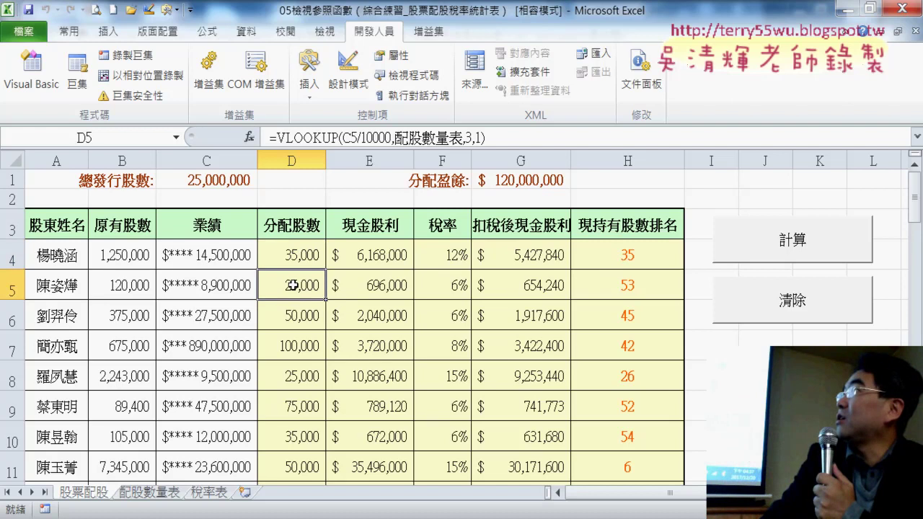
{"action": "left_click", "coordinate": [300, 264]}
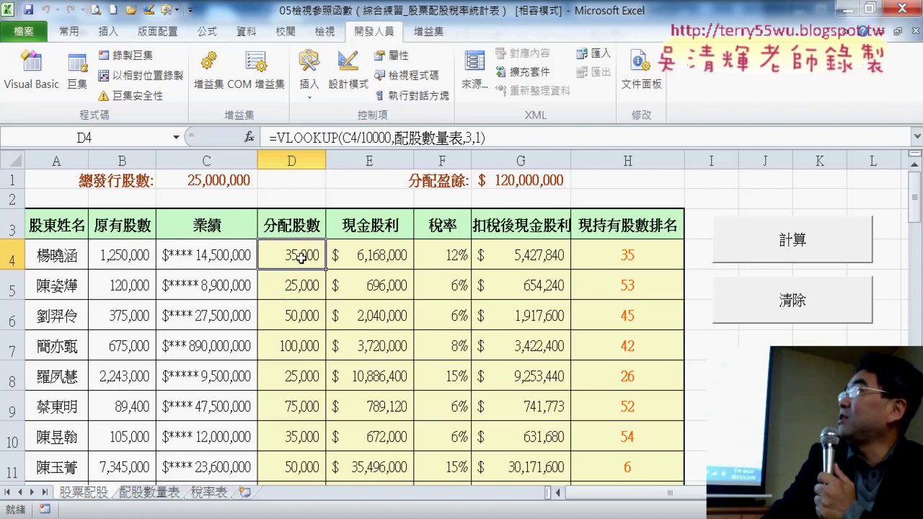
{"action": "left_click", "coordinate": [297, 284]}
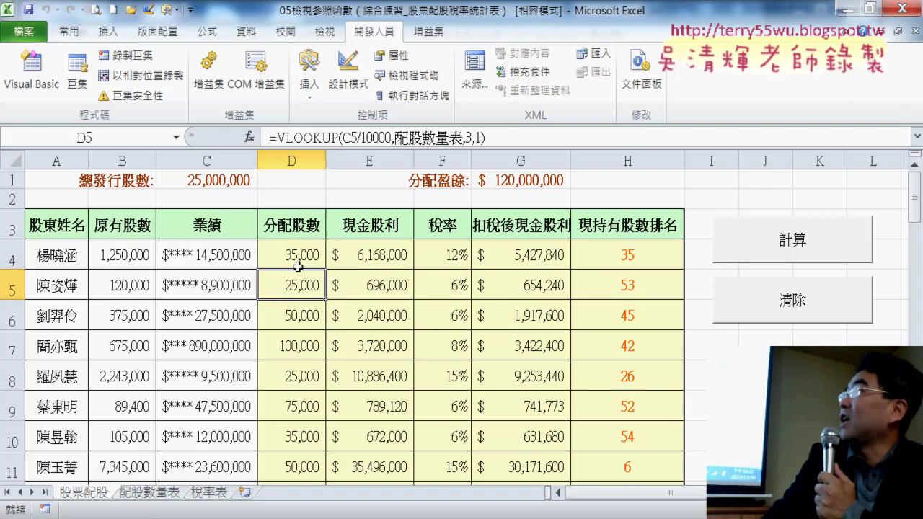
{"action": "left_click", "coordinate": [347, 137]}
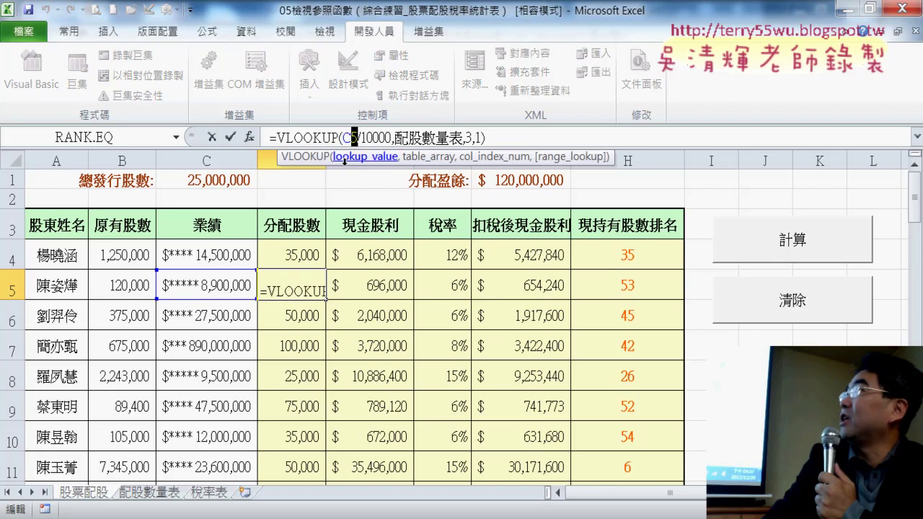
{"action": "left_click", "coordinate": [230, 137]}
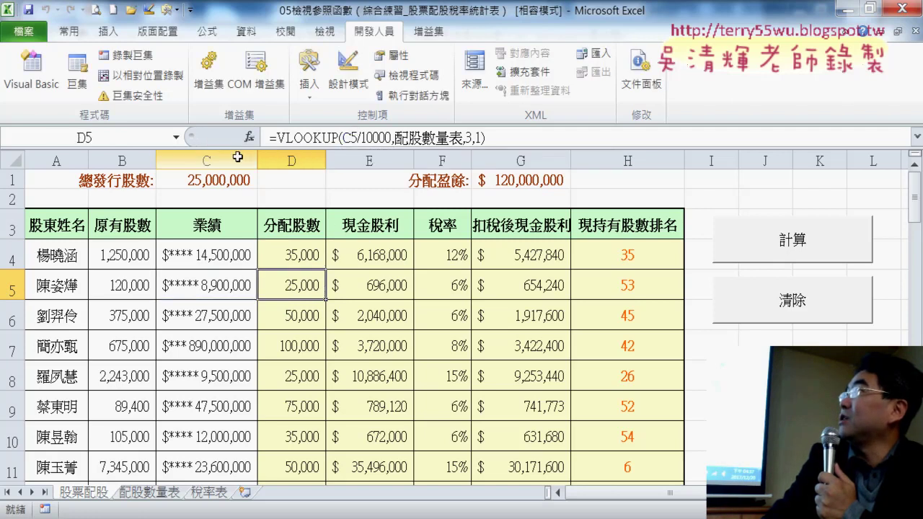
Step through the cash dividend formulas in E4 to E6
{"action": "left_click", "coordinate": [376, 254]}
{"action": "left_click", "coordinate": [379, 285]}
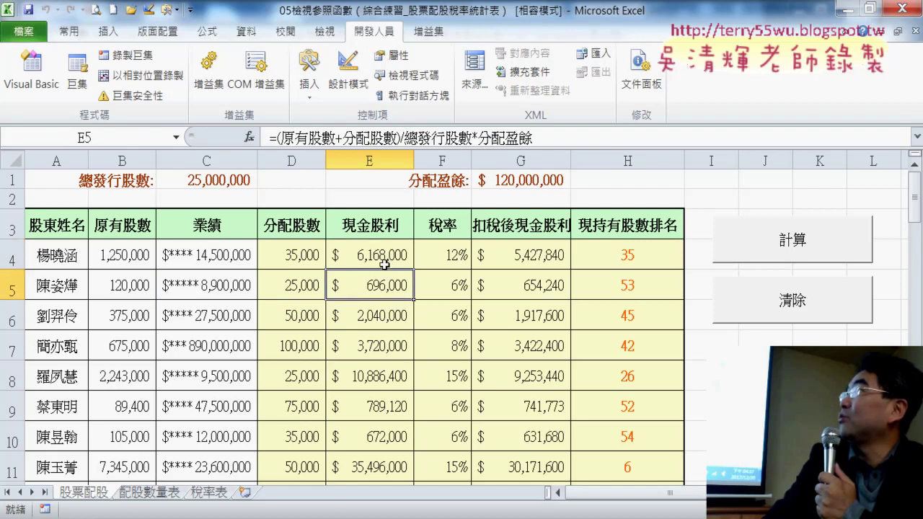
{"action": "left_click", "coordinate": [384, 265]}
{"action": "left_click", "coordinate": [387, 287]}
{"action": "left_click", "coordinate": [388, 260]}
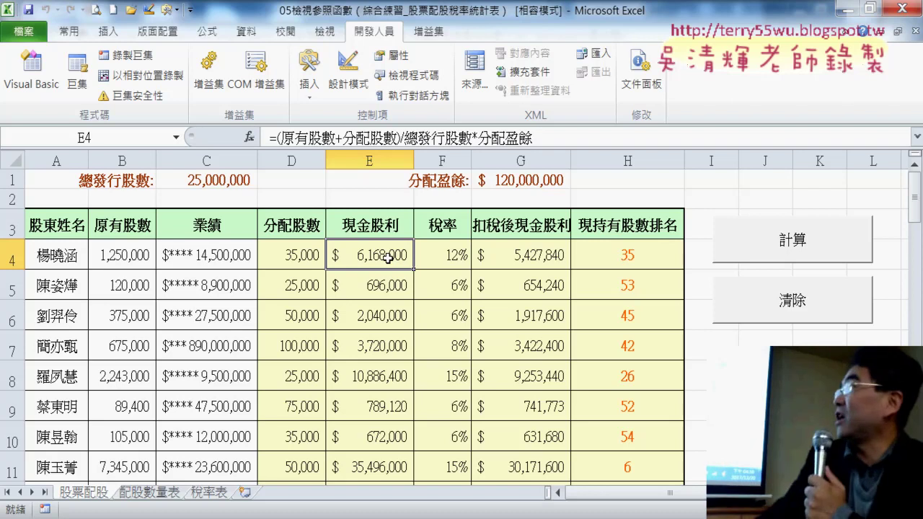
{"action": "left_click", "coordinate": [381, 286]}
{"action": "left_click", "coordinate": [376, 317]}
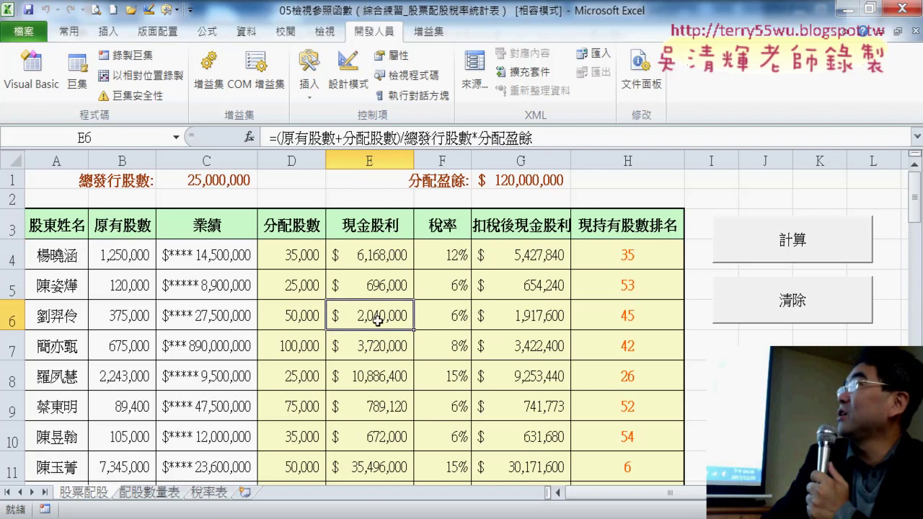
{"action": "left_click", "coordinate": [378, 348]}
{"action": "left_click", "coordinate": [388, 324]}
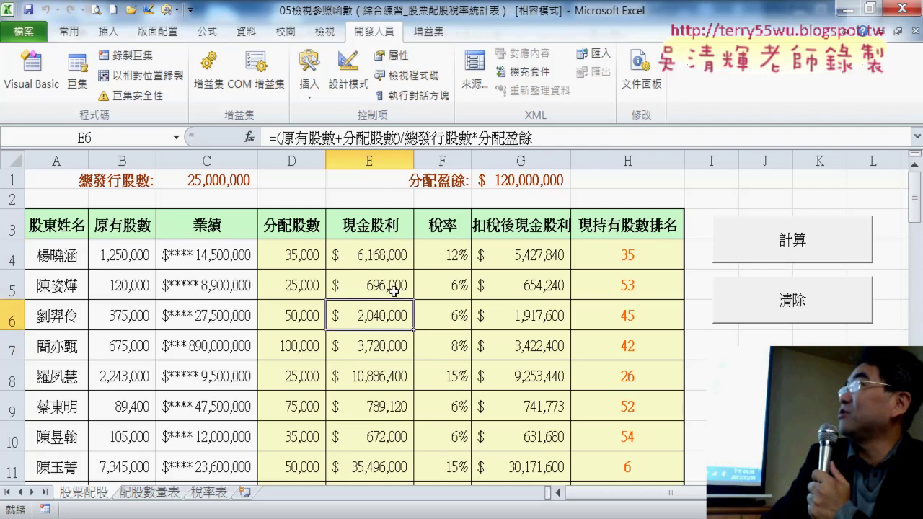
{"action": "left_click", "coordinate": [393, 290]}
{"action": "left_click", "coordinate": [386, 262]}
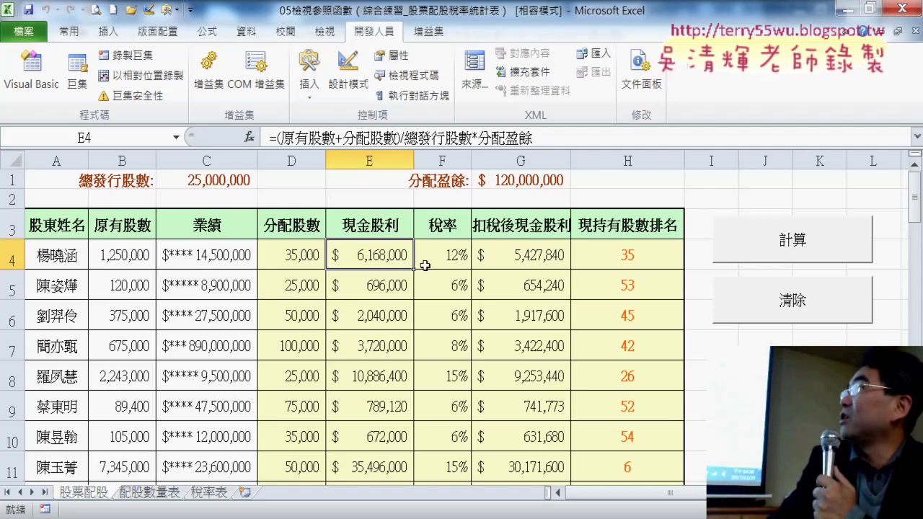
Compare the HLOOKUP tax-rate formulas in F4/F5 and the after-tax formulas in G4/G5
{"action": "left_click", "coordinate": [437, 253]}
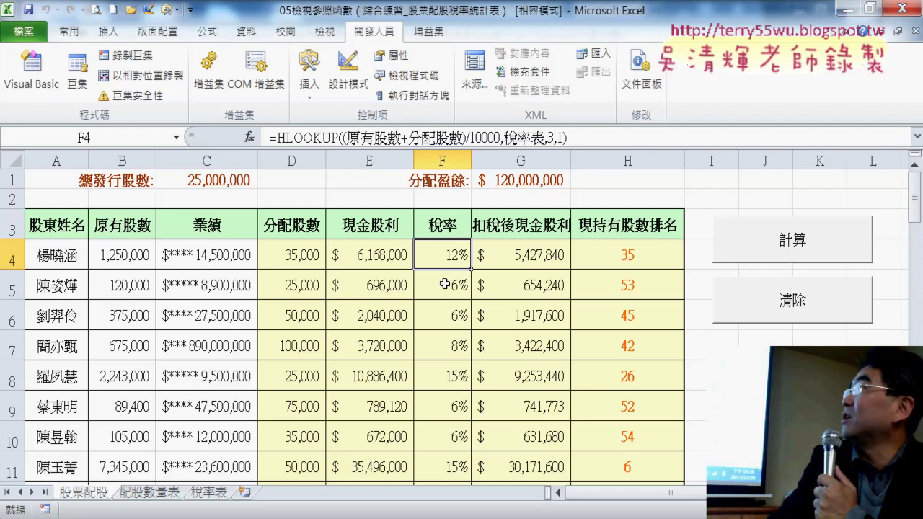
{"action": "left_click", "coordinate": [447, 288]}
{"action": "left_click", "coordinate": [449, 263]}
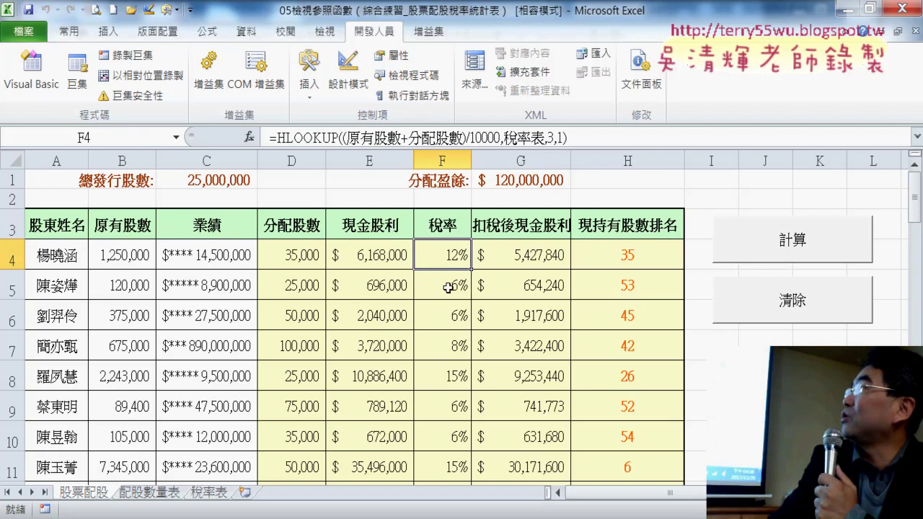
{"action": "left_click", "coordinate": [448, 287]}
{"action": "left_click", "coordinate": [449, 257]}
{"action": "left_click", "coordinate": [448, 287]}
{"action": "left_click", "coordinate": [501, 254]}
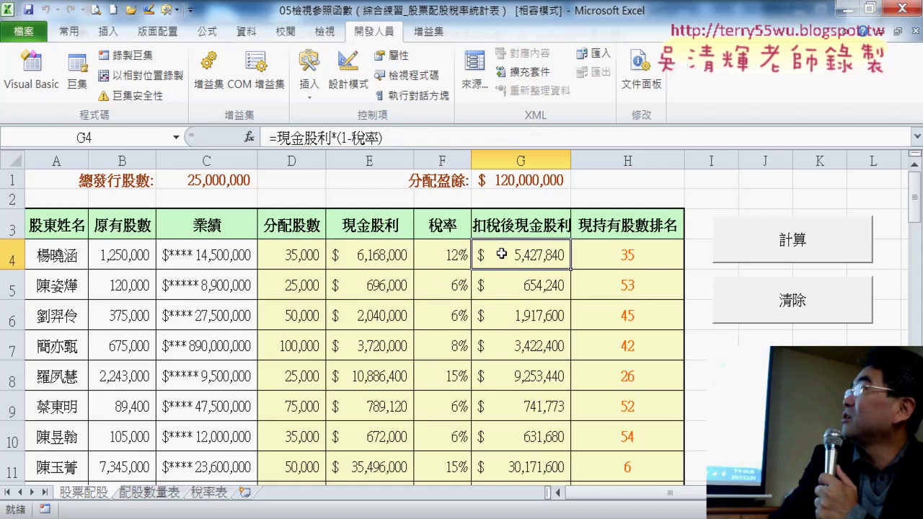
{"action": "left_click", "coordinate": [506, 288]}
Compare the RANK.EQ formulas in H4 and H5, then reselect D4
{"action": "left_click", "coordinate": [511, 251]}
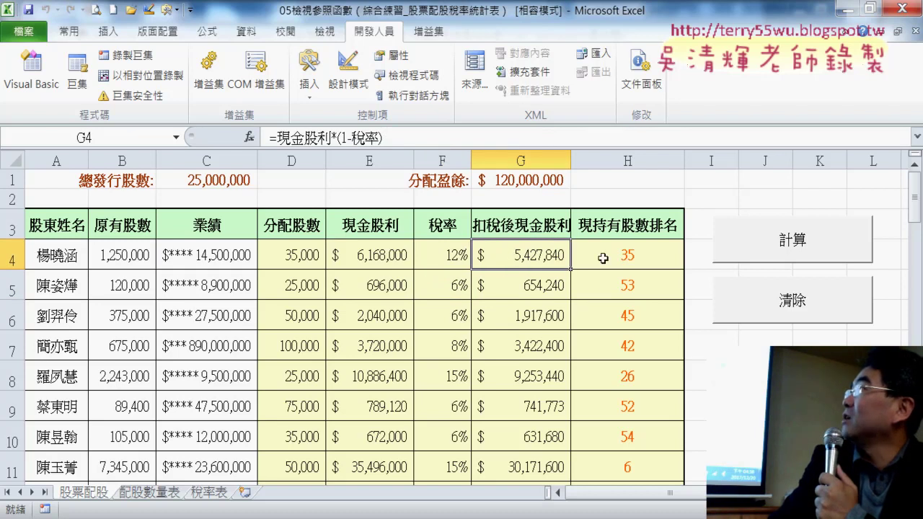
{"action": "left_click", "coordinate": [606, 256]}
{"action": "left_click", "coordinate": [613, 293]}
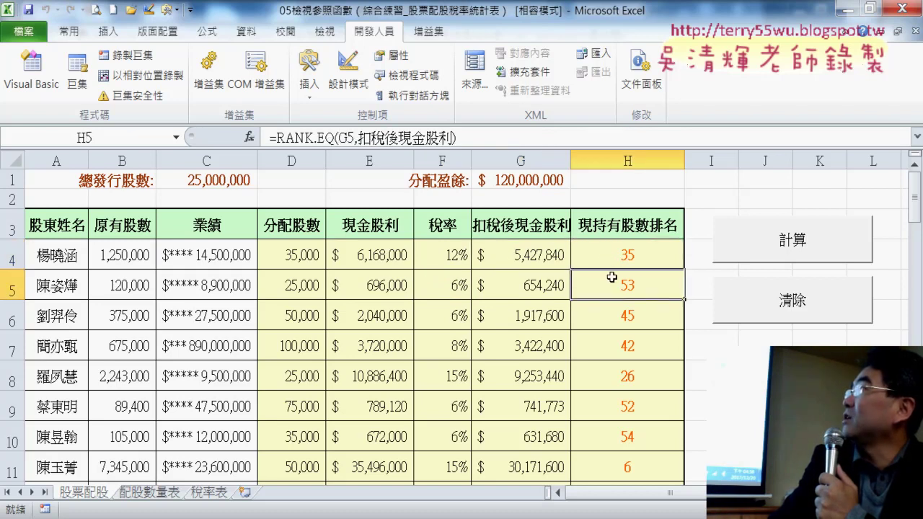
{"action": "left_click", "coordinate": [611, 257]}
{"action": "left_click", "coordinate": [611, 285]}
{"action": "left_click", "coordinate": [612, 257]}
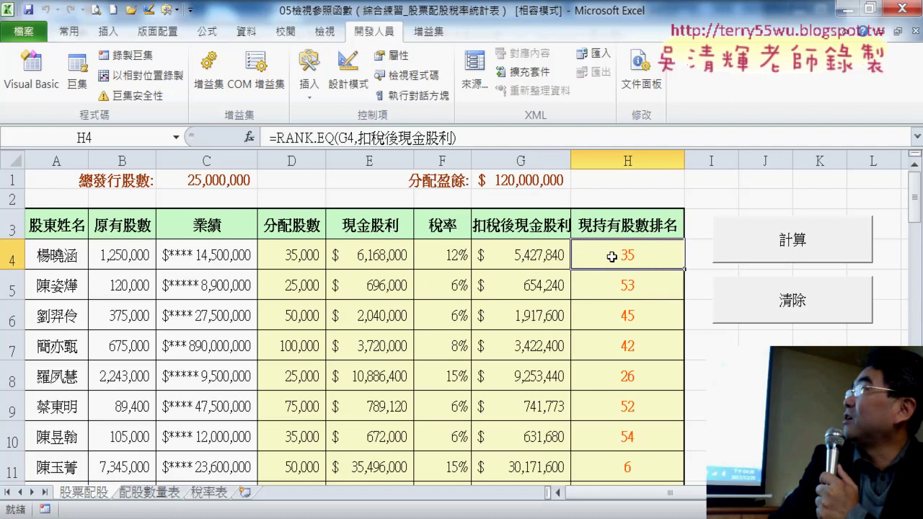
{"action": "left_click", "coordinate": [274, 254]}
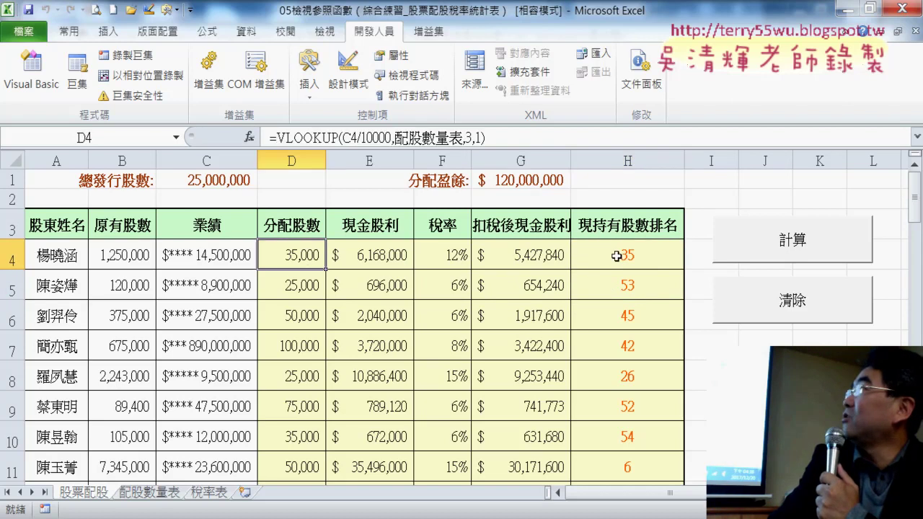
Open the 計算 macro via 指定巨集 > 編輯 and highlight the " & i & " row concatenation
{"action": "right_click", "coordinate": [747, 239]}
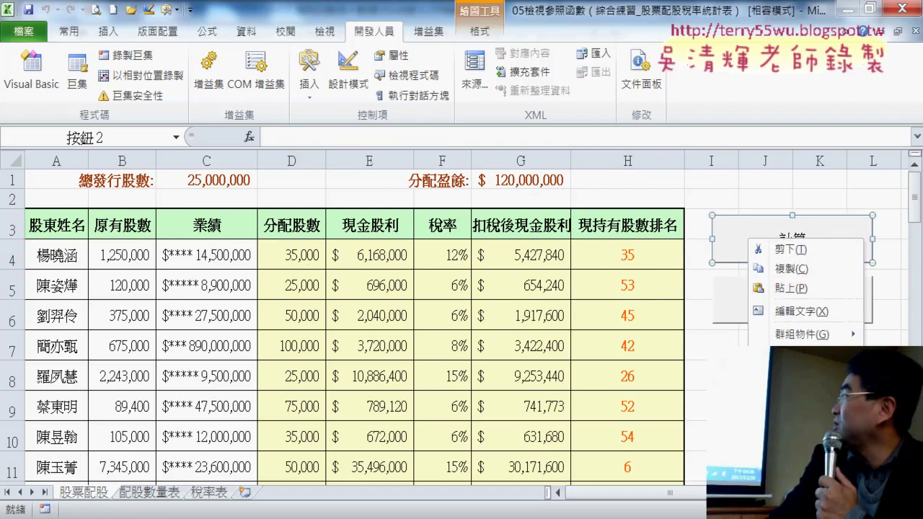
{"action": "left_click", "coordinate": [793, 357]}
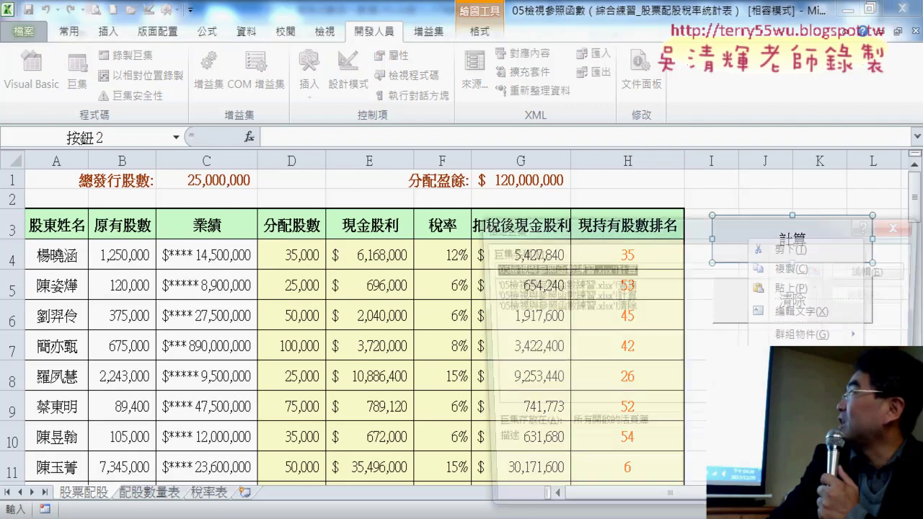
{"action": "left_click", "coordinate": [860, 269]}
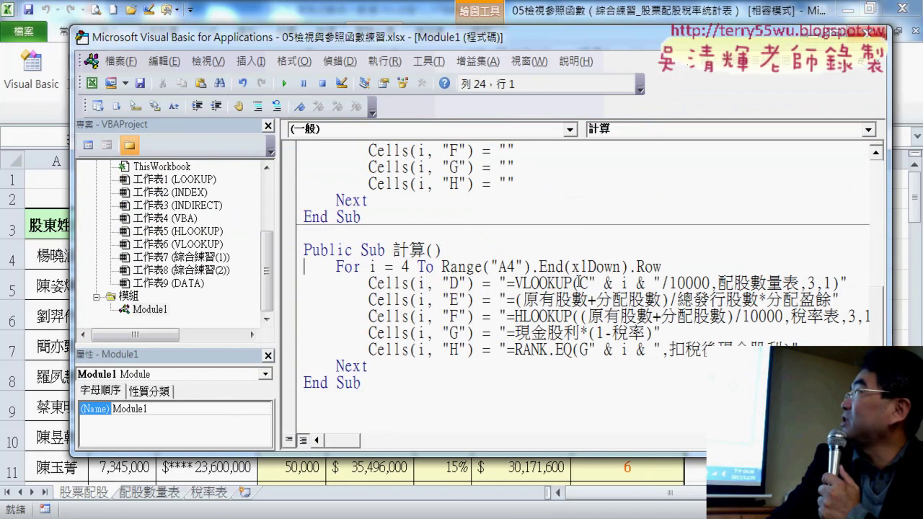
{"action": "left_click_drag", "start_coordinate": [590, 282], "coordinate": [660, 283]}
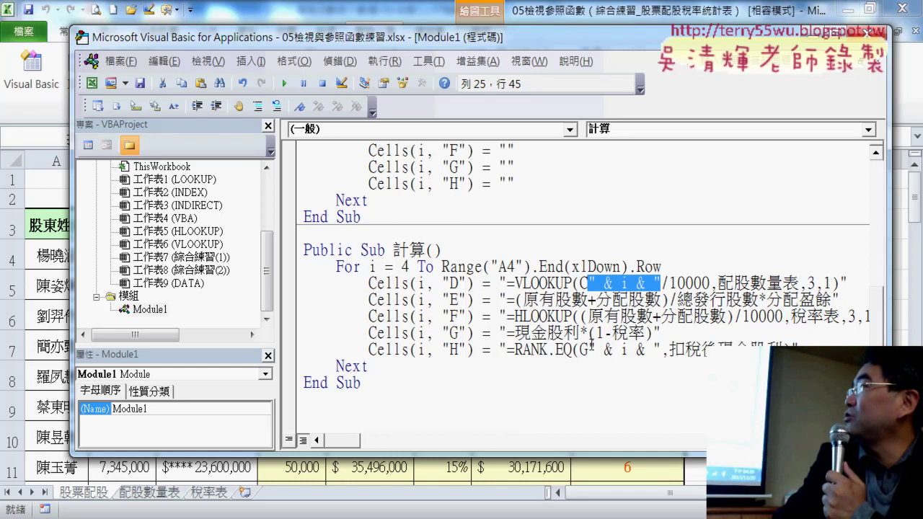
{"action": "left_click_drag", "start_coordinate": [589, 349], "coordinate": [661, 349]}
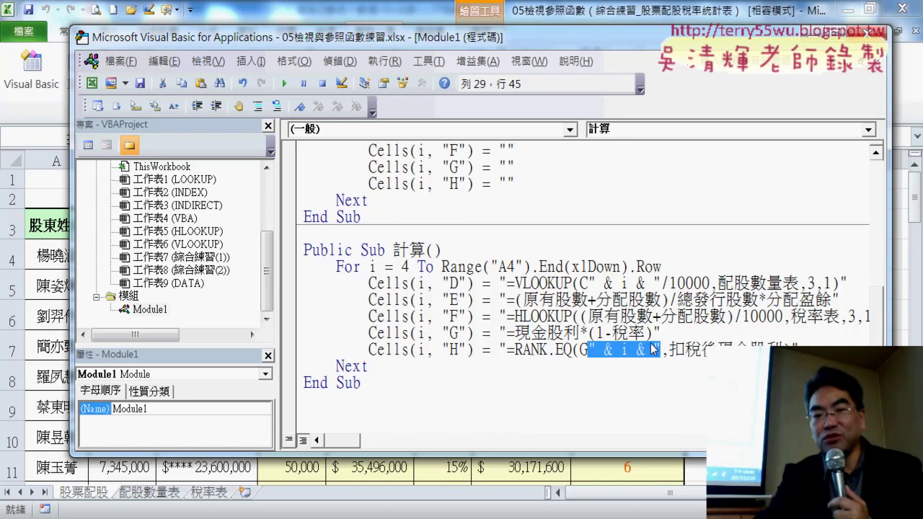
{"action": "scroll", "coordinate": [473, 254], "scroll_direction": "up", "scroll_amount": 1}
{"action": "scroll", "coordinate": [472, 254], "scroll_direction": "up", "scroll_amount": 1}
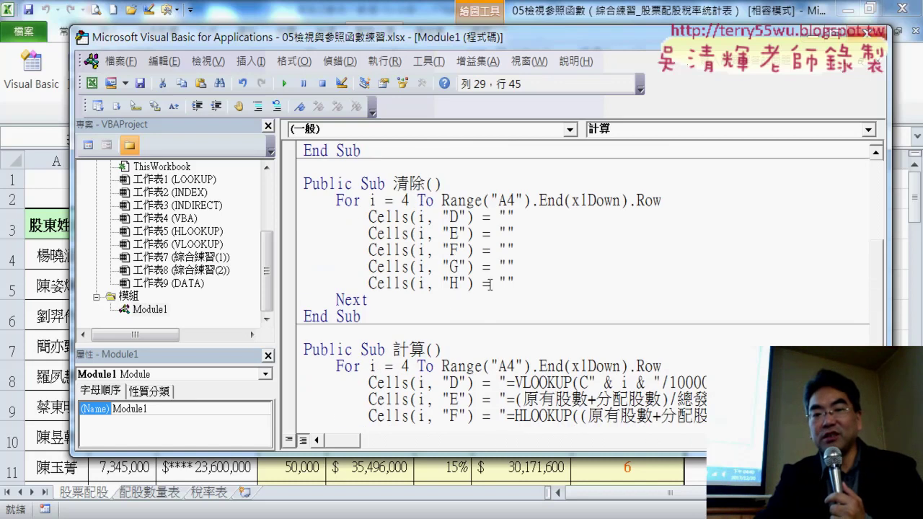
Return to the sheet and run the 清除 macro twice to empty columns D–H
{"action": "left_click", "coordinate": [868, 33]}
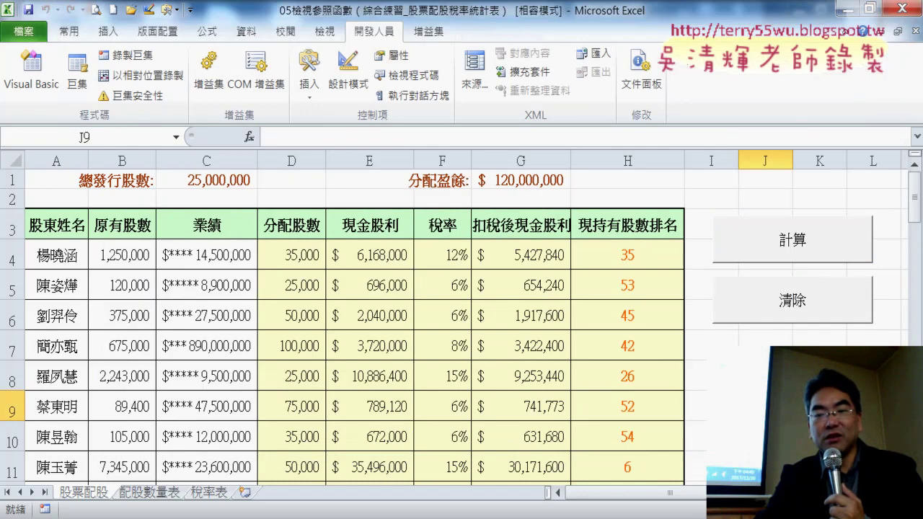
{"action": "left_click", "coordinate": [789, 302]}
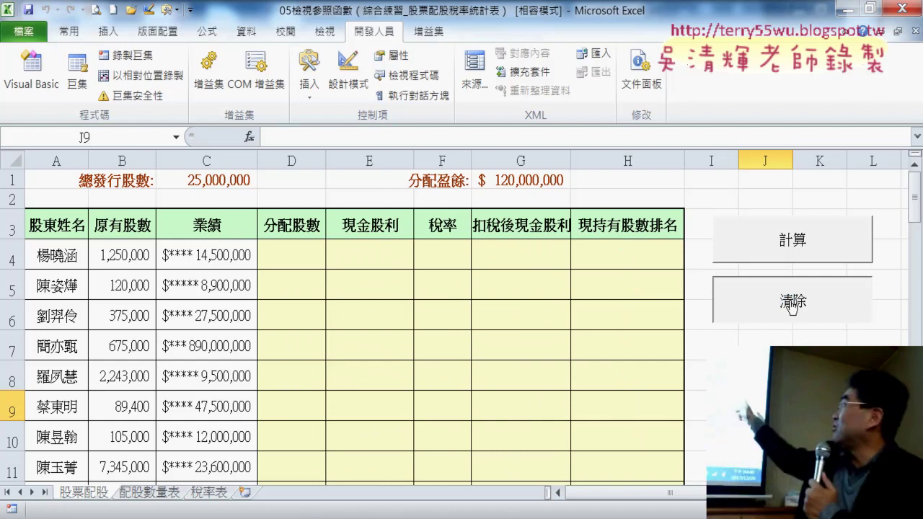
{"action": "left_click", "coordinate": [791, 302]}
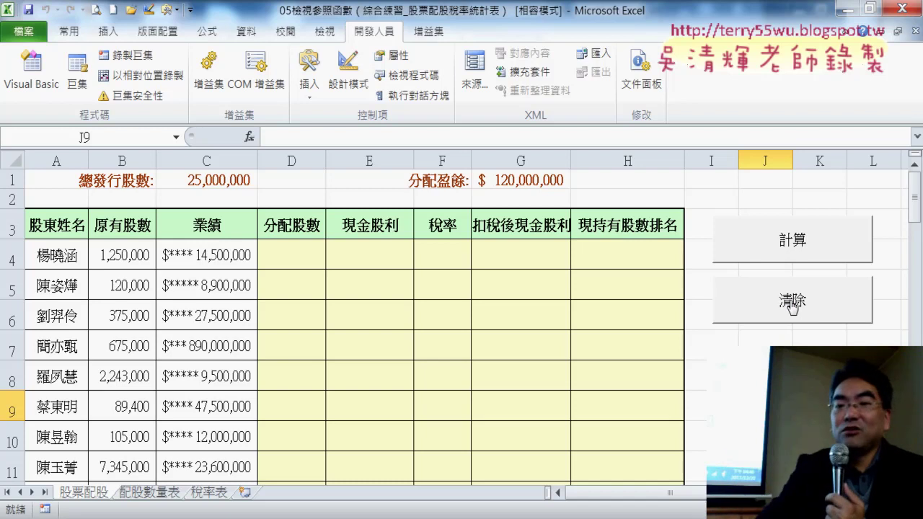
Open the 清除 button's macro code and comment out its For…Next loop
{"action": "right_click", "coordinate": [792, 305]}
{"action": "key", "text": "n"}
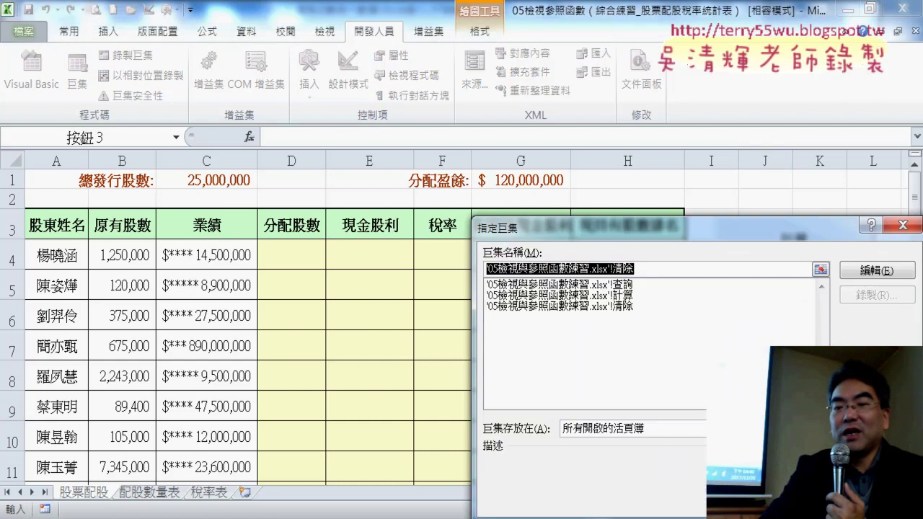
{"action": "left_click", "coordinate": [877, 271]}
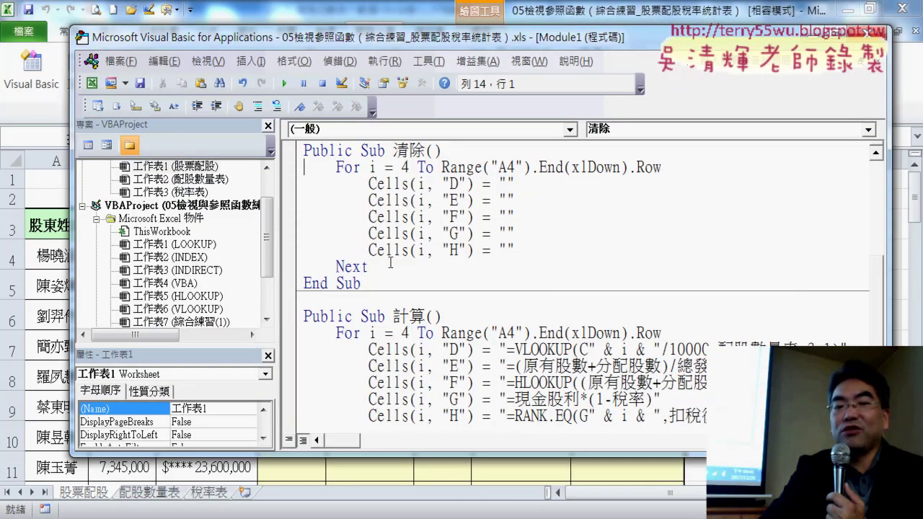
{"action": "left_click_drag", "start_coordinate": [390, 264], "coordinate": [289, 165]}
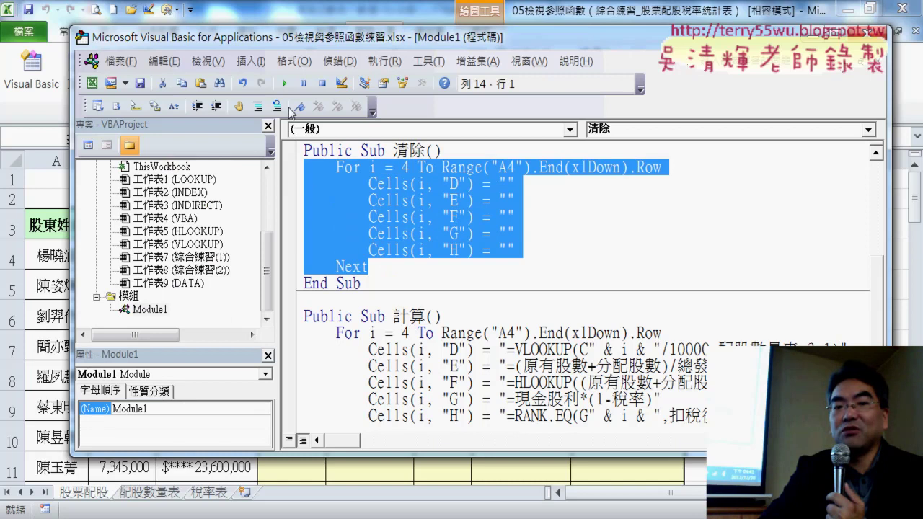
{"action": "left_click", "coordinate": [298, 107]}
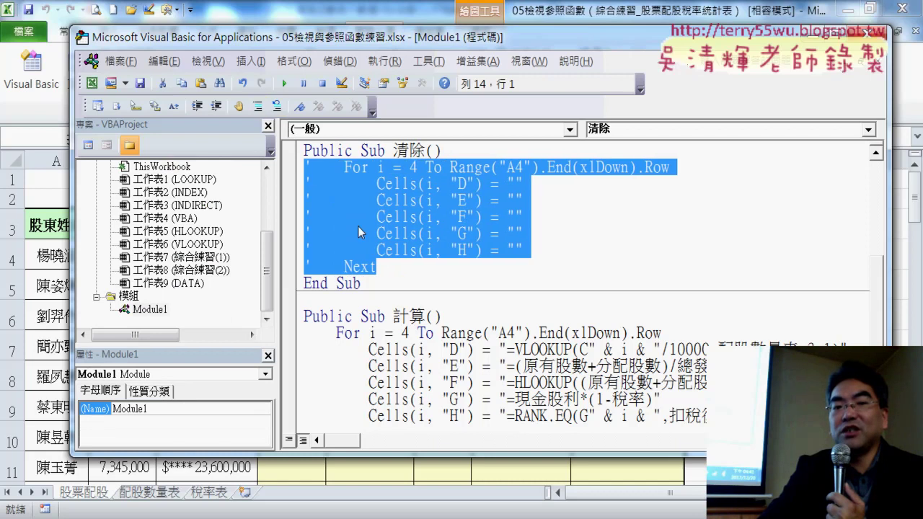
Add a new line range("D4:H").ClearContents below the commented loop
{"action": "left_click", "coordinate": [392, 267]}
{"action": "key", "text": "Return"}
{"action": "type", "text": "range"}
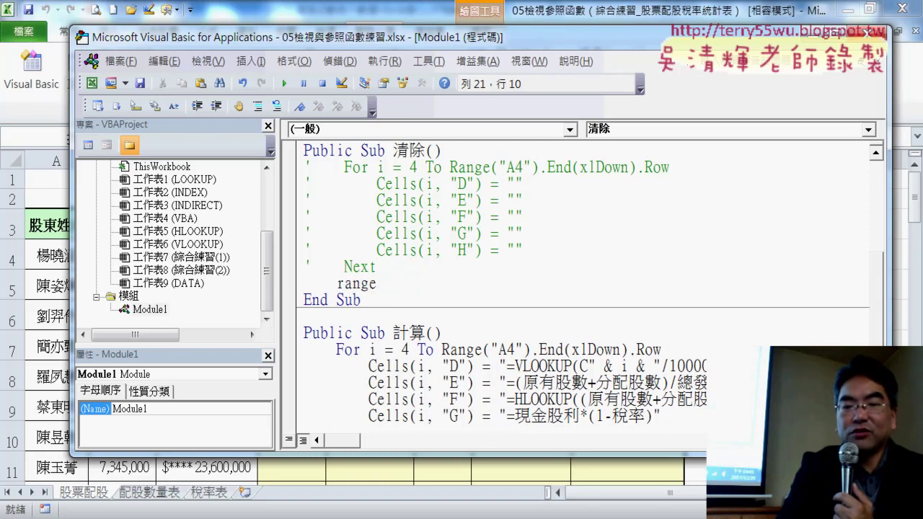
{"action": "type", "text": "("}
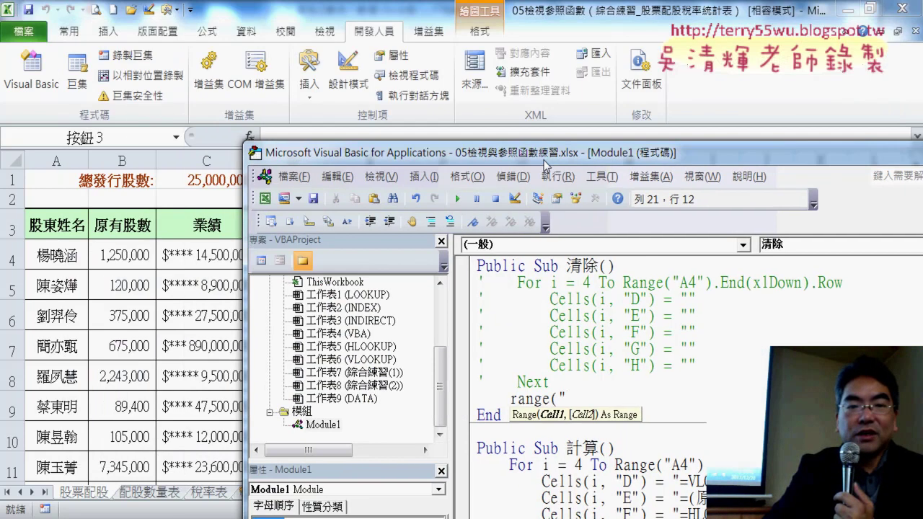
{"action": "mouse_move", "coordinate": [364, 45]}
{"action": "left_mouse_down"}
{"action": "mouse_move", "coordinate": [649, 195]}
{"action": "mouse_move", "coordinate": [433, 104]}
{"action": "mouse_move", "coordinate": [305, 29]}
{"action": "left_mouse_up"}
{"action": "type", "text": "D4:H"}
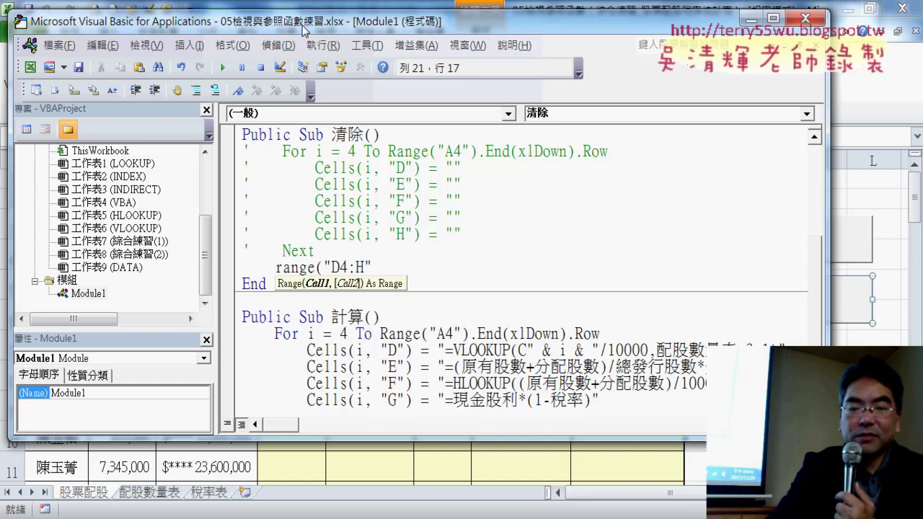
{"action": "type", "text": ")."}
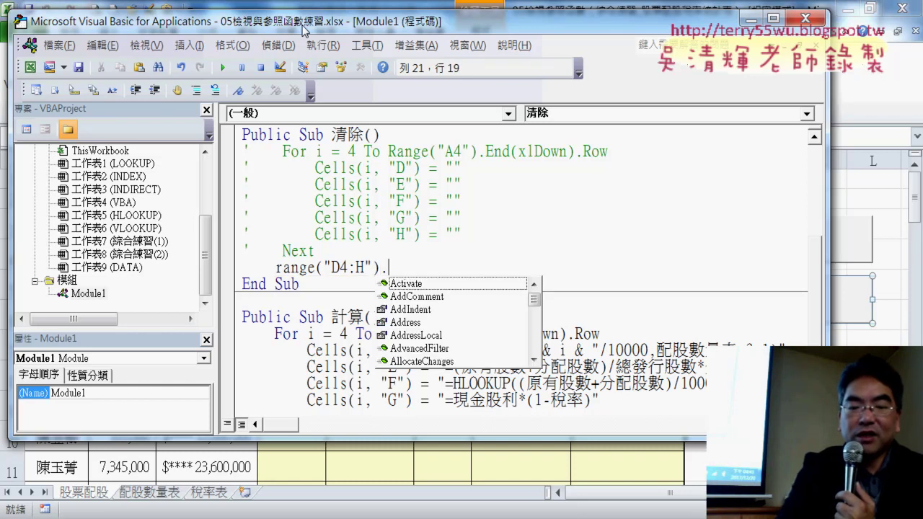
{"action": "type", "text": "cl"}
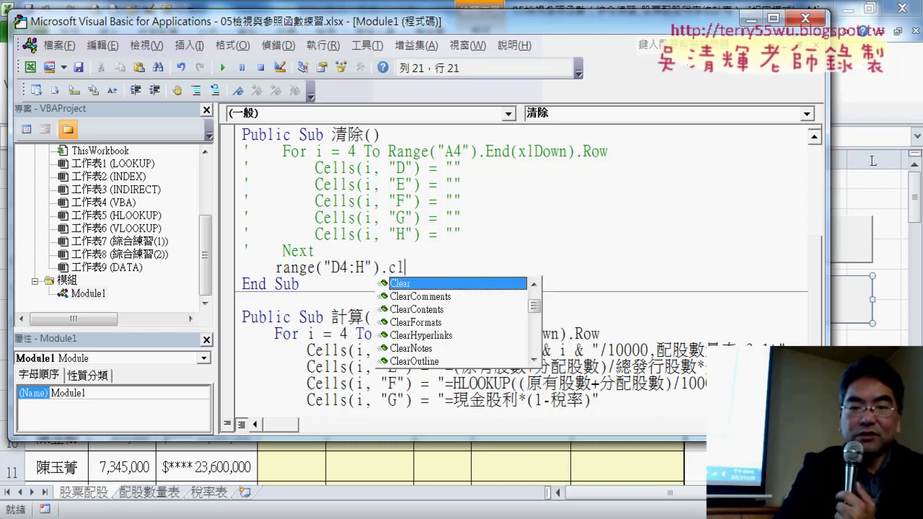
{"action": "key", "text": "Down"}
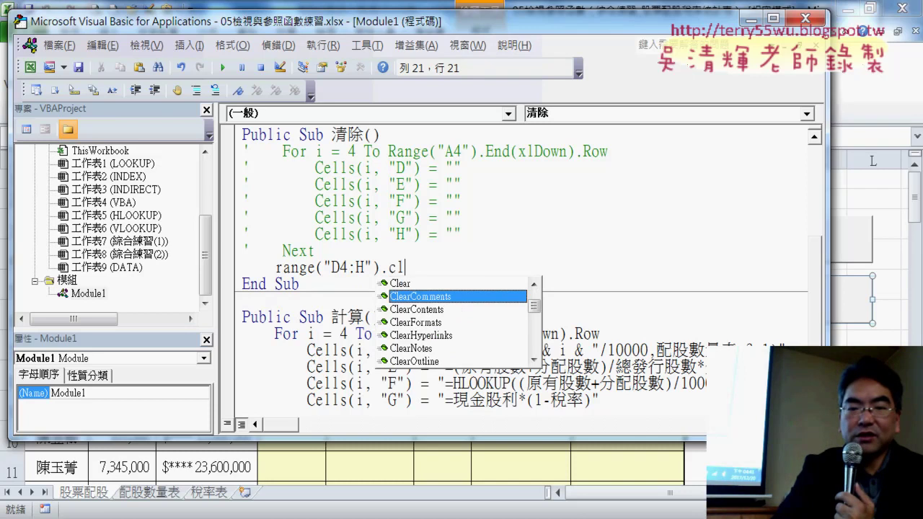
{"action": "key", "text": "Down"}
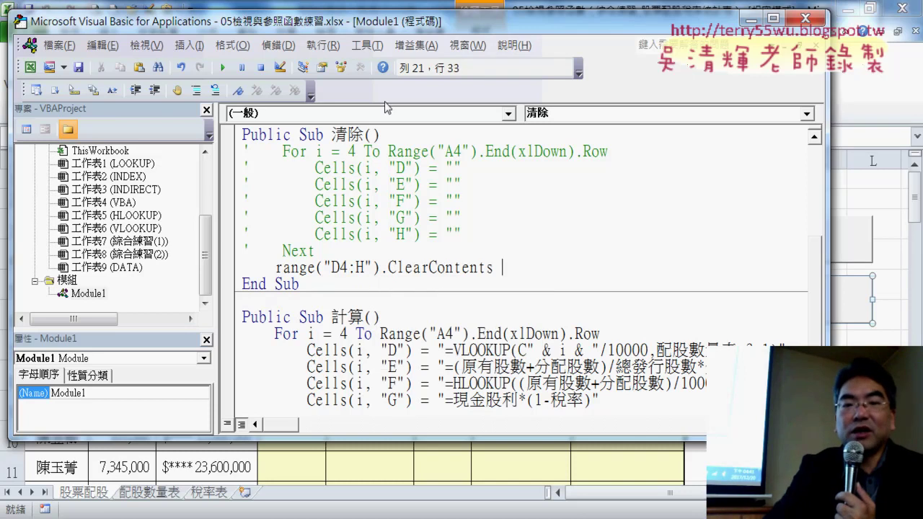
Make the new line clear Range("D4:H" & Range("A4").End(xlDown).Row), copying the last-row expression from the For line
{"action": "left_click", "coordinate": [491, 237]}
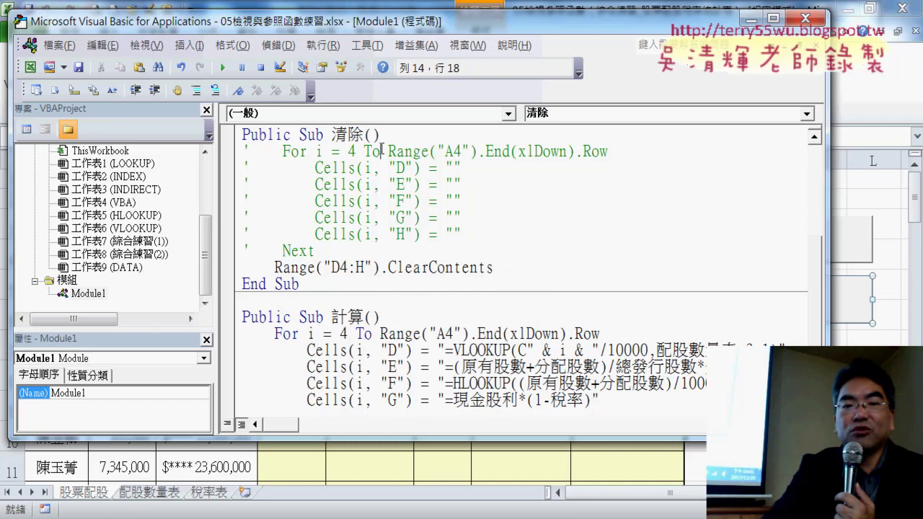
{"action": "left_click_drag", "start_coordinate": [381, 152], "coordinate": [609, 151]}
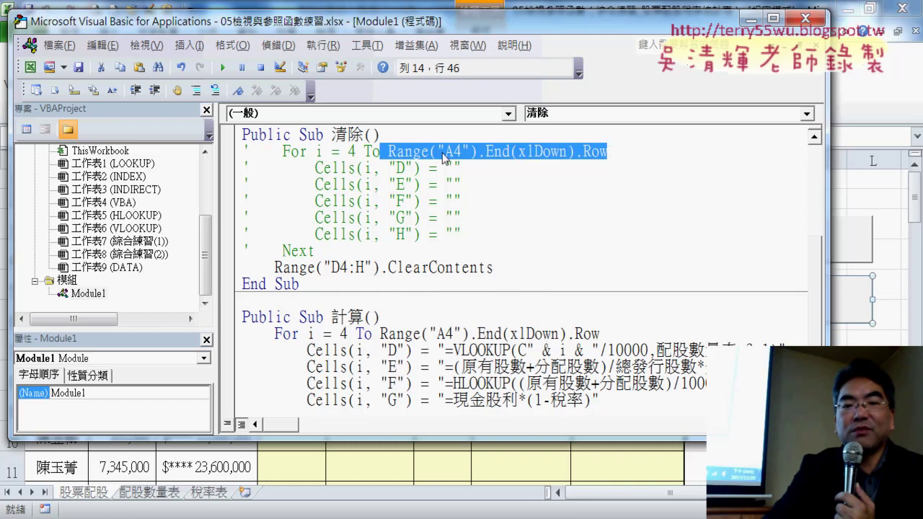
{"action": "left_click_drag", "start_coordinate": [373, 271], "coordinate": [374, 268]}
{"action": "left_click", "coordinate": [373, 268]}
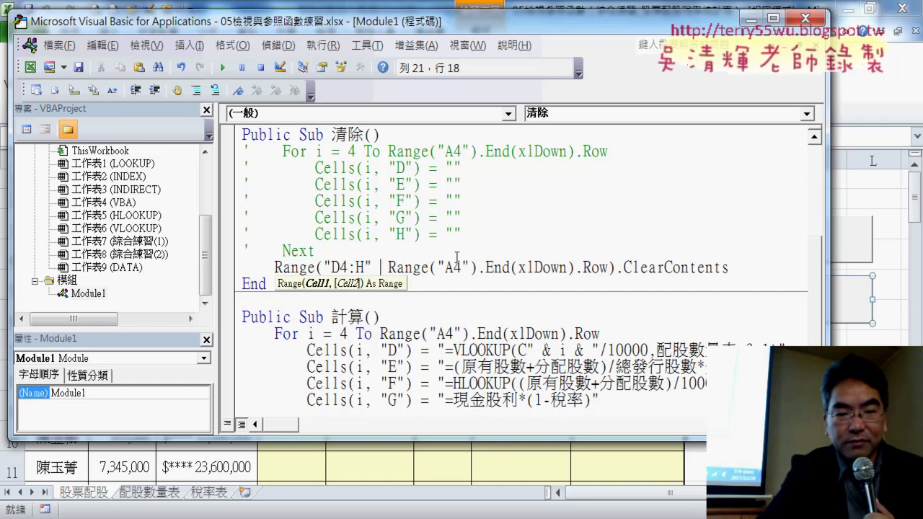
{"action": "type", "text": "&"}
{"action": "left_click", "coordinate": [366, 266]}
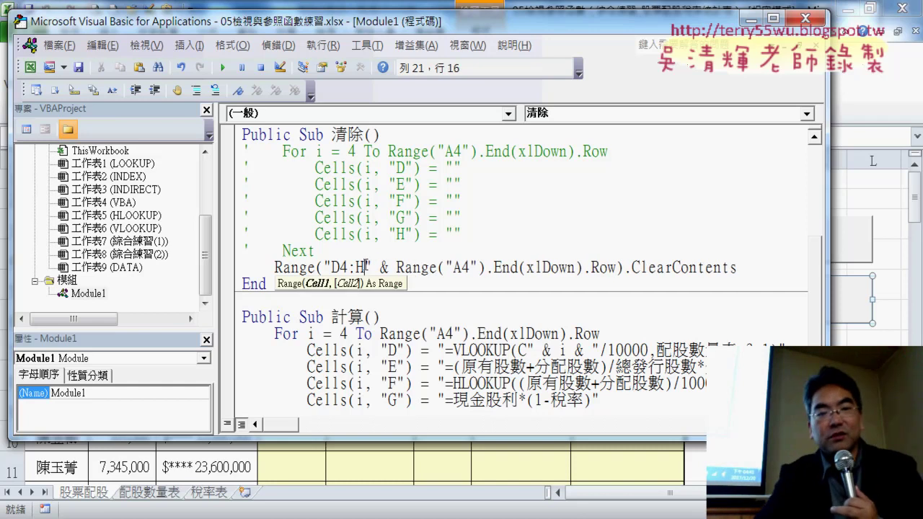
{"action": "mouse_move", "coordinate": [372, 267]}
{"action": "left_mouse_down"}
{"action": "mouse_move", "coordinate": [601, 271]}
{"action": "mouse_move", "coordinate": [379, 267]}
{"action": "left_mouse_up"}
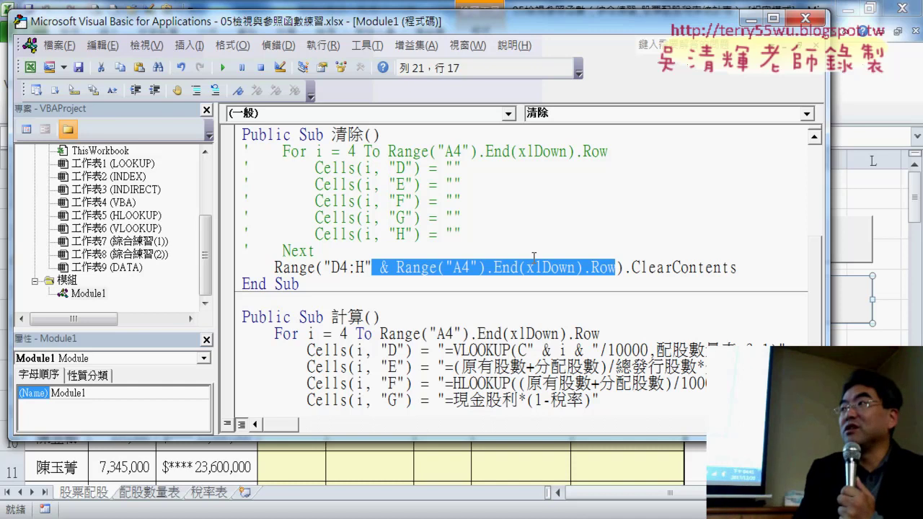
Back on the sheet, run 計算 to fill the table, then the rewritten 清除 to clear D–H
{"action": "key", "text": "alt+F11"}
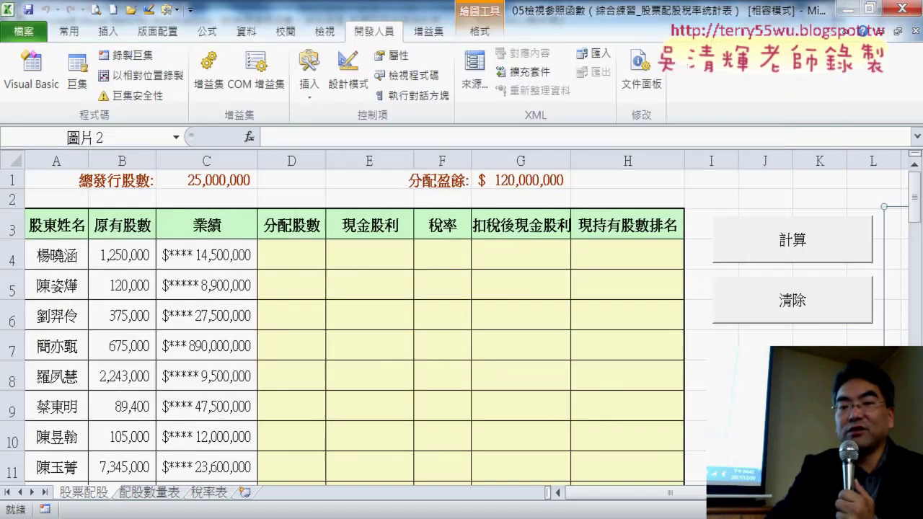
{"action": "left_click", "coordinate": [802, 243]}
{"action": "left_click", "coordinate": [801, 315]}
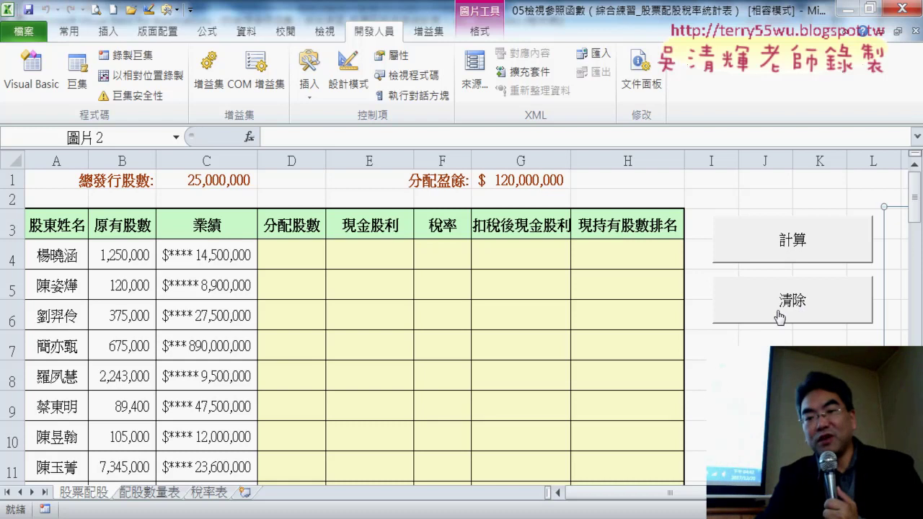
Reopen the 清除 macro's code through the button's 指定巨集 > 編輯
{"action": "right_click", "coordinate": [779, 316]}
{"action": "left_click", "coordinate": [815, 440]}
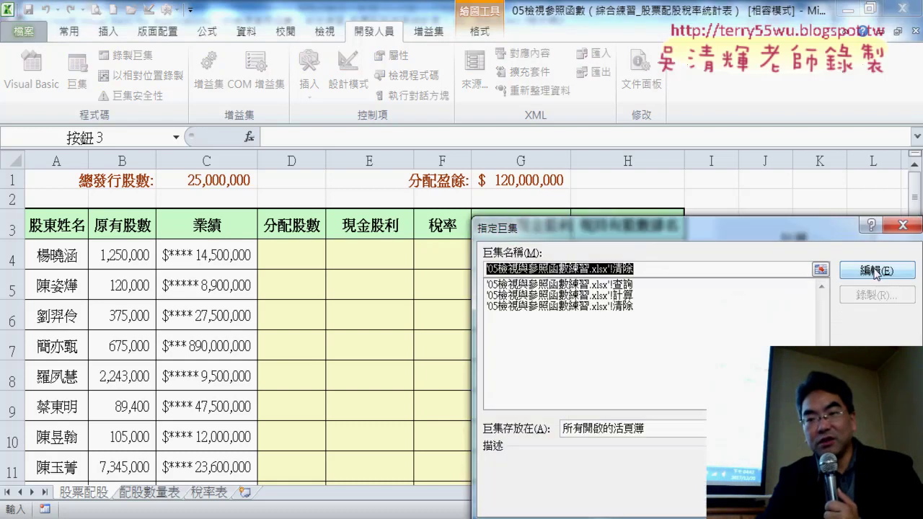
{"action": "left_click", "coordinate": [833, 267]}
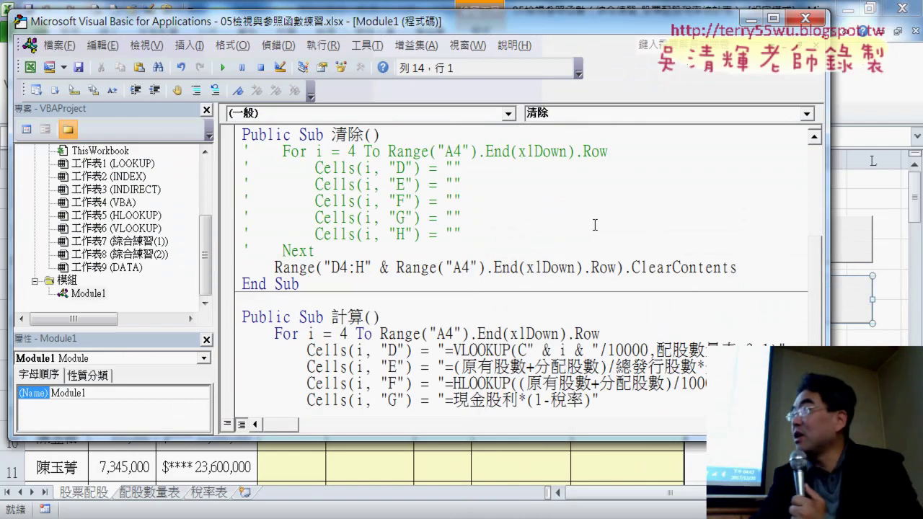